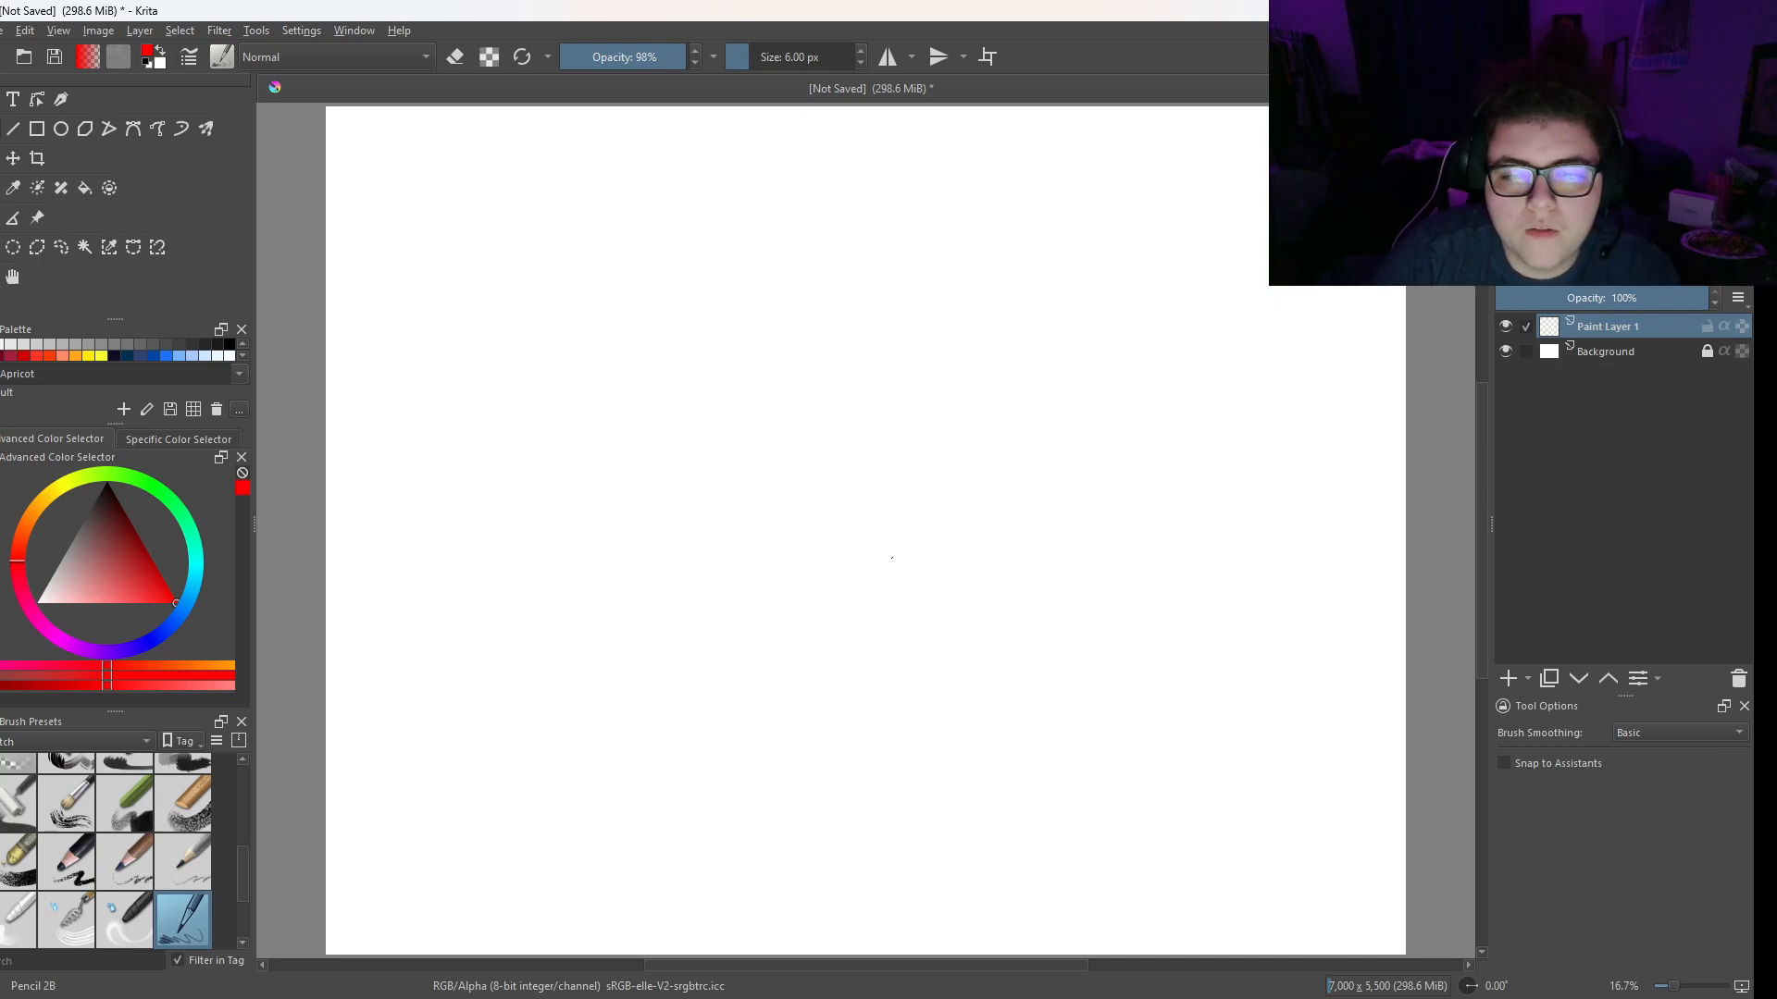
- Set the Pencil 2B's foreground colour to black
{"action": "scroll", "coordinate": [960, 410], "scroll_direction": "up", "scroll_amount": 2}
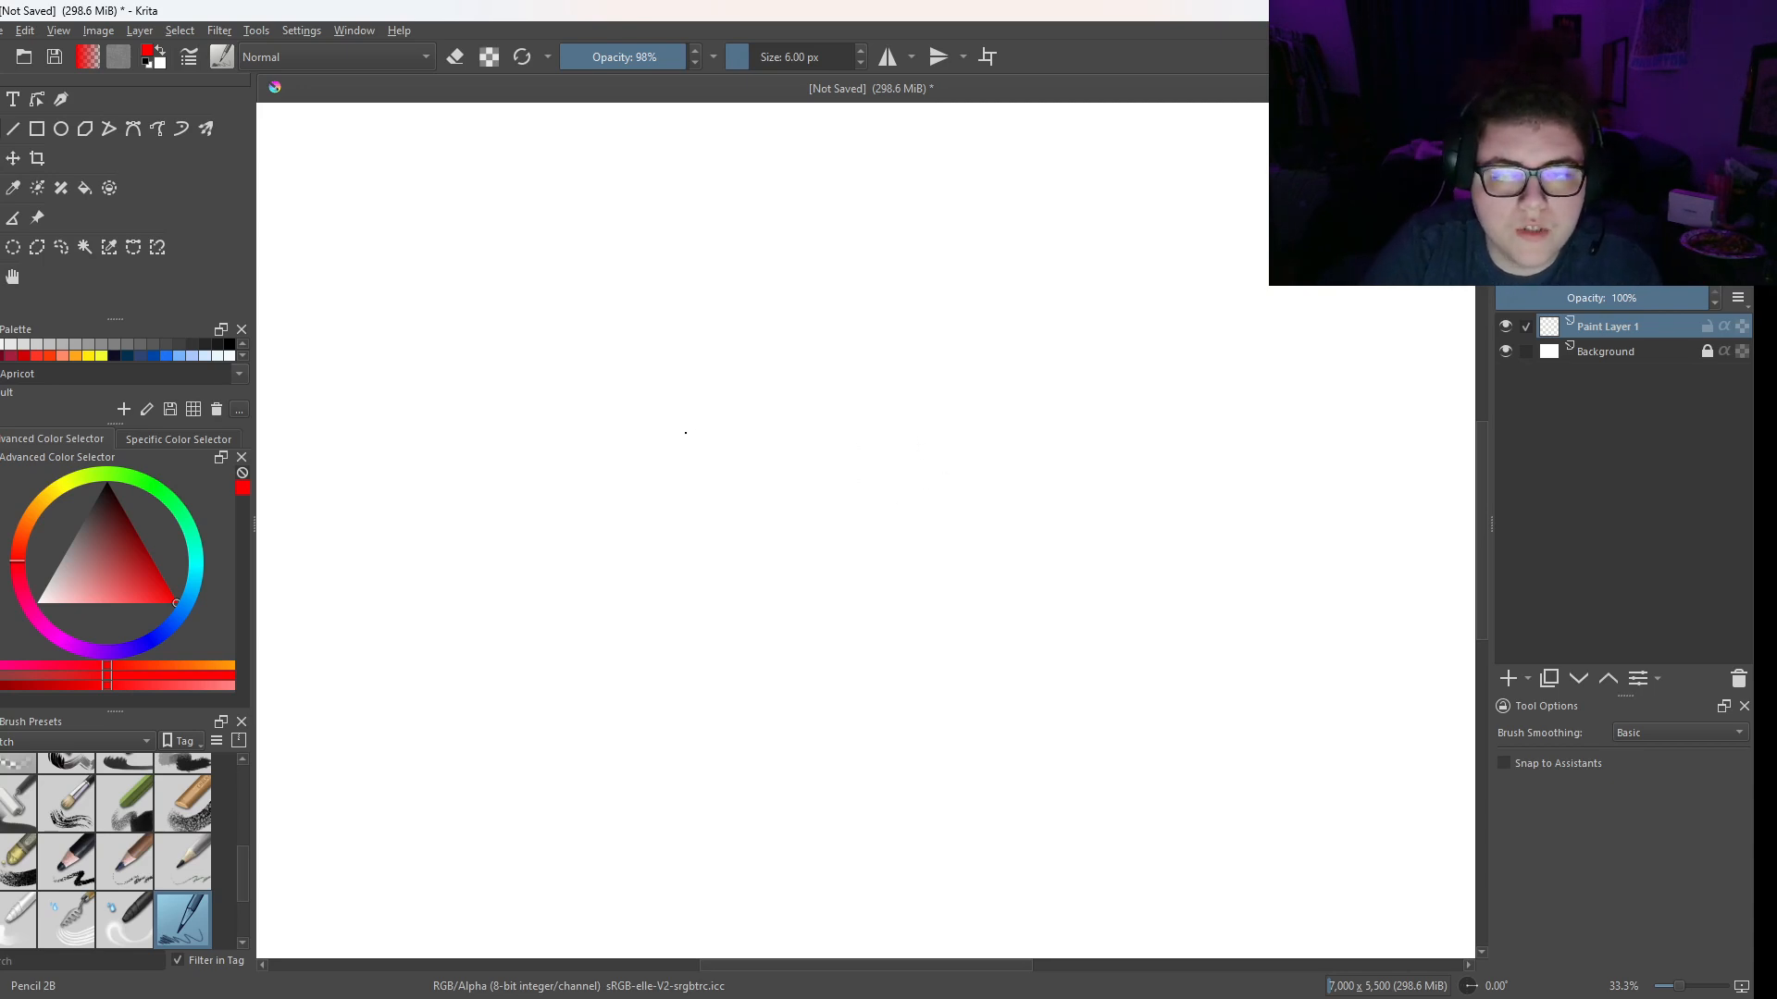
{"action": "right_click", "coordinate": [701, 411]}
{"action": "left_click", "coordinate": [705, 446]}
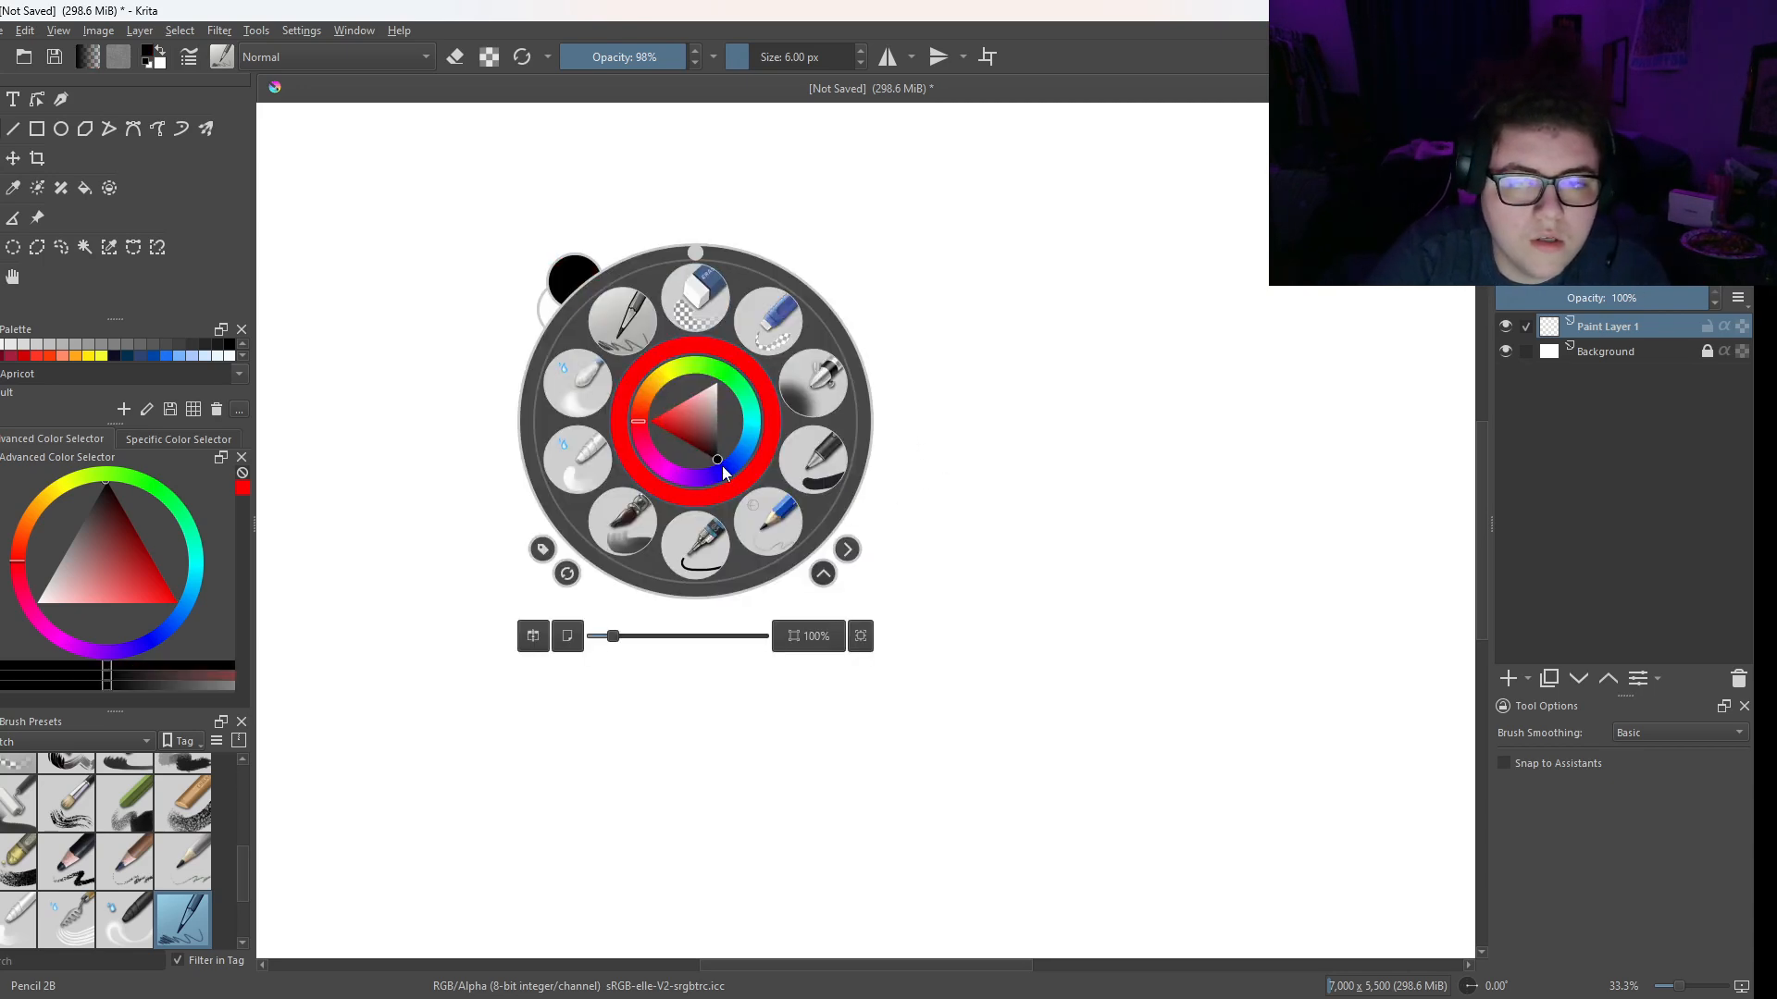
{"action": "left_click", "coordinate": [908, 344]}
- Sketch an almond-shaped eye outline in the upper canvas, adding curved lines inside both corners and a crease above the upper lid
{"action": "left_click_drag", "start_coordinate": [696, 447], "coordinate": [709, 437]}
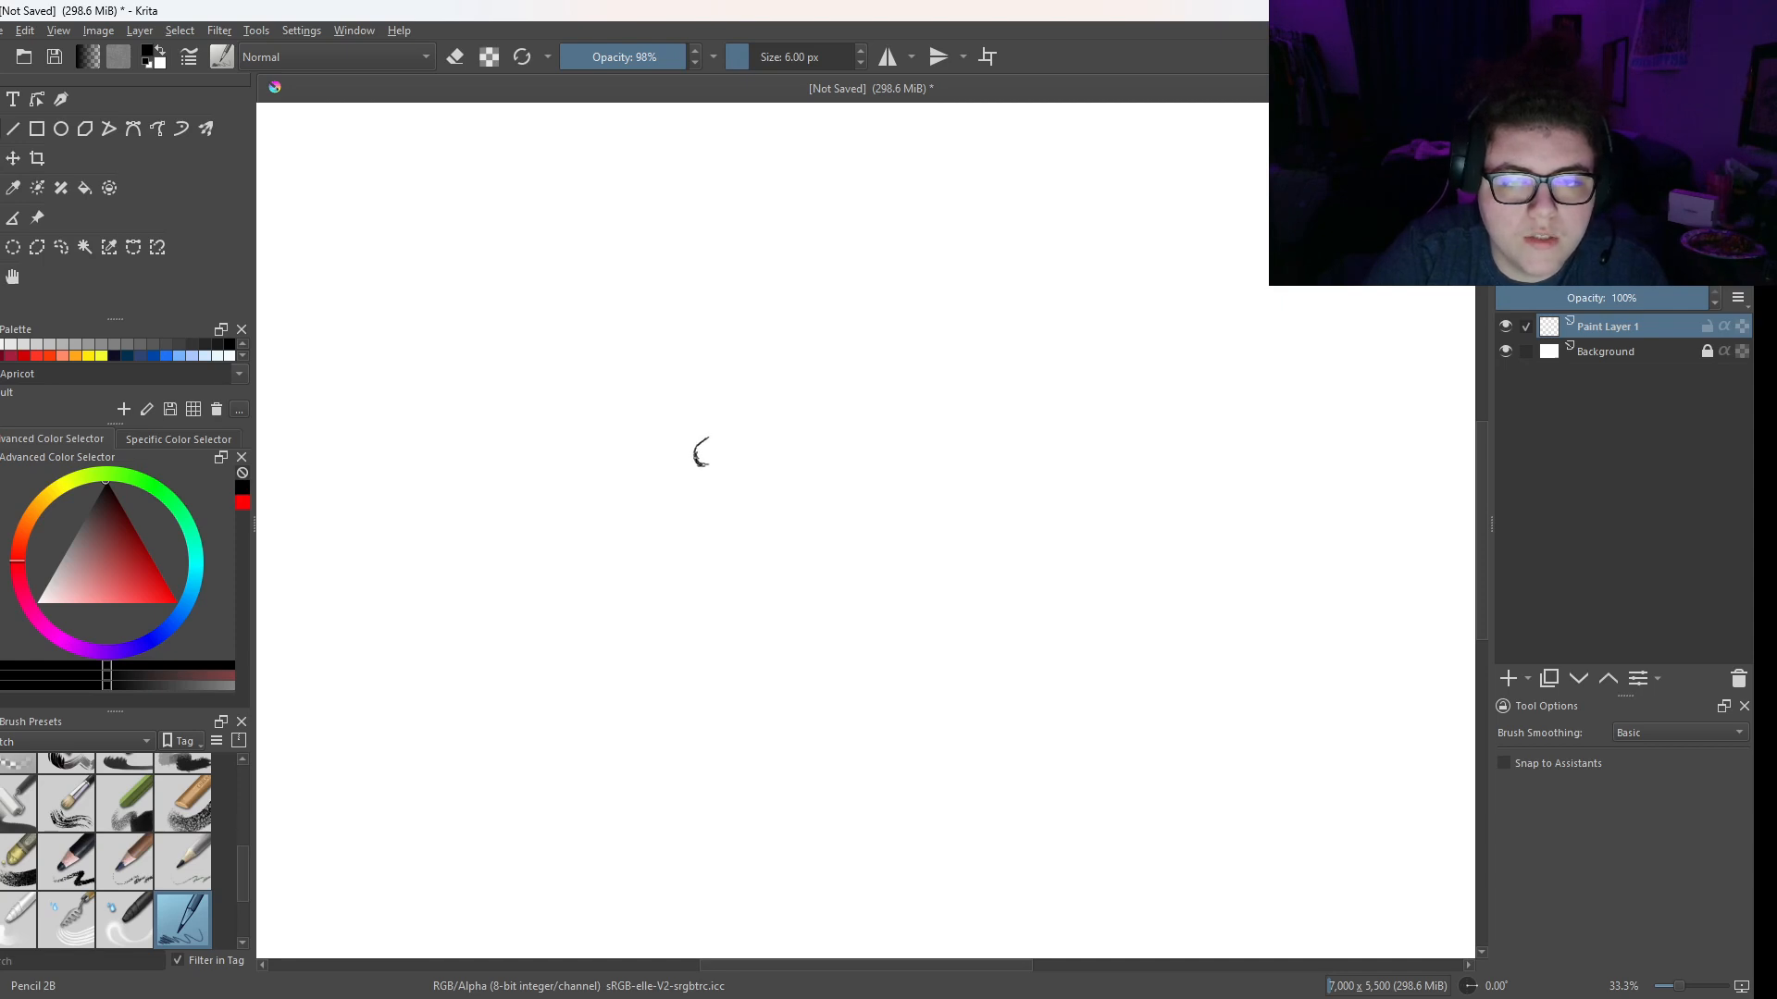
{"action": "mouse_move", "coordinate": [715, 431]}
{"action": "left_mouse_down"}
{"action": "mouse_move", "coordinate": [781, 386]}
{"action": "mouse_move", "coordinate": [844, 373]}
{"action": "mouse_move", "coordinate": [821, 386]}
{"action": "mouse_move", "coordinate": [870, 377]}
{"action": "mouse_move", "coordinate": [908, 417]}
{"action": "left_mouse_up"}
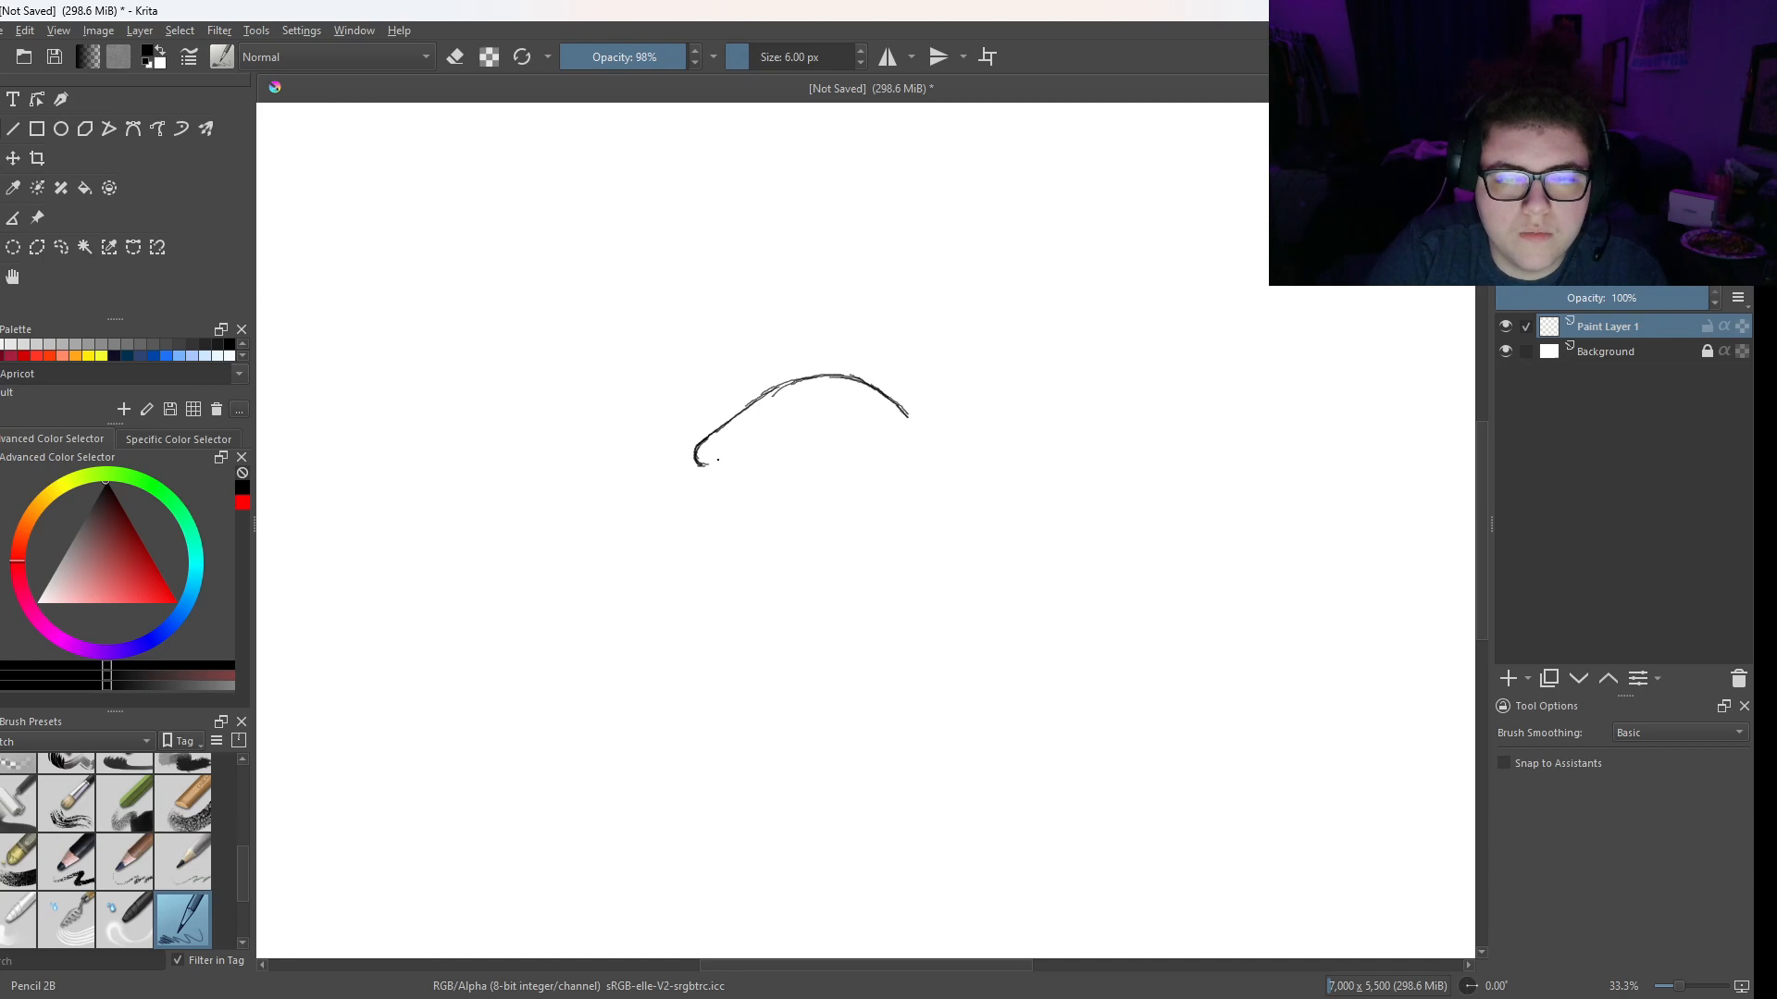
{"action": "left_click_drag", "start_coordinate": [736, 474], "coordinate": [890, 451]}
{"action": "left_click_drag", "start_coordinate": [718, 435], "coordinate": [737, 473]}
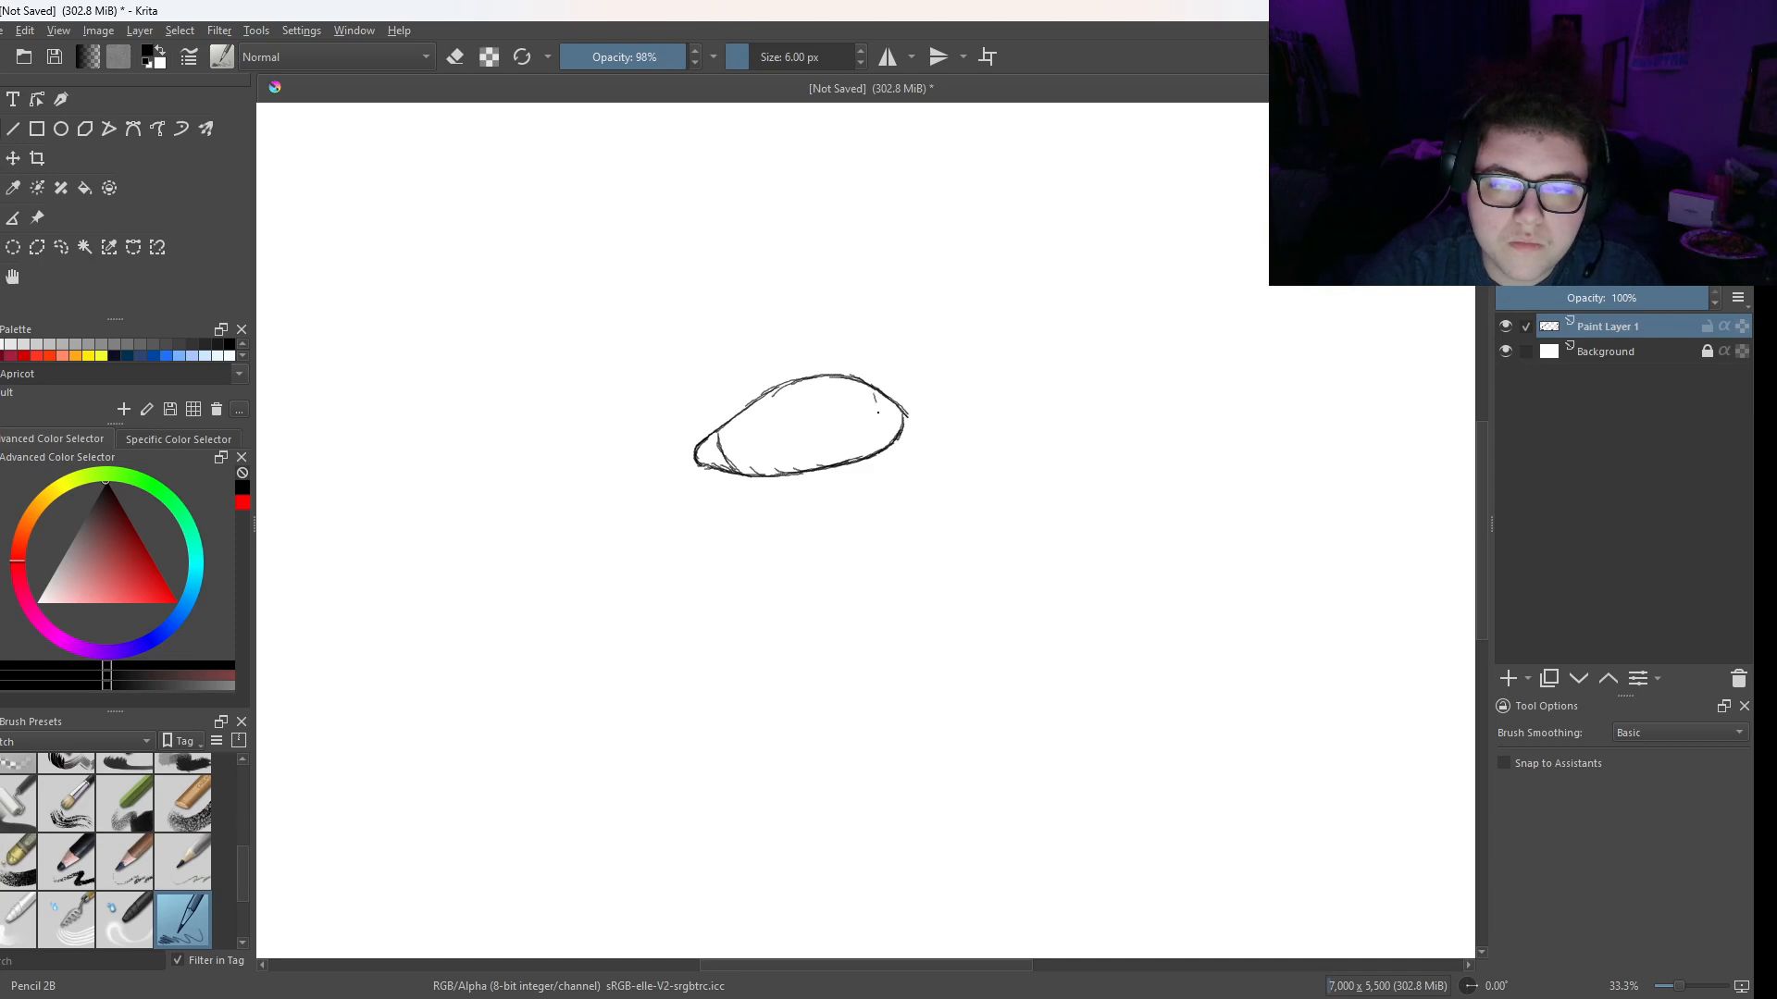
{"action": "left_click_drag", "start_coordinate": [875, 395], "coordinate": [881, 452]}
{"action": "mouse_move", "coordinate": [717, 429]}
{"action": "left_mouse_down"}
{"action": "mouse_move", "coordinate": [737, 471]}
{"action": "mouse_move", "coordinate": [749, 390]}
{"action": "mouse_move", "coordinate": [790, 365]}
{"action": "mouse_move", "coordinate": [866, 362]}
{"action": "mouse_move", "coordinate": [780, 373]}
{"action": "mouse_move", "coordinate": [731, 403]}
{"action": "left_mouse_up"}
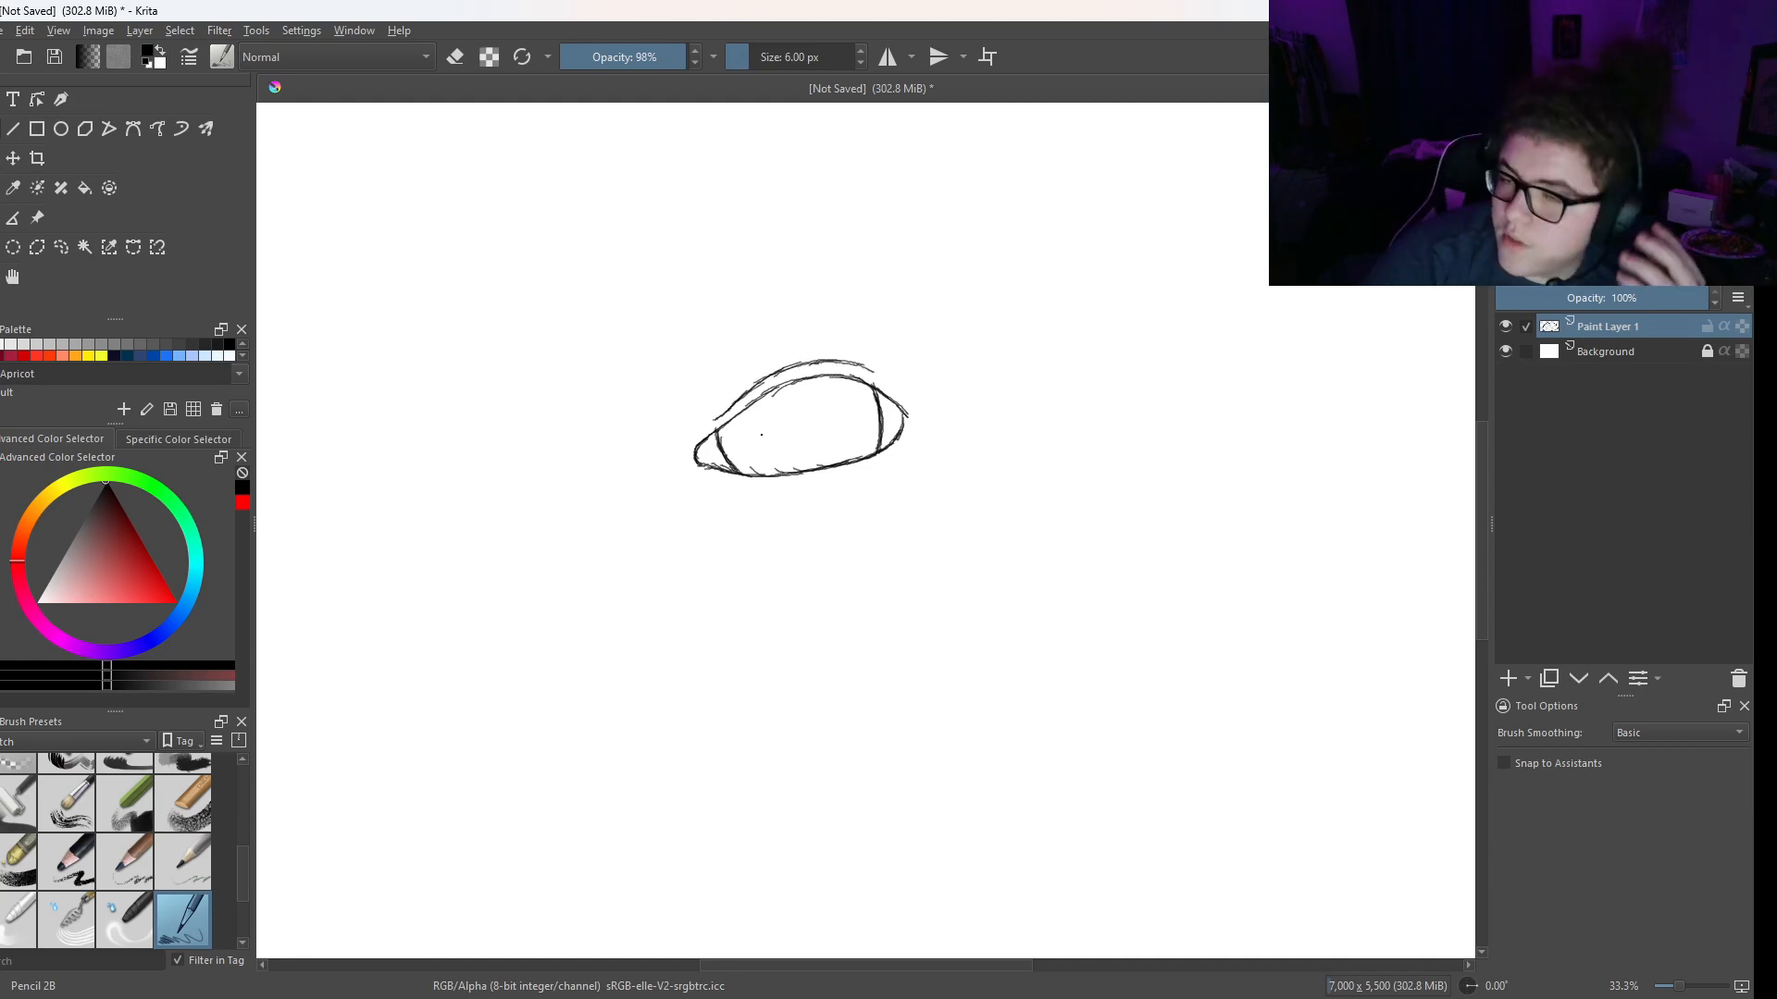
- Sketch a hatched iris with a small highlight hanging from the middle of the eye's upper lid
{"action": "key", "text": "plus"}
{"action": "key", "text": "plus"}
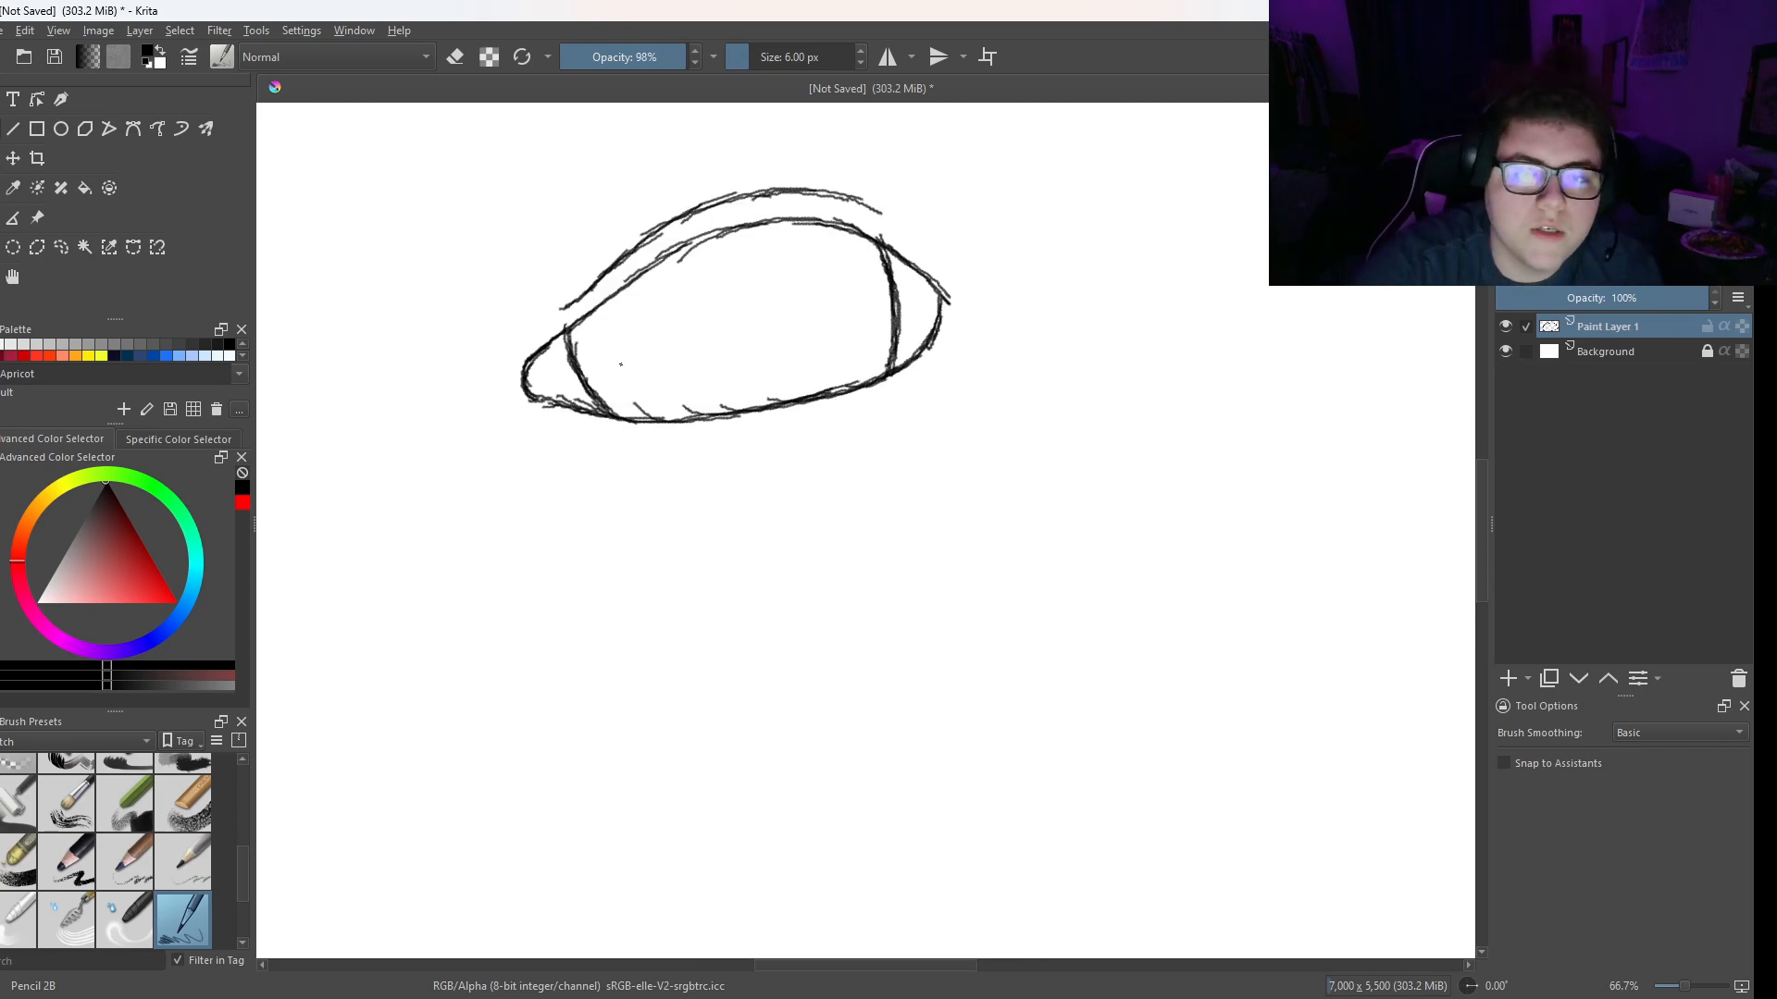
{"action": "mouse_move", "coordinate": [638, 281]}
{"action": "left_mouse_down"}
{"action": "mouse_move", "coordinate": [648, 320]}
{"action": "mouse_move", "coordinate": [731, 339]}
{"action": "left_mouse_up"}
{"action": "mouse_move", "coordinate": [664, 321]}
{"action": "left_mouse_down"}
{"action": "mouse_move", "coordinate": [750, 314]}
{"action": "mouse_move", "coordinate": [718, 308]}
{"action": "mouse_move", "coordinate": [760, 263]}
{"action": "left_mouse_up"}
{"action": "mouse_move", "coordinate": [638, 290]}
{"action": "left_mouse_down"}
{"action": "mouse_move", "coordinate": [657, 326]}
{"action": "mouse_move", "coordinate": [727, 335]}
{"action": "mouse_move", "coordinate": [757, 306]}
{"action": "mouse_move", "coordinate": [761, 250]}
{"action": "mouse_move", "coordinate": [761, 287]}
{"action": "left_mouse_up"}
{"action": "mouse_move", "coordinate": [725, 238]}
{"action": "left_mouse_down"}
{"action": "mouse_move", "coordinate": [766, 249]}
{"action": "mouse_move", "coordinate": [725, 248]}
{"action": "mouse_move", "coordinate": [754, 319]}
{"action": "left_mouse_up"}
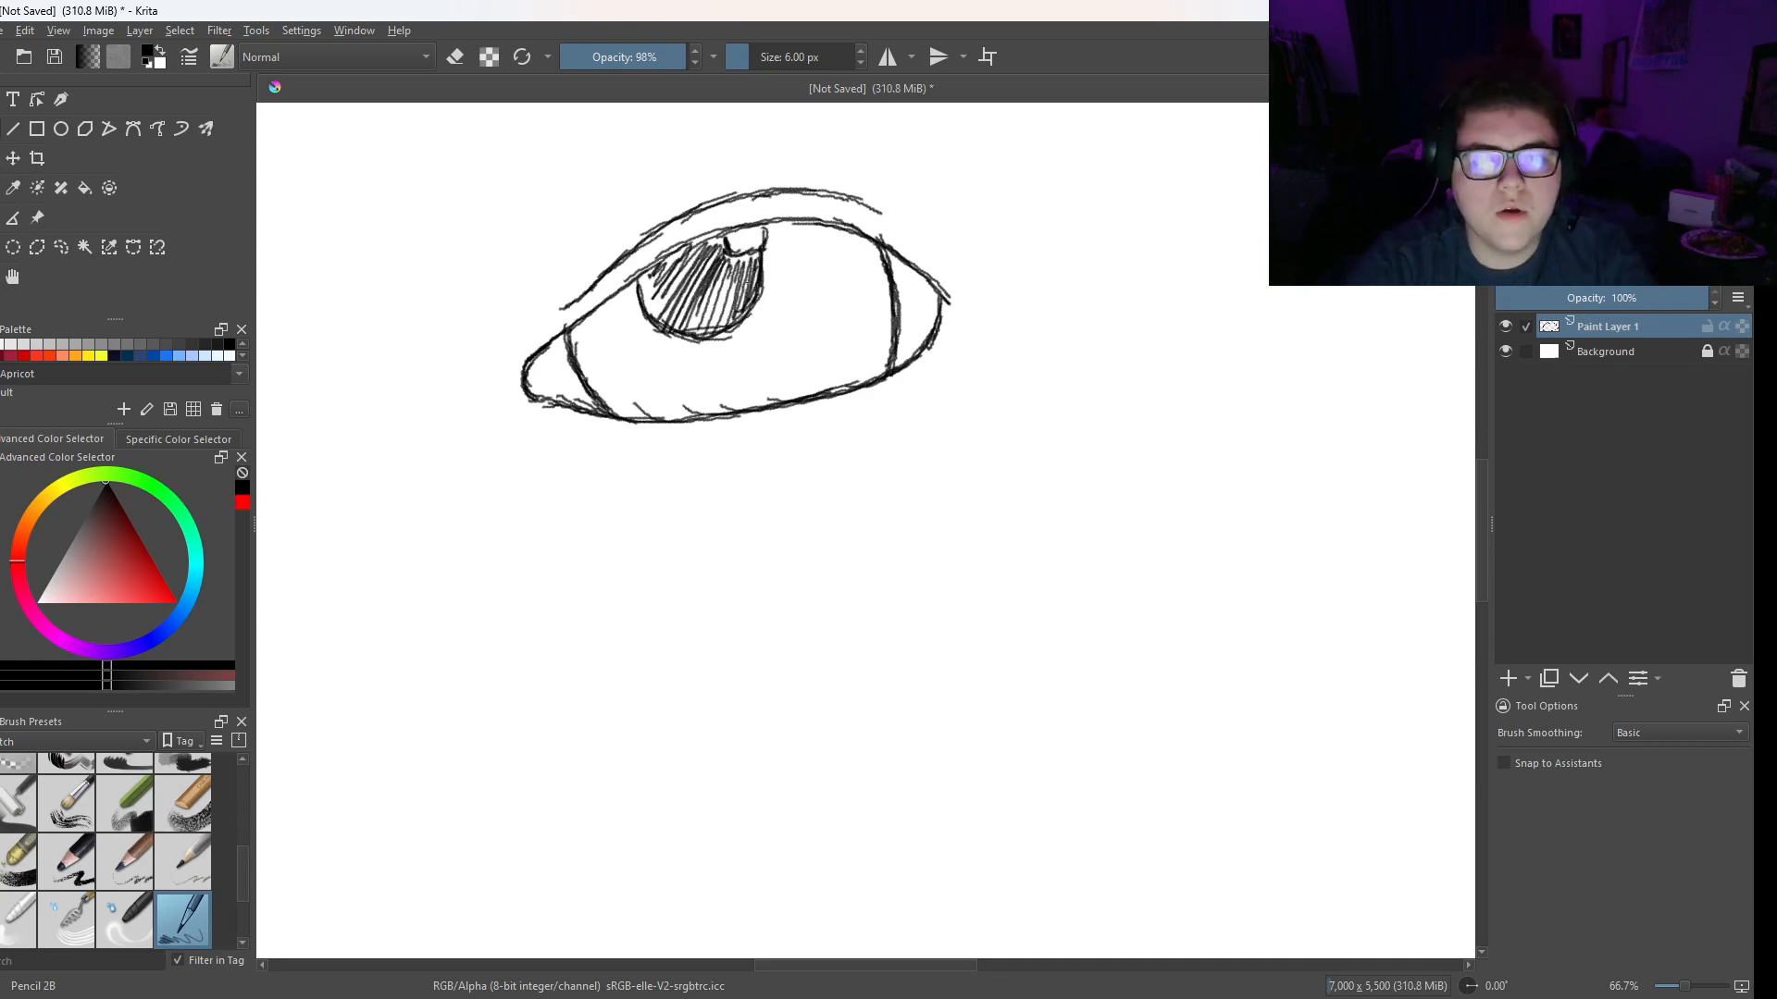
- Erase the hatched iris inside the eye with the Eraser Circle brush
{"action": "key", "text": "minus"}
{"action": "key", "text": "minus"}
{"action": "key", "text": "minus"}
{"action": "key", "text": "plus"}
{"action": "key", "text": "plus"}
{"action": "key", "text": "plus"}
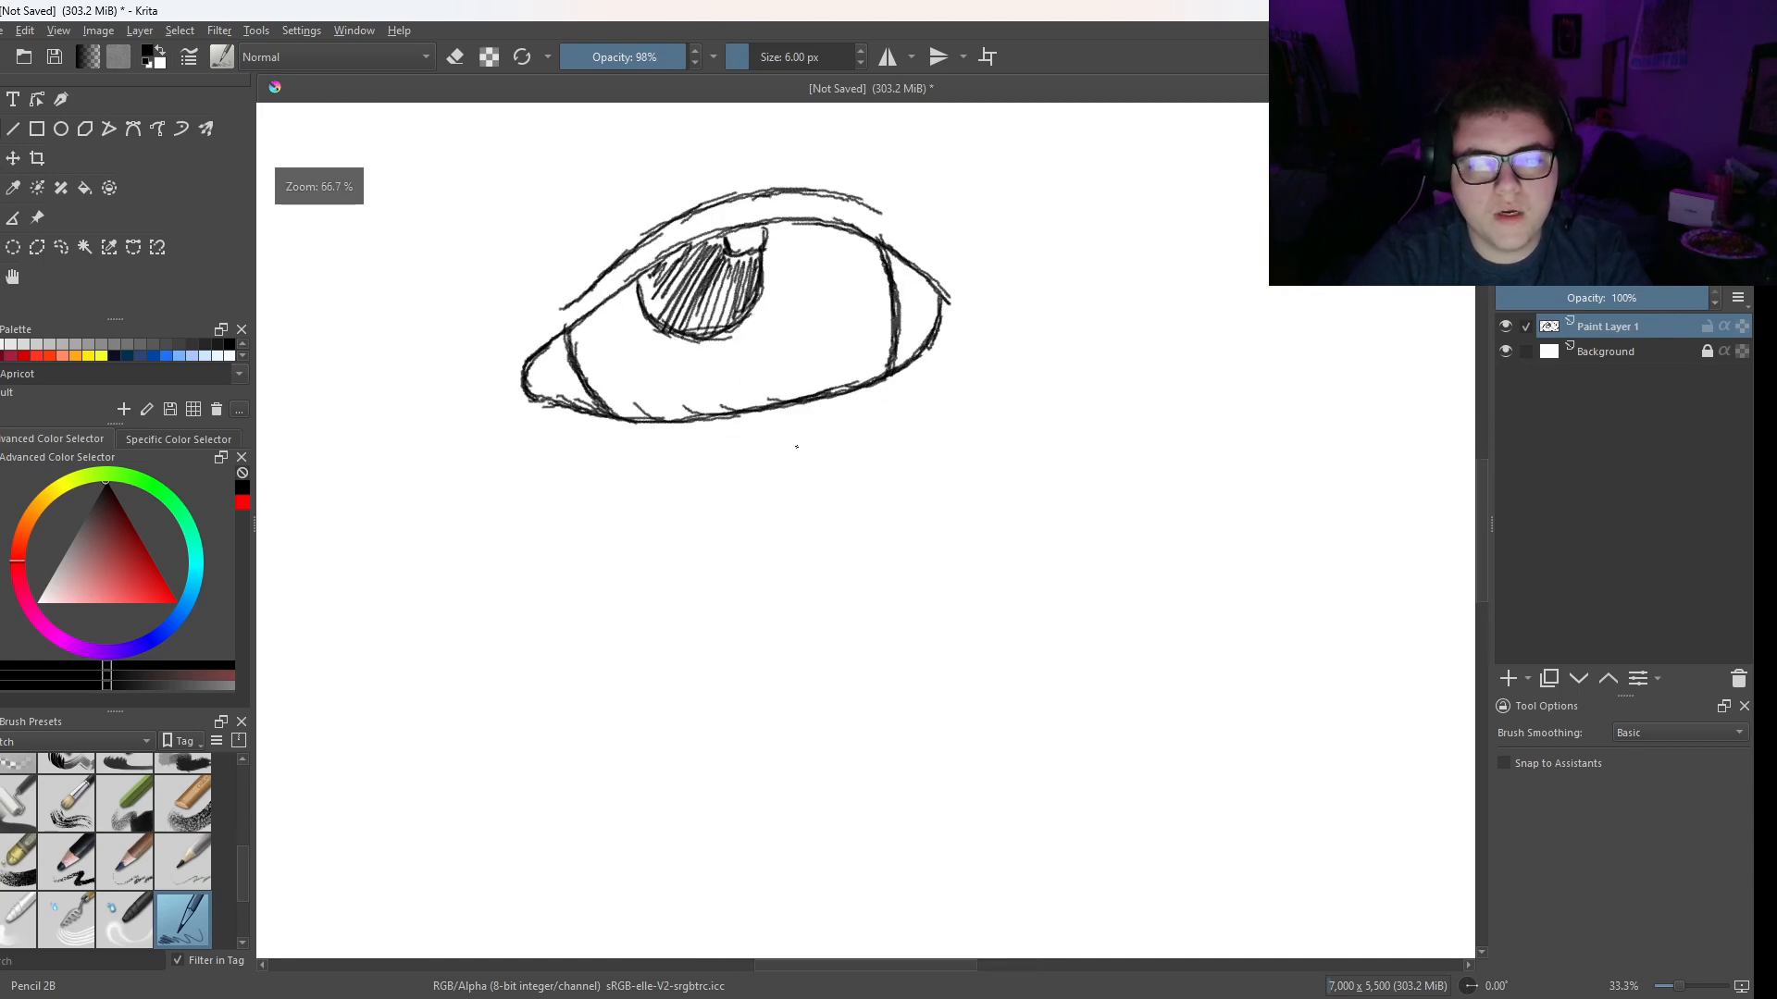
{"action": "left_click_drag", "start_coordinate": [793, 444], "coordinate": [903, 501]}
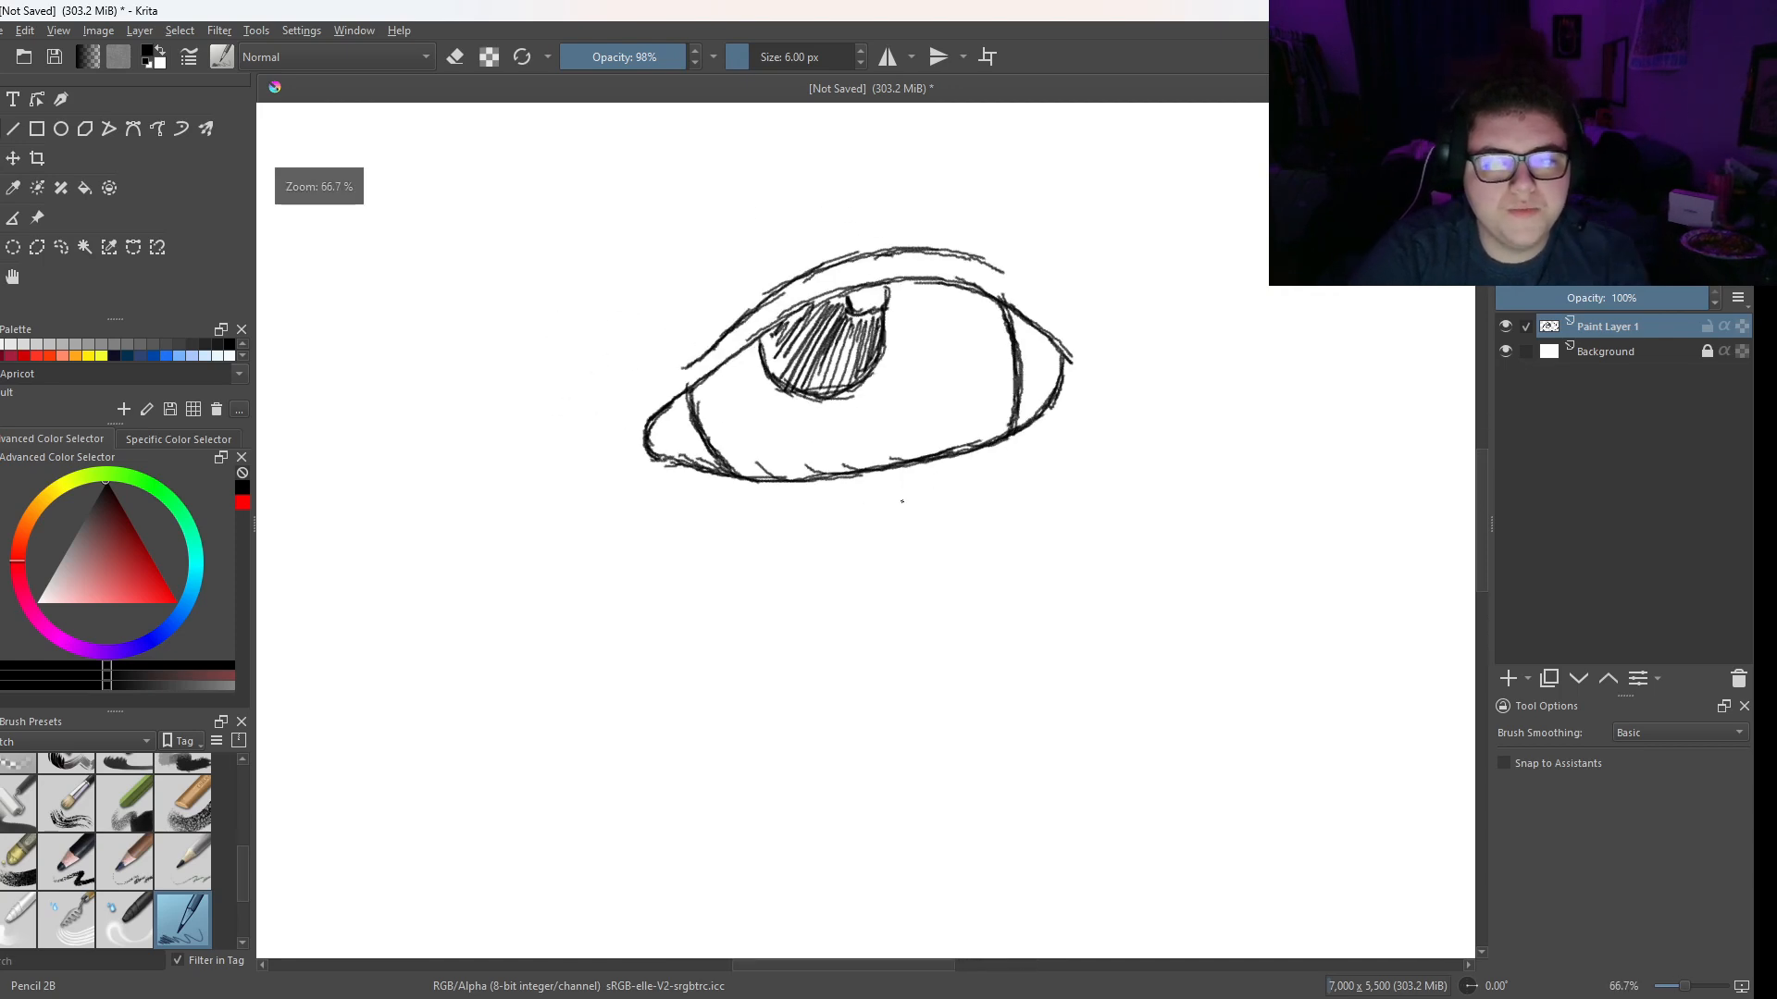
{"action": "right_click", "coordinate": [868, 421]}
{"action": "left_click", "coordinate": [914, 316]}
{"action": "mouse_move", "coordinate": [888, 344]}
{"action": "left_mouse_down"}
{"action": "mouse_move", "coordinate": [859, 363]}
{"action": "mouse_move", "coordinate": [778, 342]}
{"action": "mouse_move", "coordinate": [813, 349]}
{"action": "left_mouse_up"}
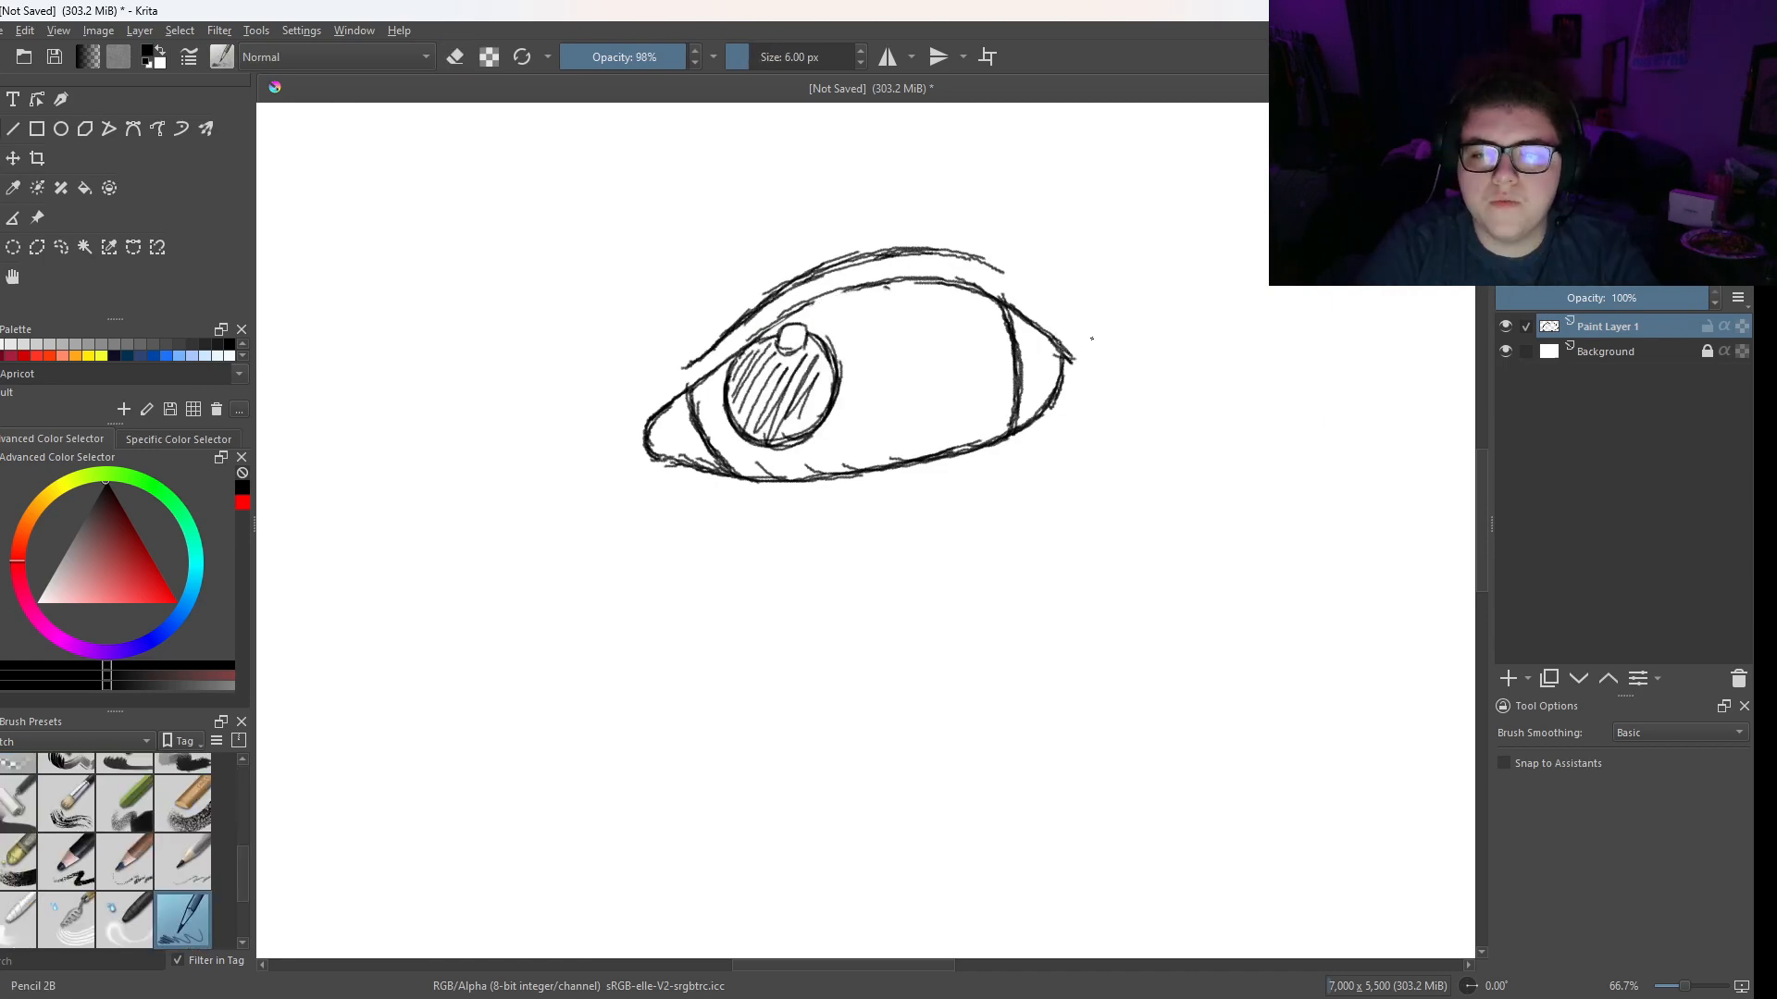
- Sketch a round hatched iris with a highlight near the inner corner and add eyelashes along the outer upper lid with Pencil 2B
{"action": "mouse_move", "coordinate": [1060, 356]}
{"action": "left_mouse_down"}
{"action": "mouse_move", "coordinate": [1110, 347]}
{"action": "mouse_move", "coordinate": [1110, 324]}
{"action": "mouse_move", "coordinate": [1081, 315]}
{"action": "mouse_move", "coordinate": [1100, 310]}
{"action": "mouse_move", "coordinate": [1123, 339]}
{"action": "mouse_move", "coordinate": [1000, 266]}
{"action": "mouse_move", "coordinate": [1014, 270]}
{"action": "mouse_move", "coordinate": [968, 273]}
{"action": "left_mouse_up"}
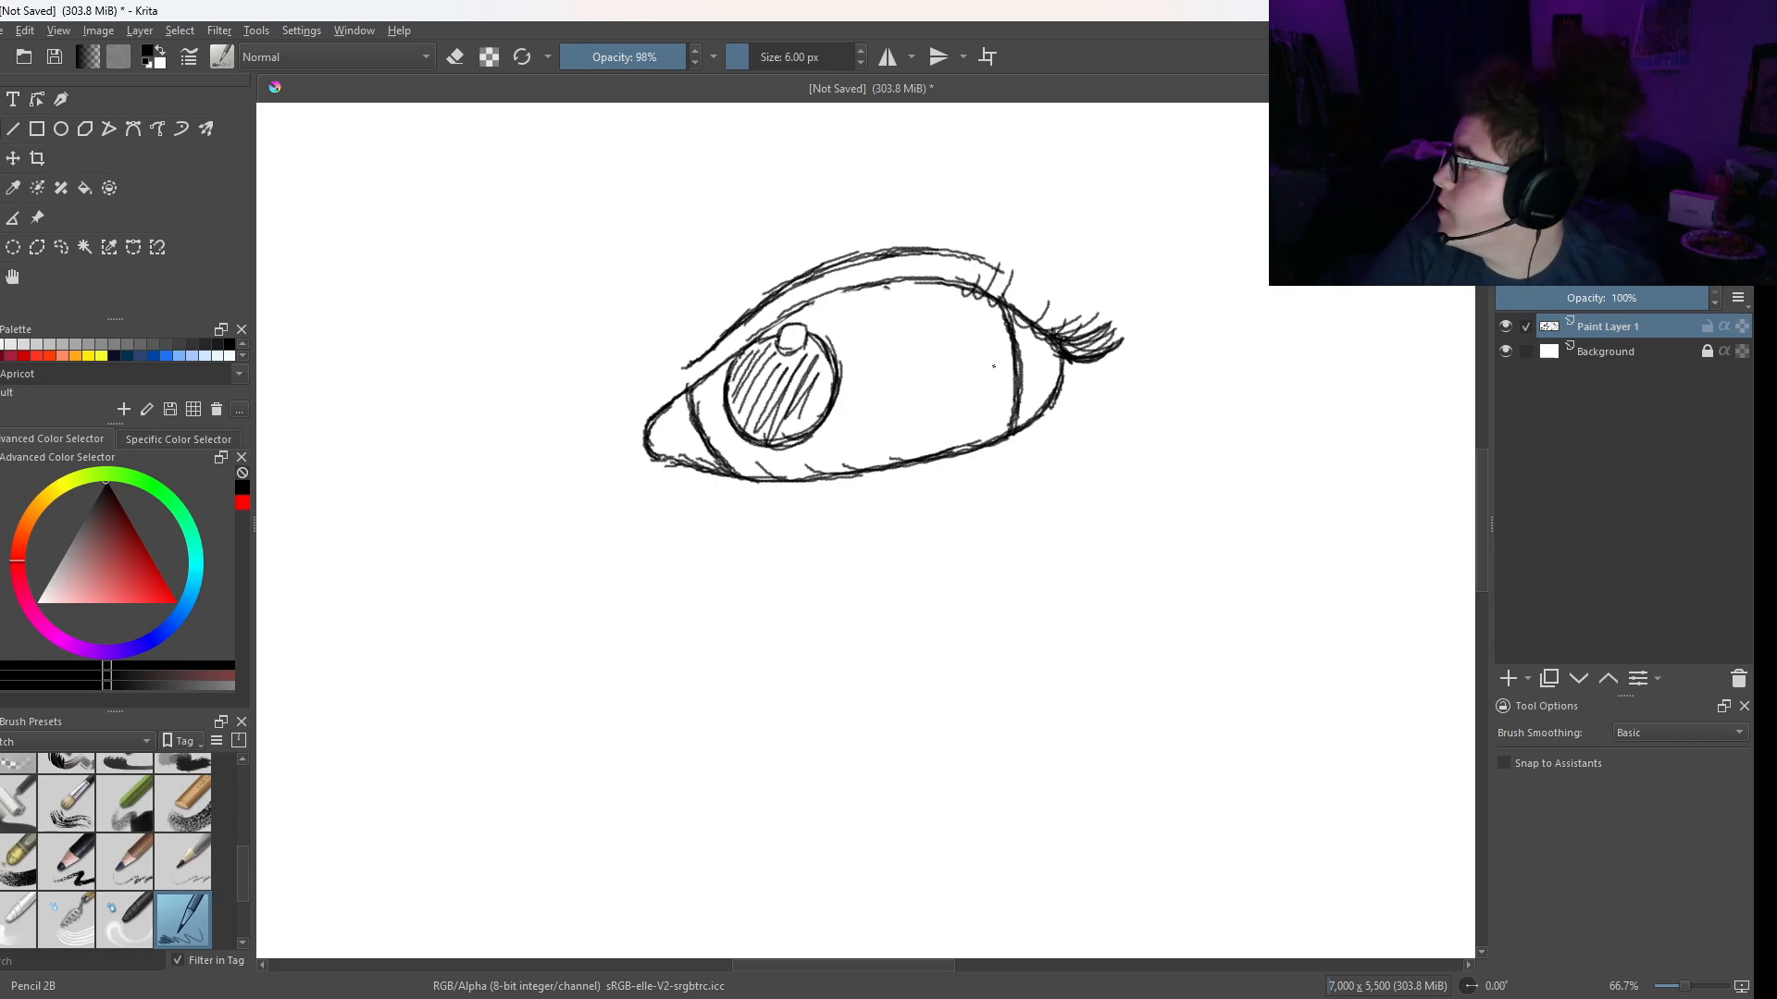
{"action": "mouse_move", "coordinate": [876, 287]}
{"action": "left_mouse_down"}
{"action": "mouse_move", "coordinate": [871, 241]}
{"action": "mouse_move", "coordinate": [988, 261]}
{"action": "mouse_move", "coordinate": [1059, 301]}
{"action": "mouse_move", "coordinate": [980, 245]}
{"action": "mouse_move", "coordinate": [1039, 288]}
{"action": "left_mouse_up"}
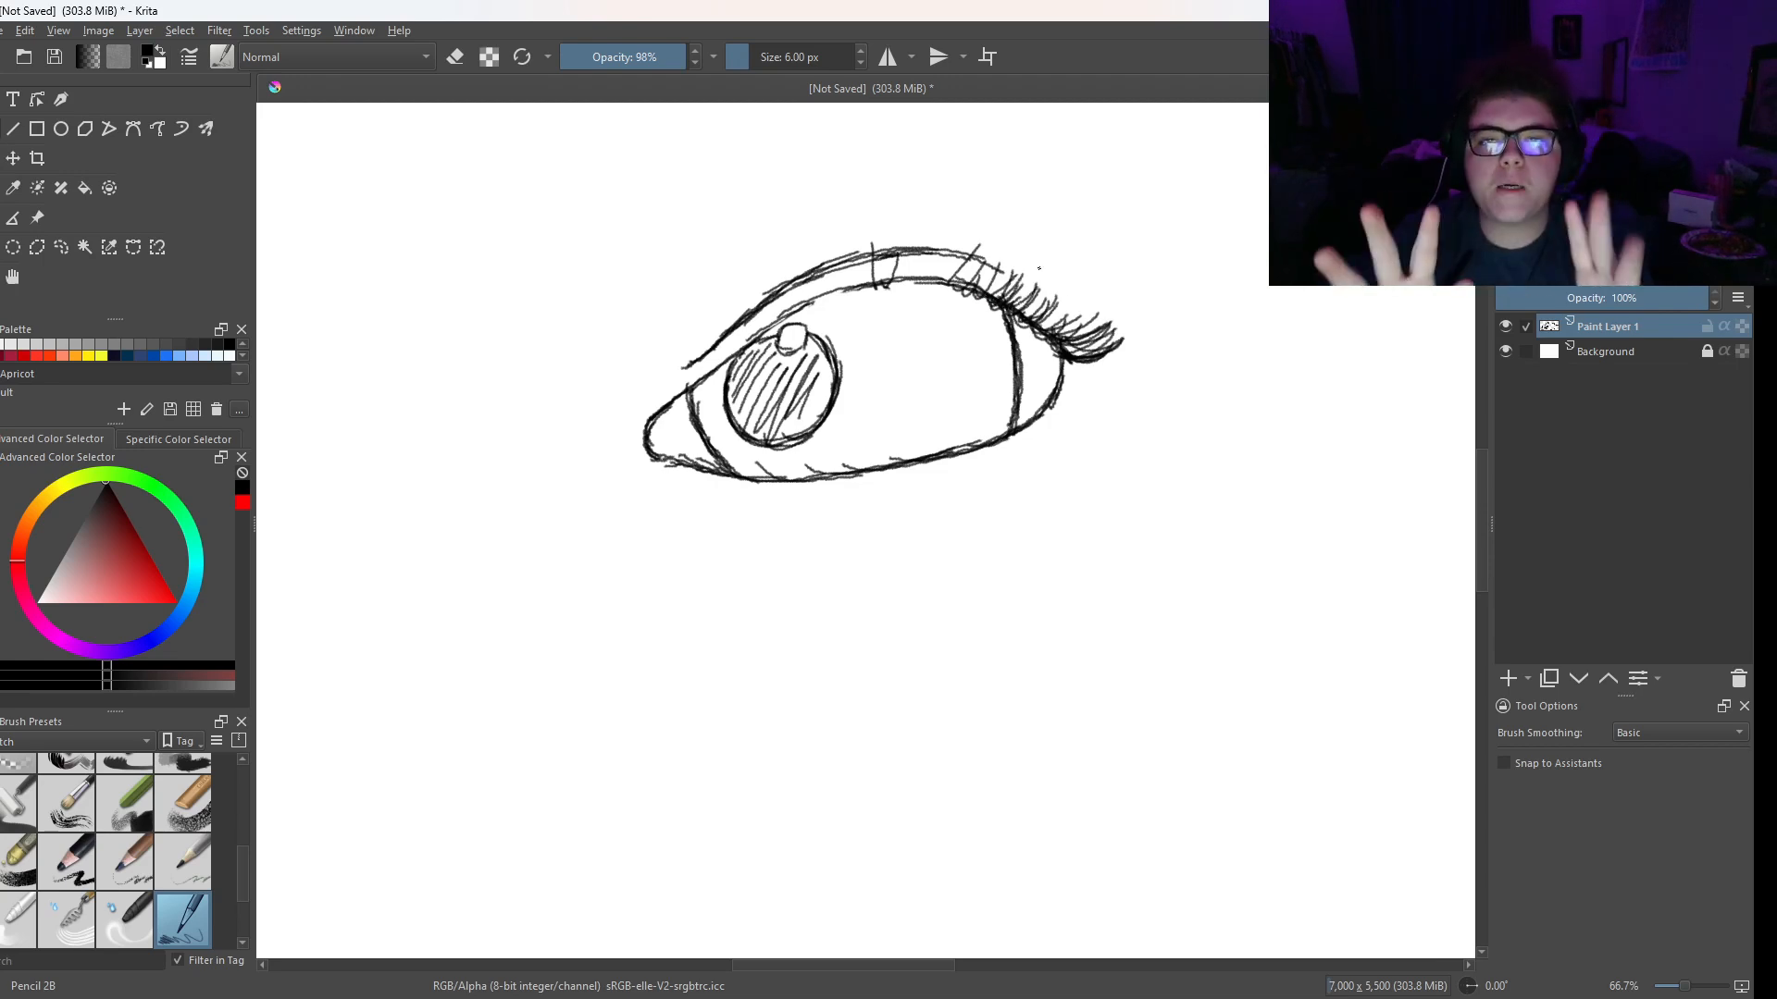
- Transform the eye layer to shift the eye horizontally toward the right side of the canvas
{"action": "key", "text": "ctrl+plus"}
{"action": "key", "text": "ctrl+minus"}
{"action": "key", "text": "ctrl+minus"}
{"action": "key", "text": "ctrl+minus"}
{"action": "key", "text": "ctrl+minus"}
{"action": "key", "text": "ctrl+minus"}
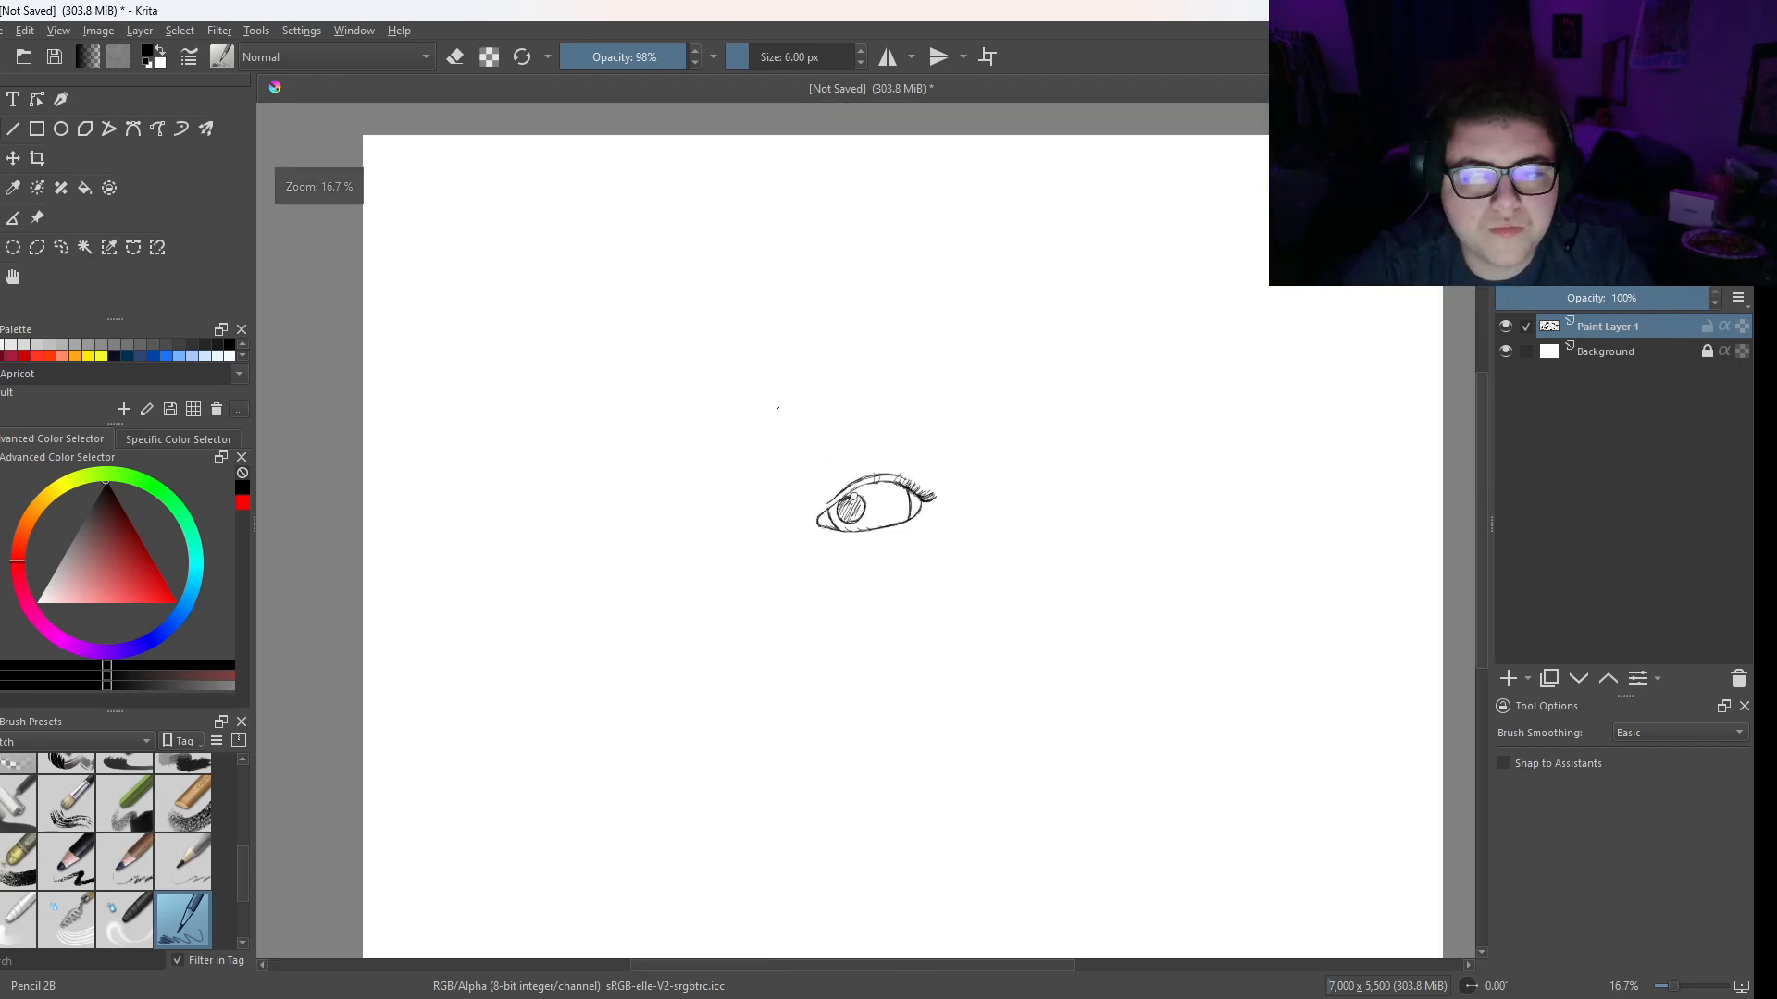
{"action": "left_click_drag", "start_coordinate": [796, 544], "coordinate": [841, 434]}
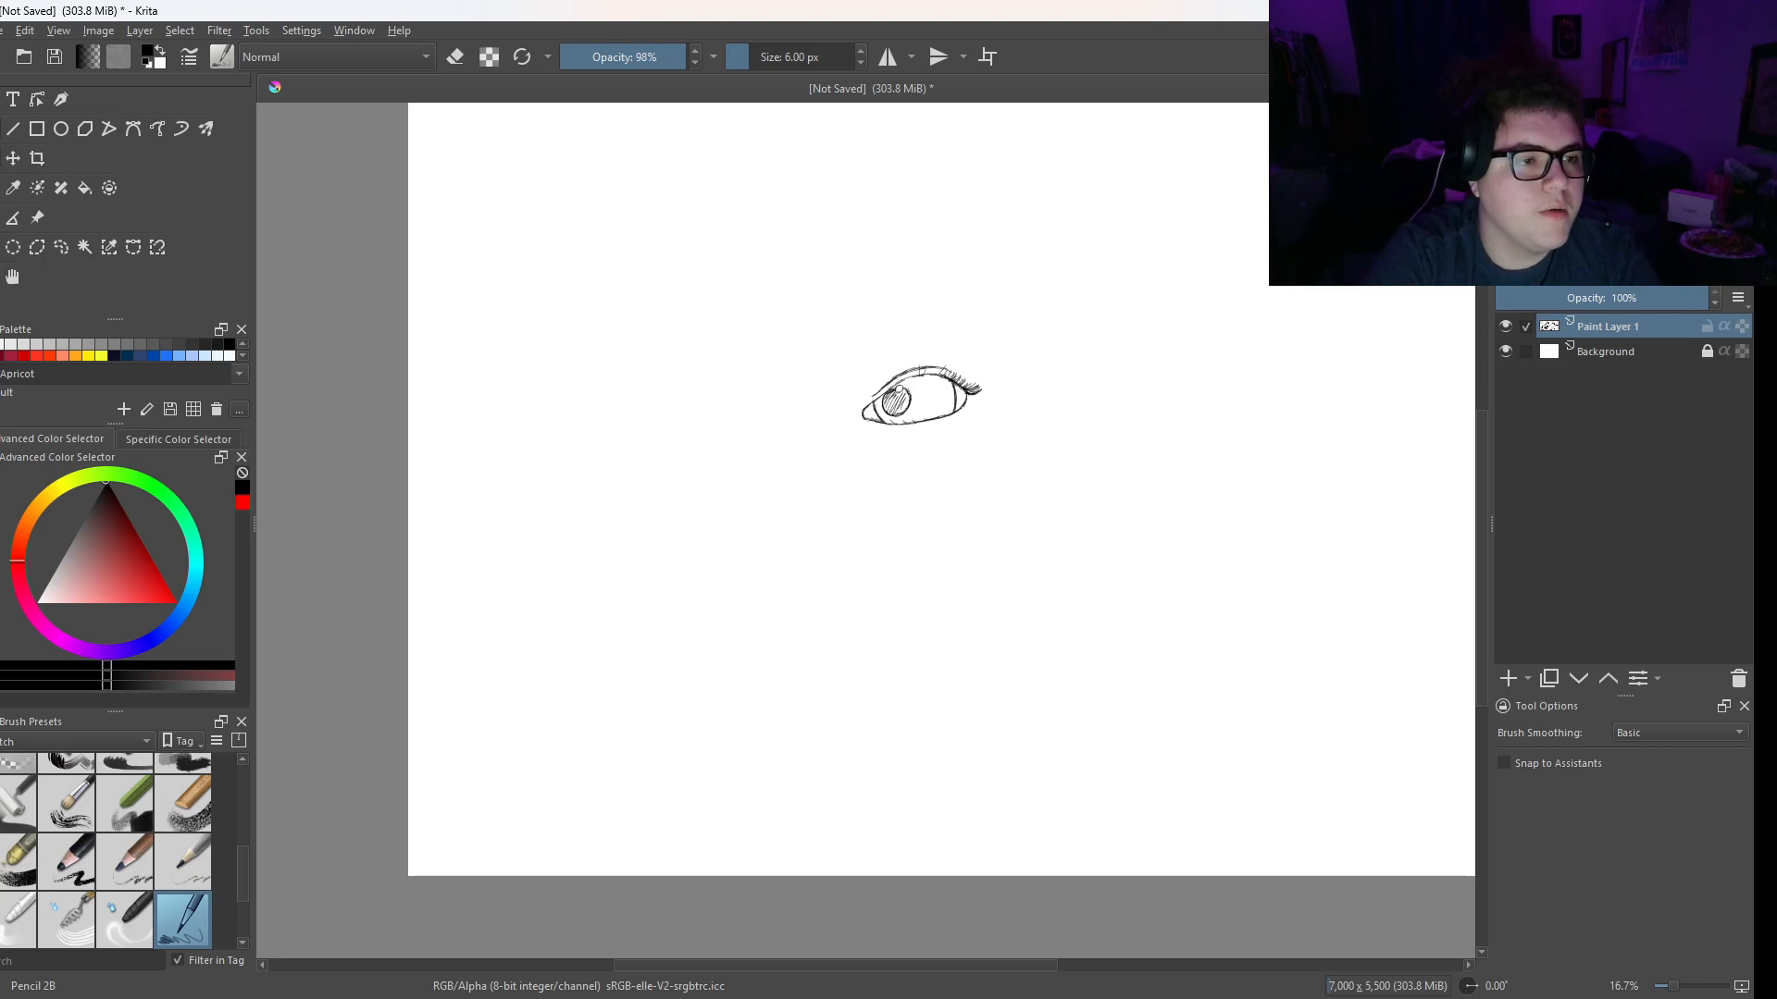
{"action": "key", "text": "ctrl+t"}
{"action": "left_click_drag", "start_coordinate": [946, 406], "coordinate": [1120, 407]}
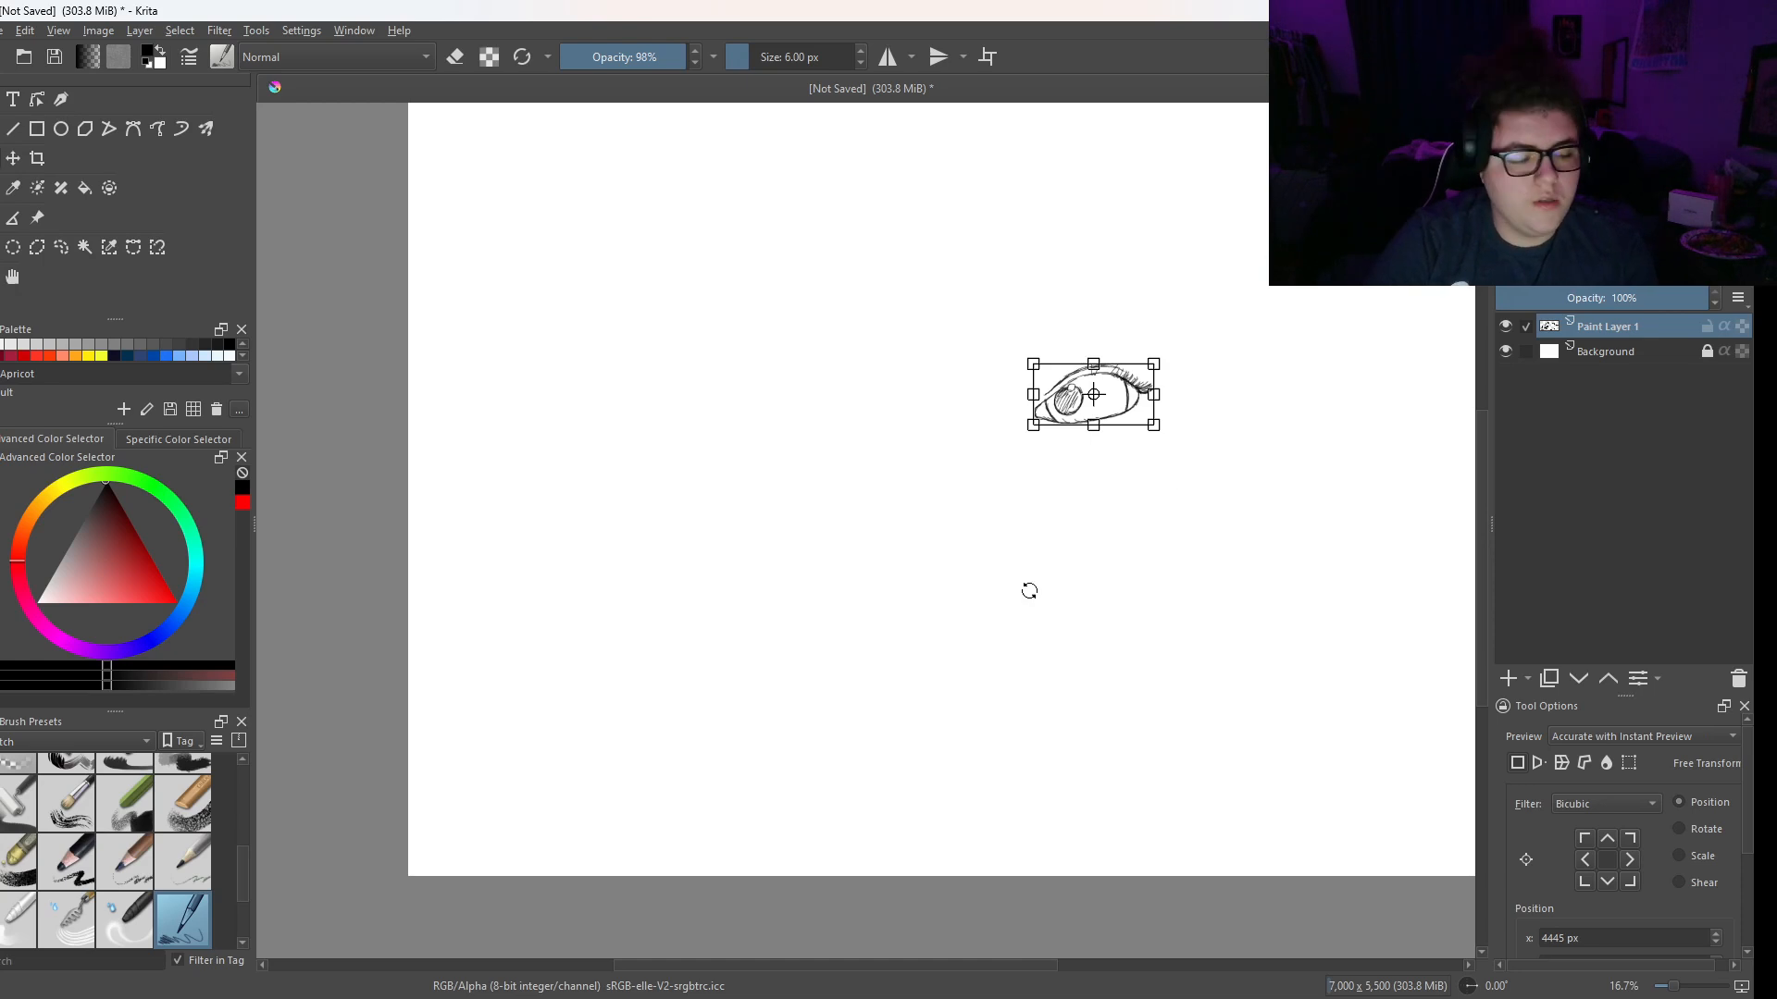
{"action": "key", "text": "Return"}
- Duplicate the eye layer, mirror the copy horizontally and place it directly left of the original eye
{"action": "key", "text": "Insert"}
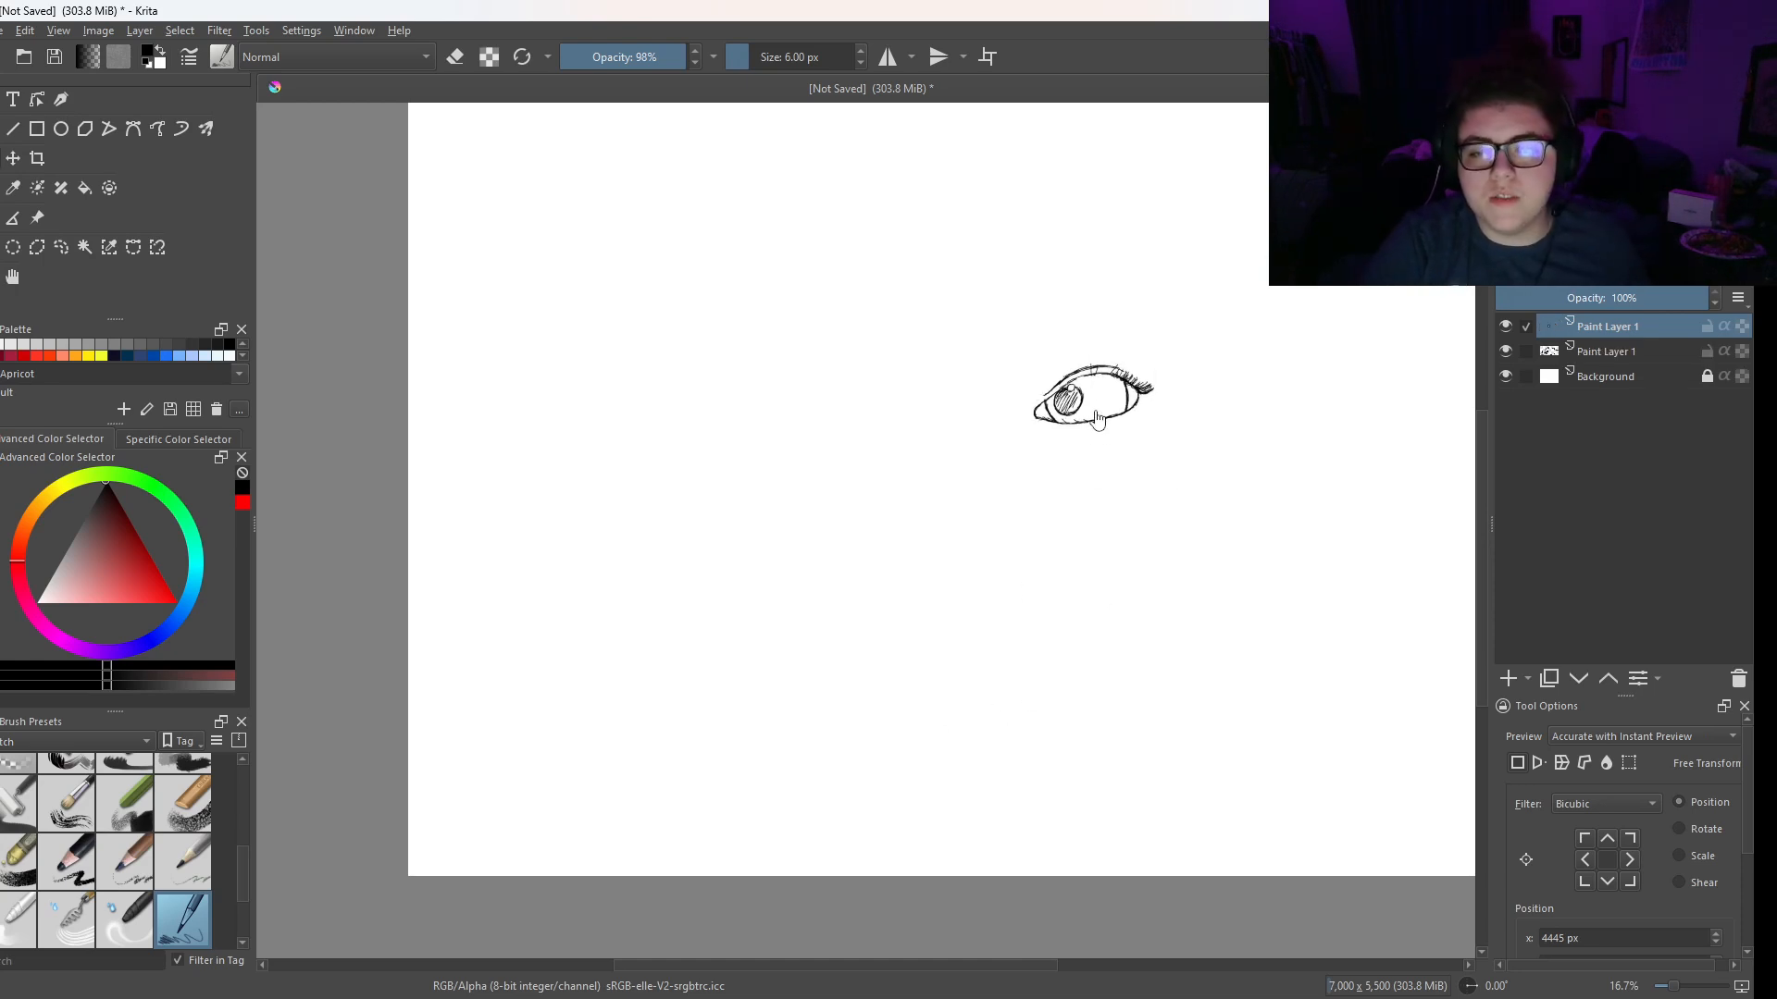
{"action": "left_click_drag", "start_coordinate": [1113, 421], "coordinate": [1007, 416]}
{"action": "right_click", "coordinate": [1018, 412]}
{"action": "left_click", "coordinate": [1078, 565]}
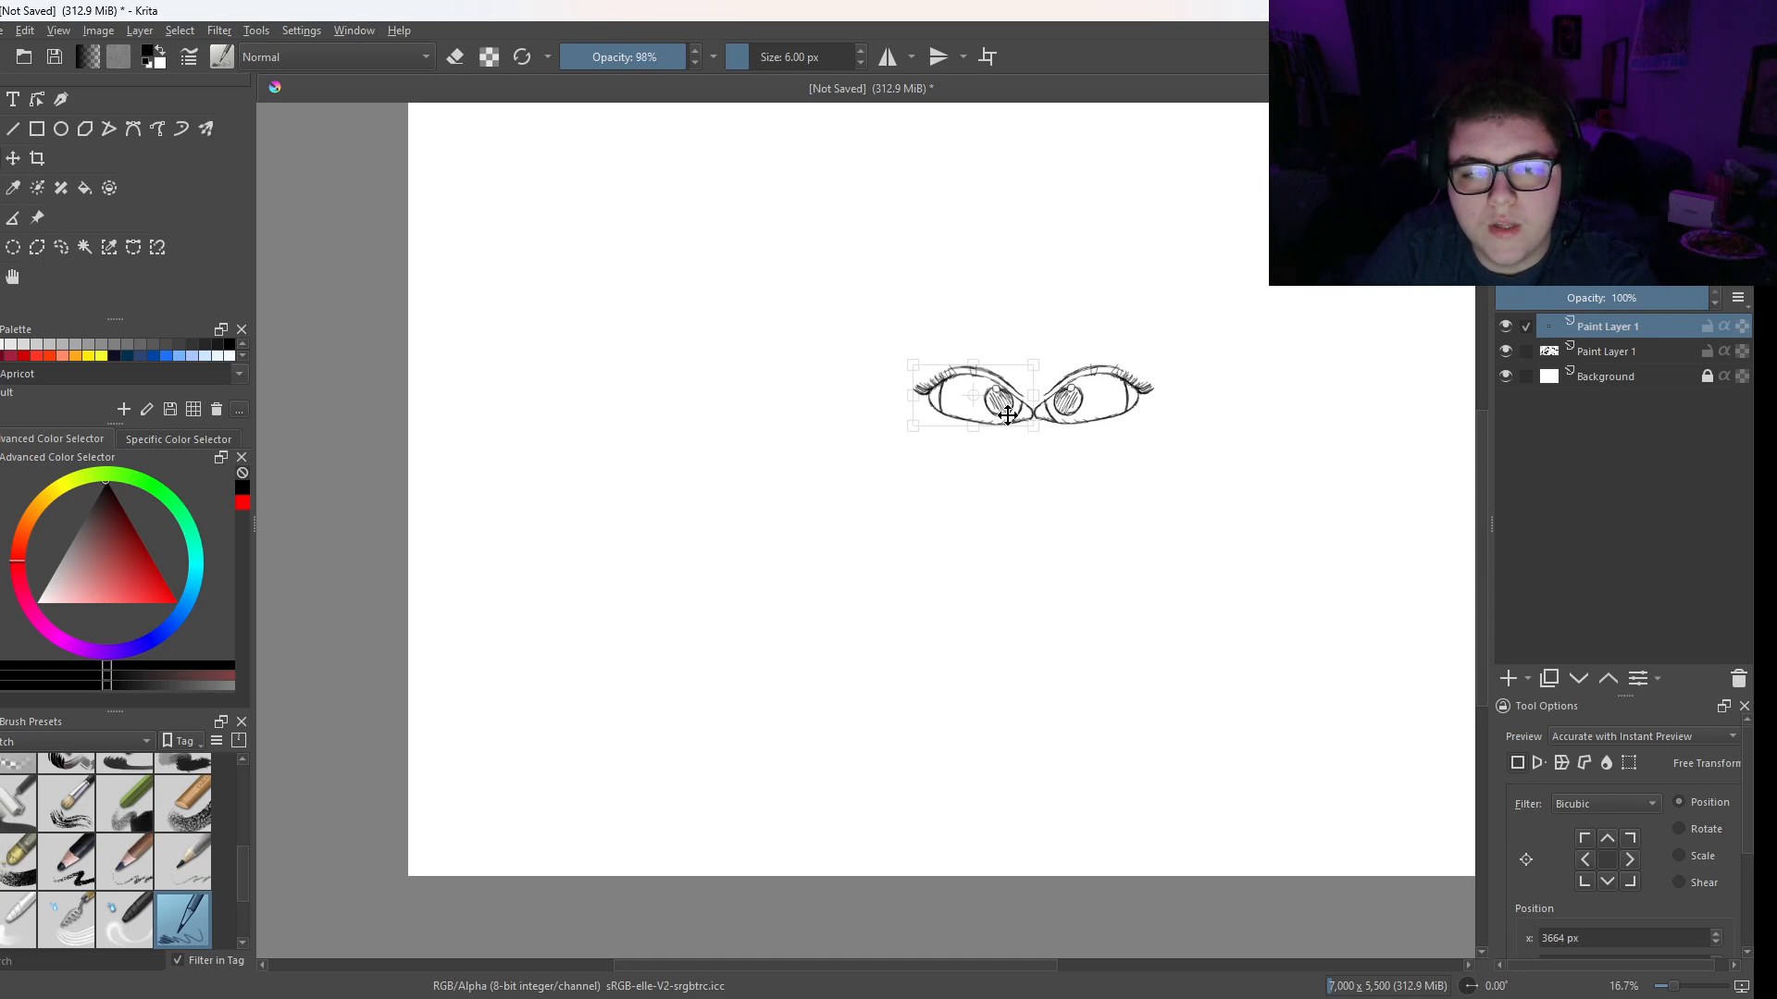
{"action": "key", "text": "b"}
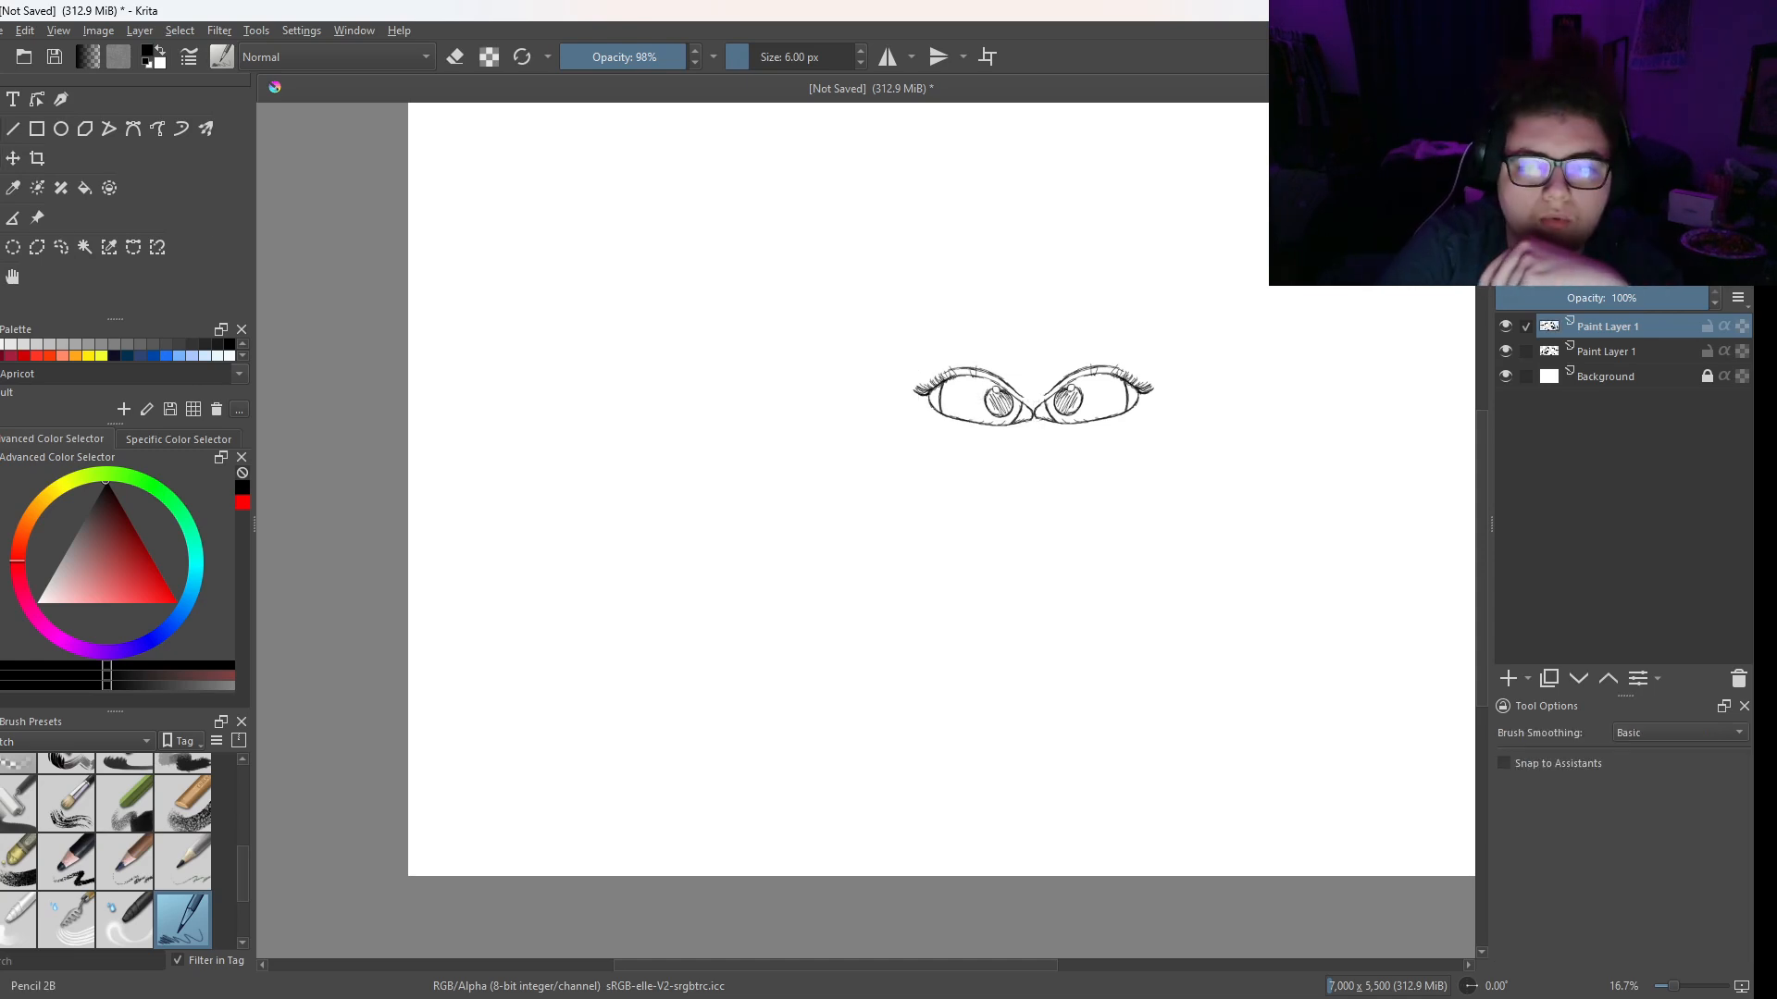
- Mark both ends of the mirrored eye with vertical guide lines and move it one eye width to the left
{"action": "left_click_drag", "start_coordinate": [910, 361], "coordinate": [915, 431]}
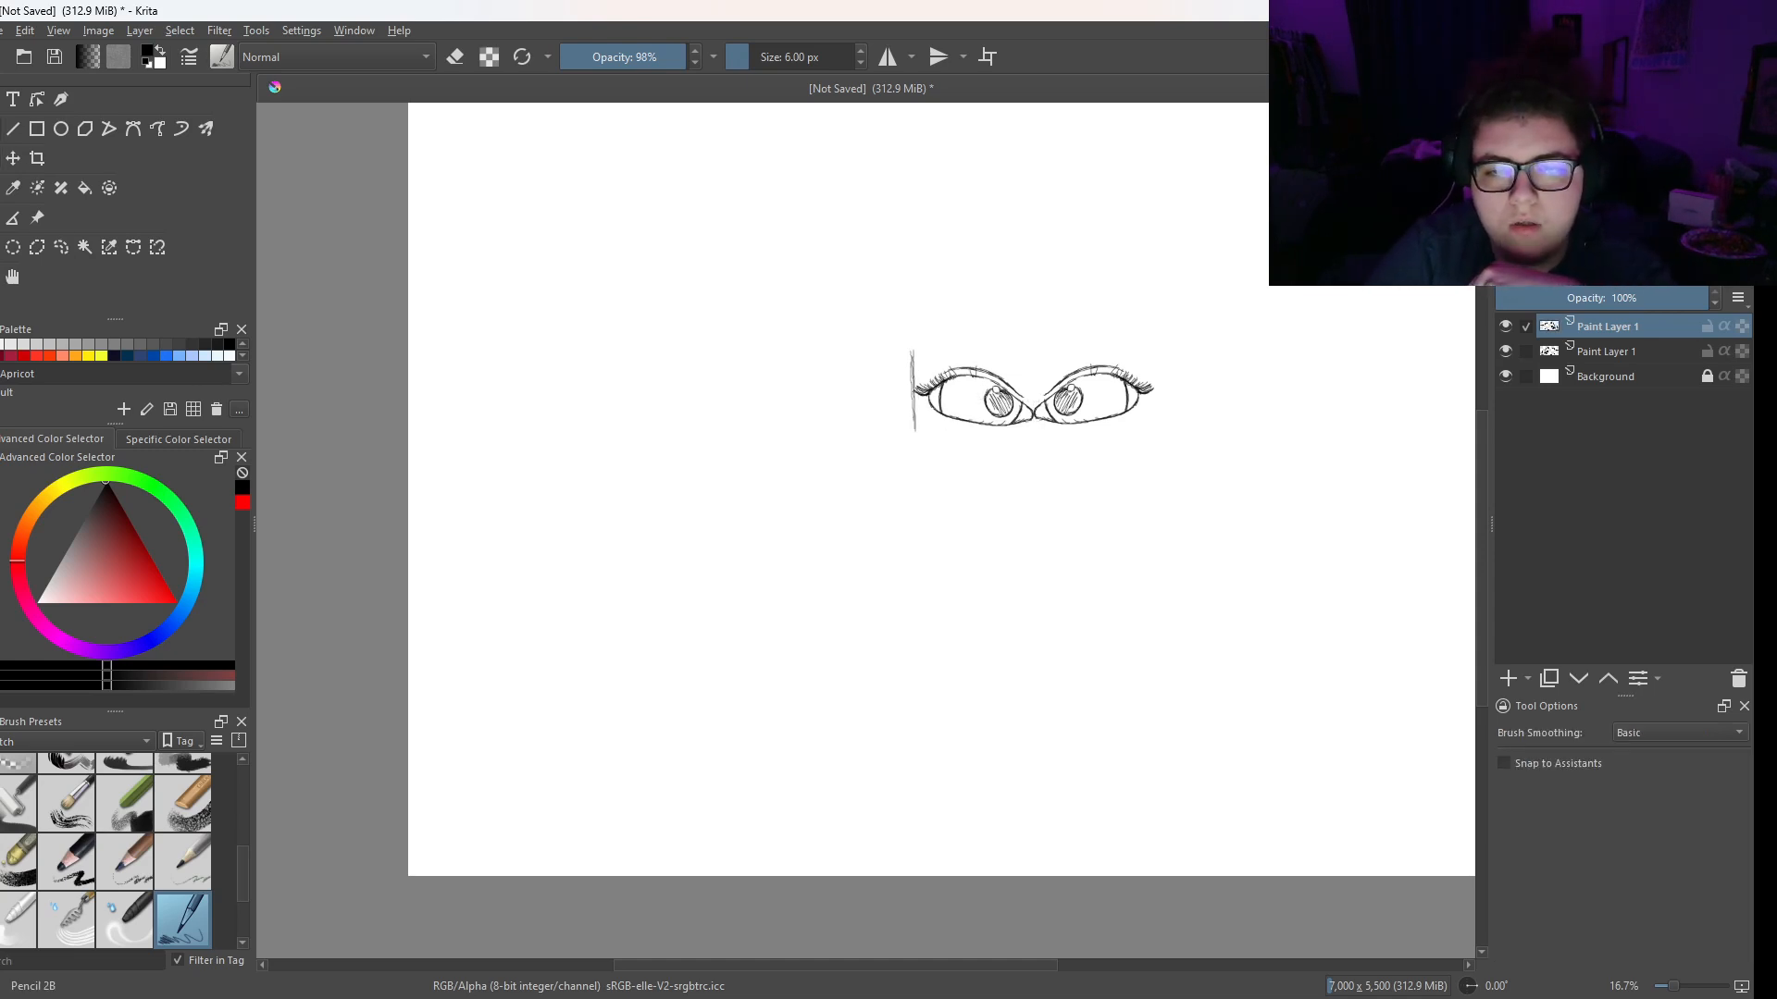
{"action": "left_click_drag", "start_coordinate": [1036, 392], "coordinate": [1034, 439]}
{"action": "mouse_move", "coordinate": [1034, 344]}
{"action": "left_mouse_down"}
{"action": "mouse_move", "coordinate": [1035, 410]}
{"action": "mouse_move", "coordinate": [884, 418]}
{"action": "left_mouse_up"}
{"action": "key", "text": "ctrl+t"}
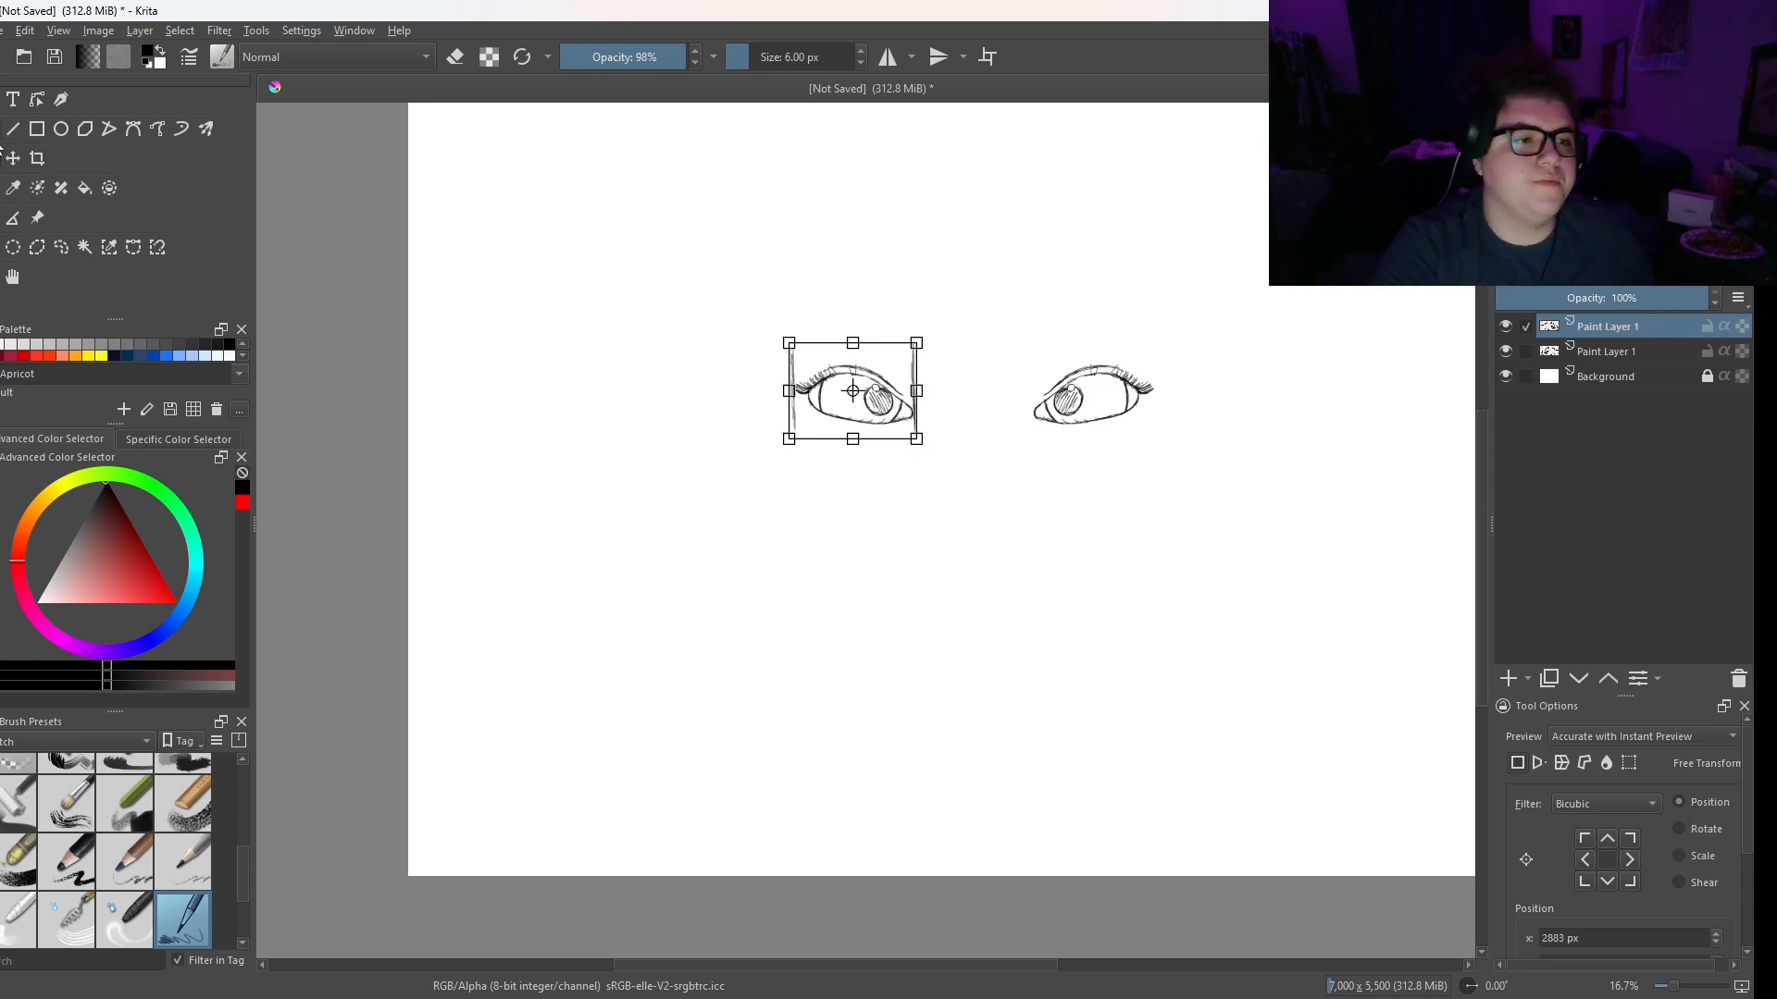
- Erase the vertical guide lines on both sides of the mirrored eye with the Eraser Circle brush
{"action": "key", "text": "b"}
{"action": "scroll", "coordinate": [949, 509], "scroll_direction": "up", "scroll_amount": 2}
{"action": "mouse_move", "coordinate": [950, 509]}
{"action": "left_mouse_down"}
{"action": "mouse_move", "coordinate": [948, 531]}
{"action": "mouse_move", "coordinate": [775, 624]}
{"action": "left_mouse_up"}
{"action": "right_click", "coordinate": [691, 333]}
{"action": "left_click", "coordinate": [692, 198]}
{"action": "mouse_move", "coordinate": [709, 329]}
{"action": "left_mouse_down"}
{"action": "mouse_move", "coordinate": [709, 292]}
{"action": "mouse_move", "coordinate": [707, 486]}
{"action": "left_mouse_up"}
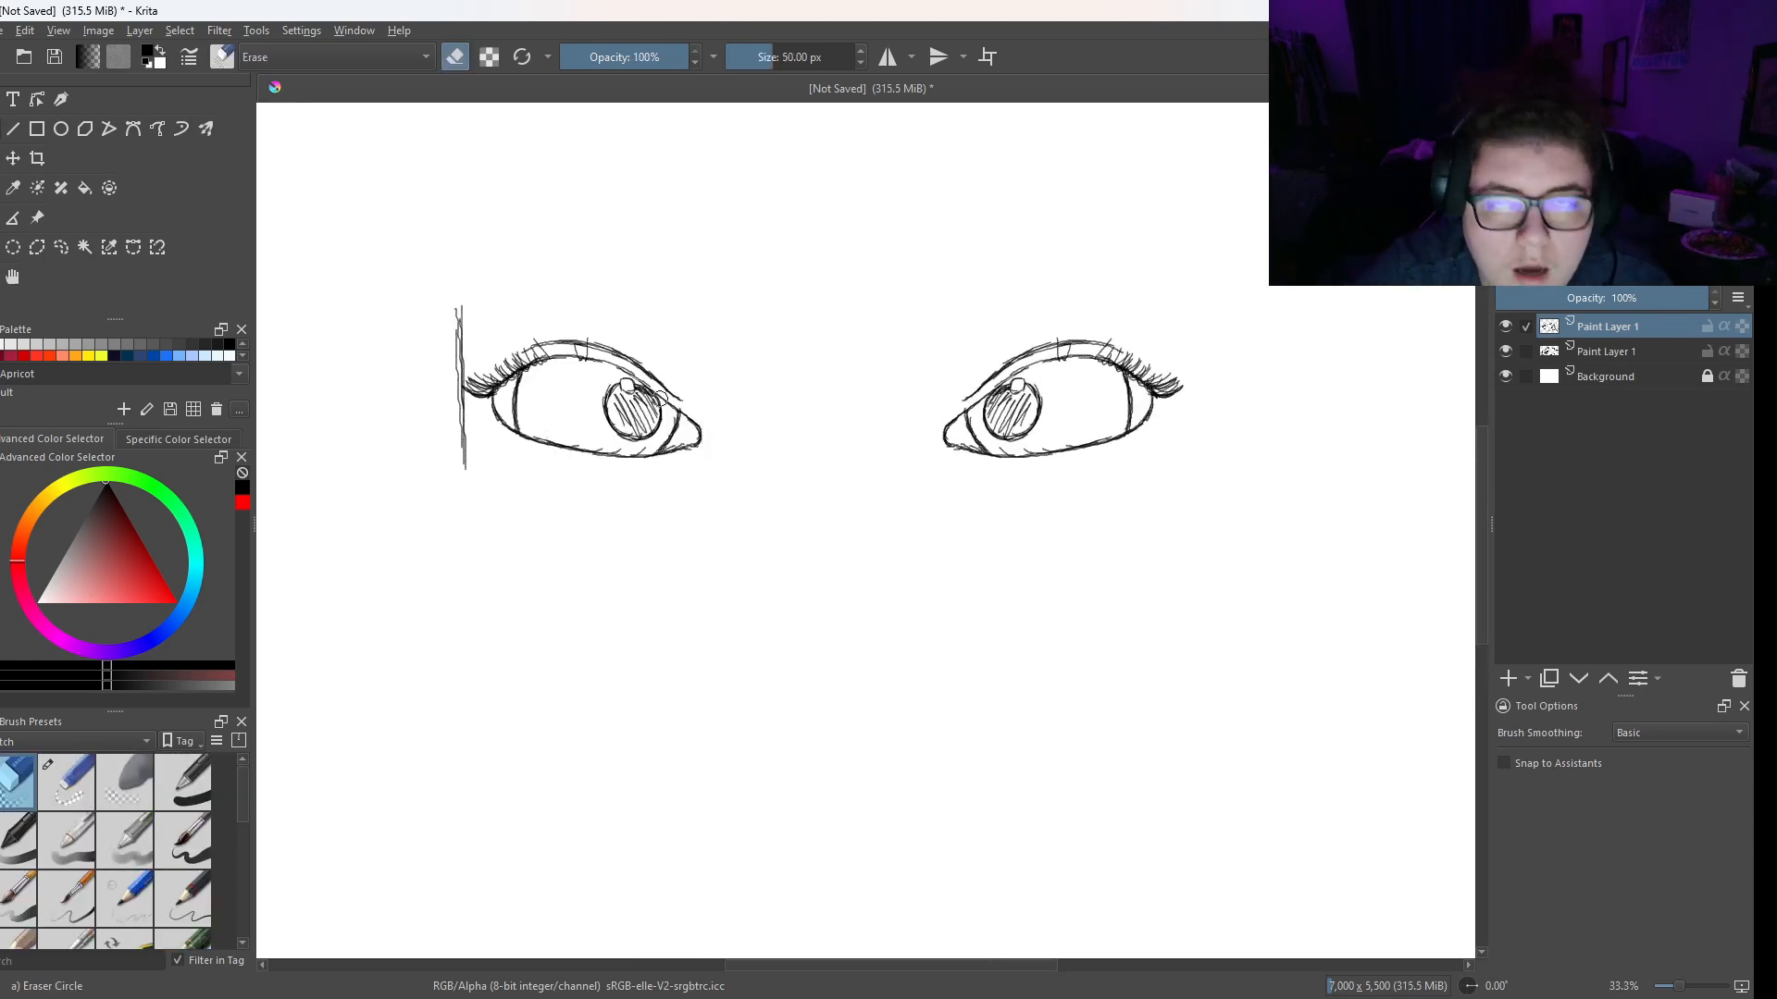
{"action": "mouse_move", "coordinate": [457, 306]}
{"action": "left_mouse_down"}
{"action": "mouse_move", "coordinate": [457, 443]}
{"action": "mouse_move", "coordinate": [459, 313]}
{"action": "mouse_move", "coordinate": [459, 383]}
{"action": "left_mouse_up"}
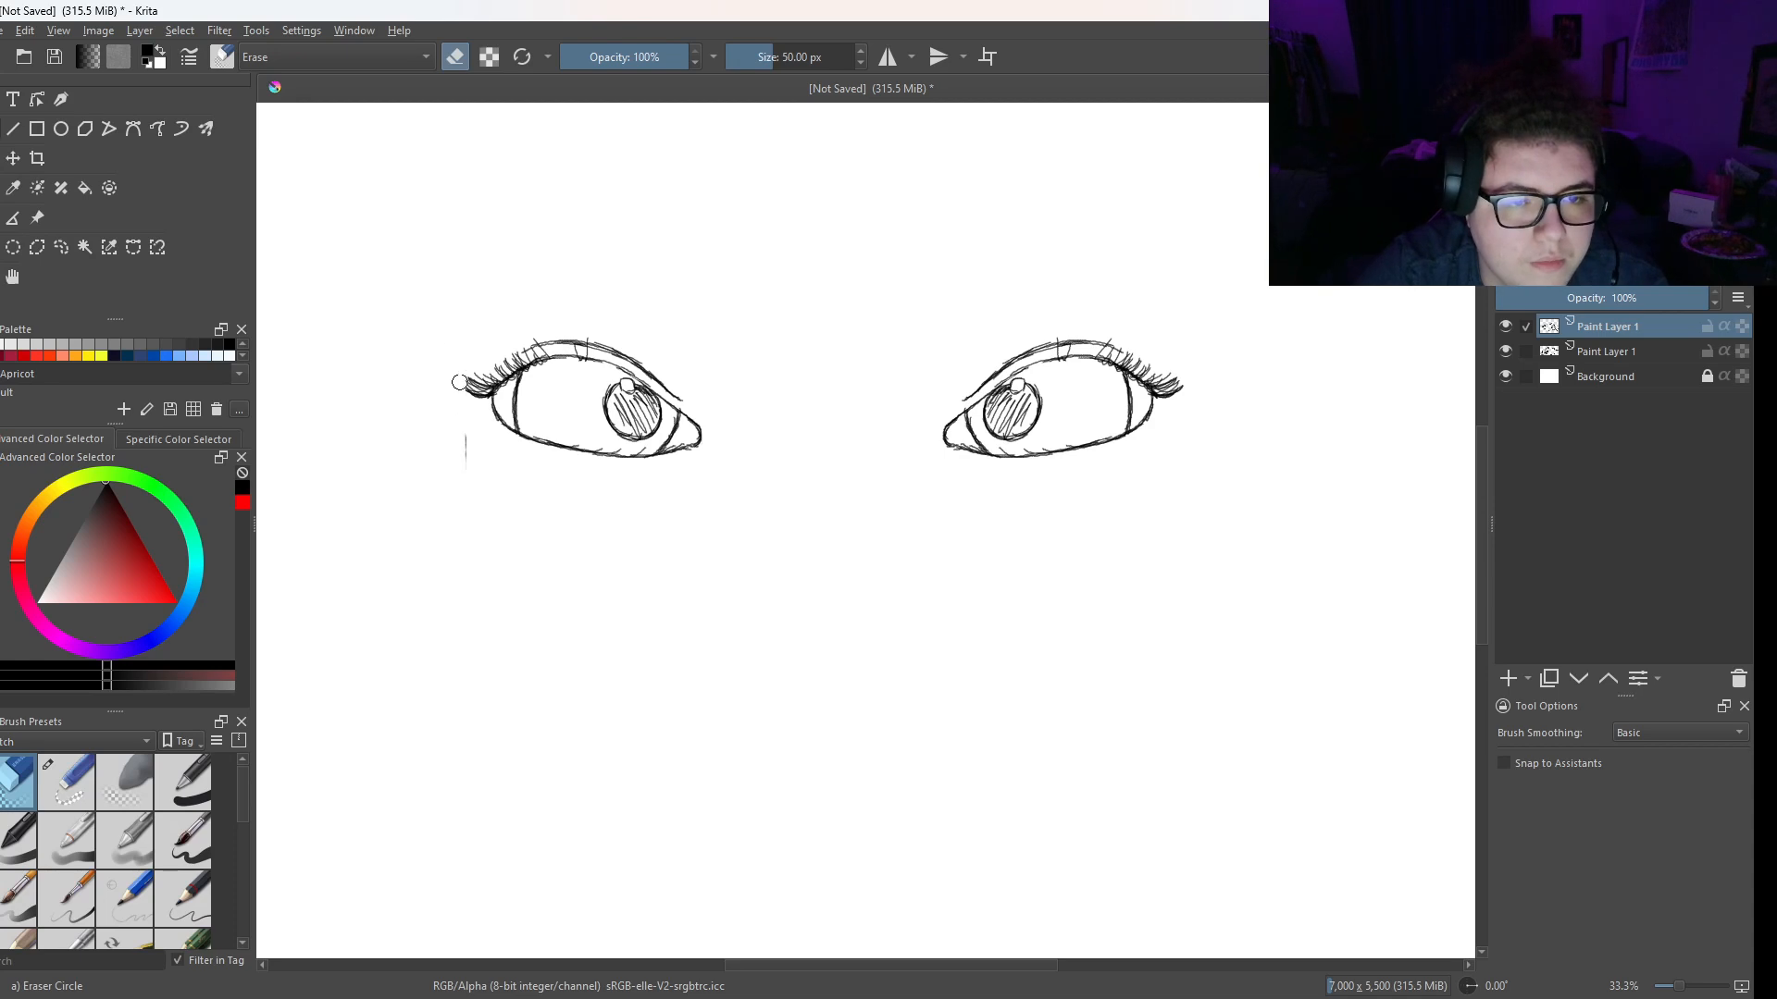
- Switch back to Pencil 2B and move the mirrored eye out of the way toward the canvas's upper left
{"action": "right_click", "coordinate": [999, 417]}
{"action": "left_click", "coordinate": [928, 314]}
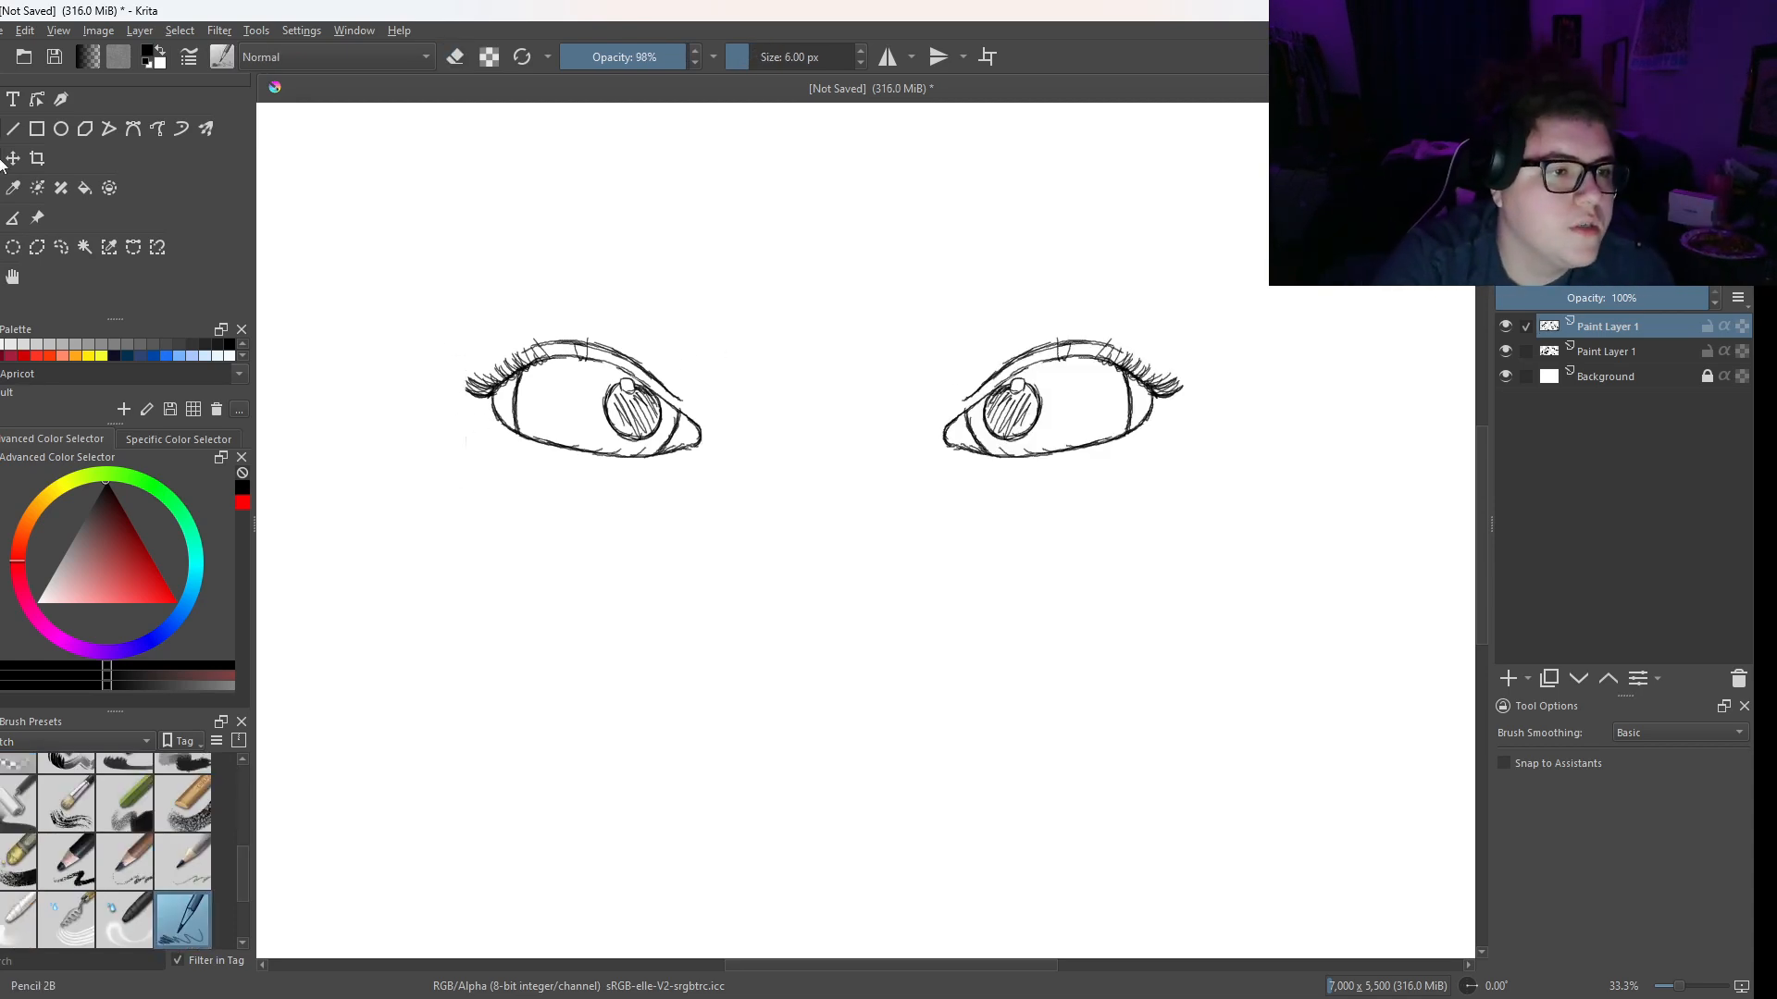
{"action": "key", "text": "ctrl+t"}
{"action": "left_click_drag", "start_coordinate": [661, 439], "coordinate": [428, 198]}
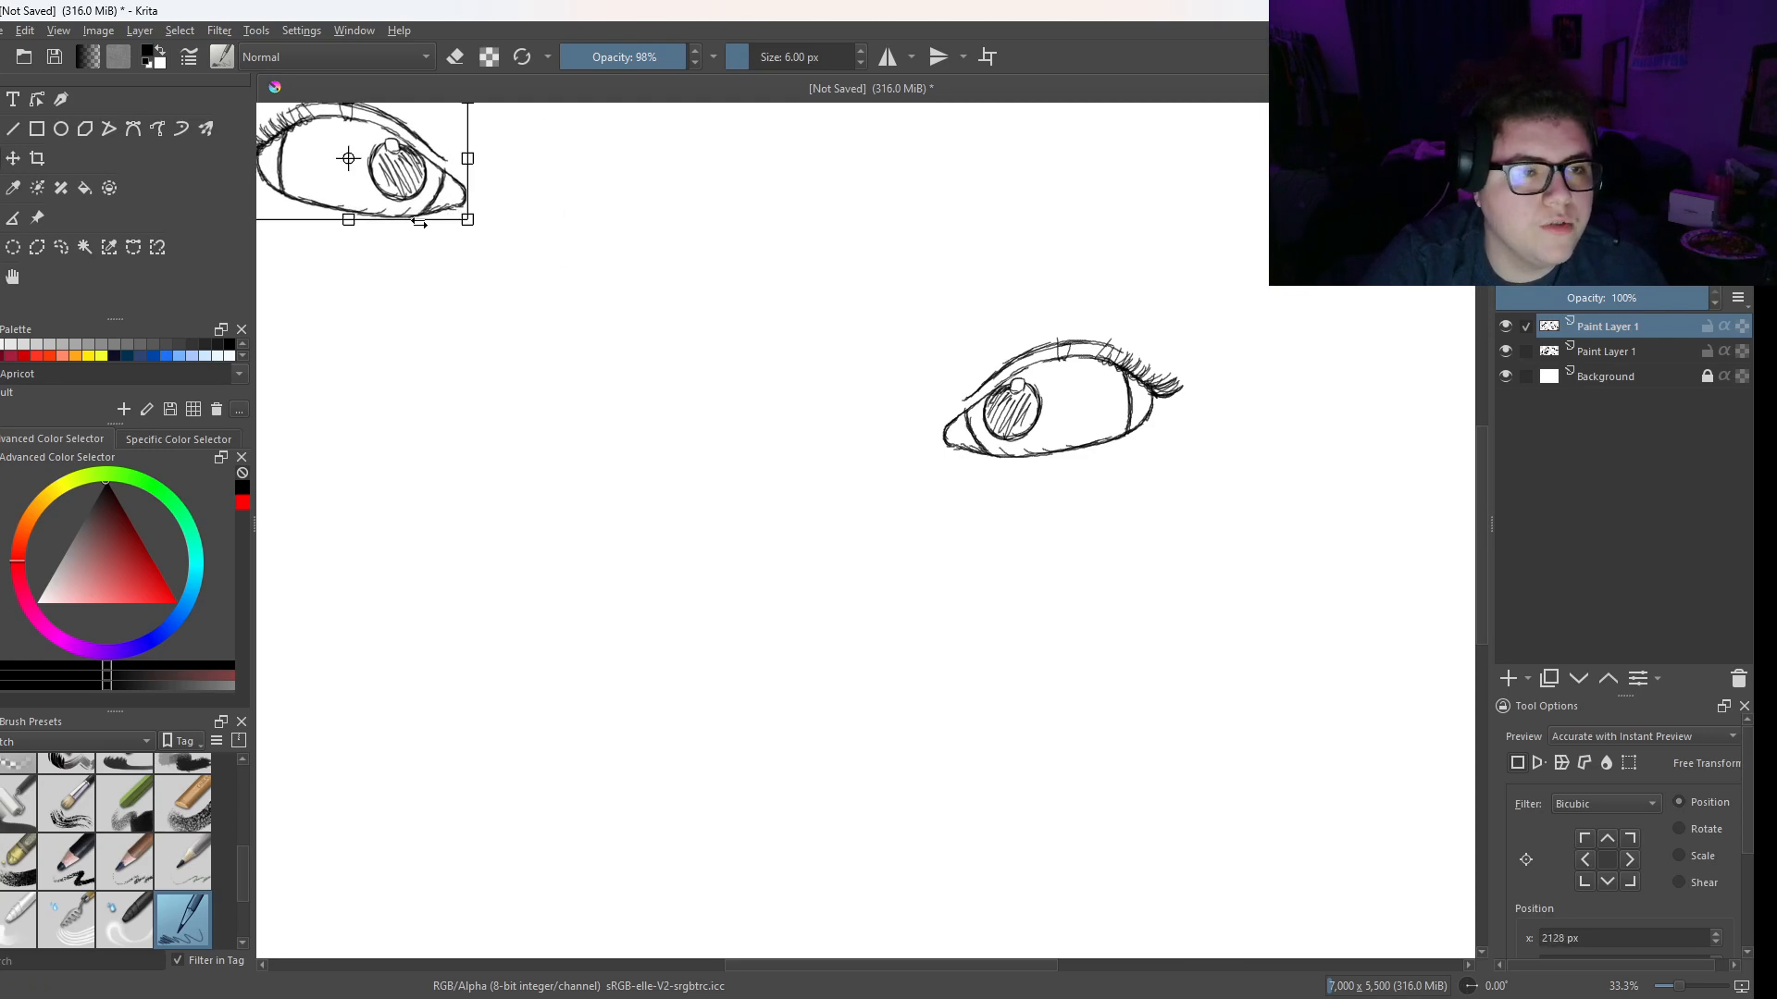
{"action": "key", "text": "b"}
- On a new paint layer, draw vertical guide lines at both ends of the right eye and one eye width to its left
{"action": "key", "text": "ctrl+plus"}
{"action": "left_click_drag", "start_coordinate": [983, 404], "coordinate": [1092, 542]}
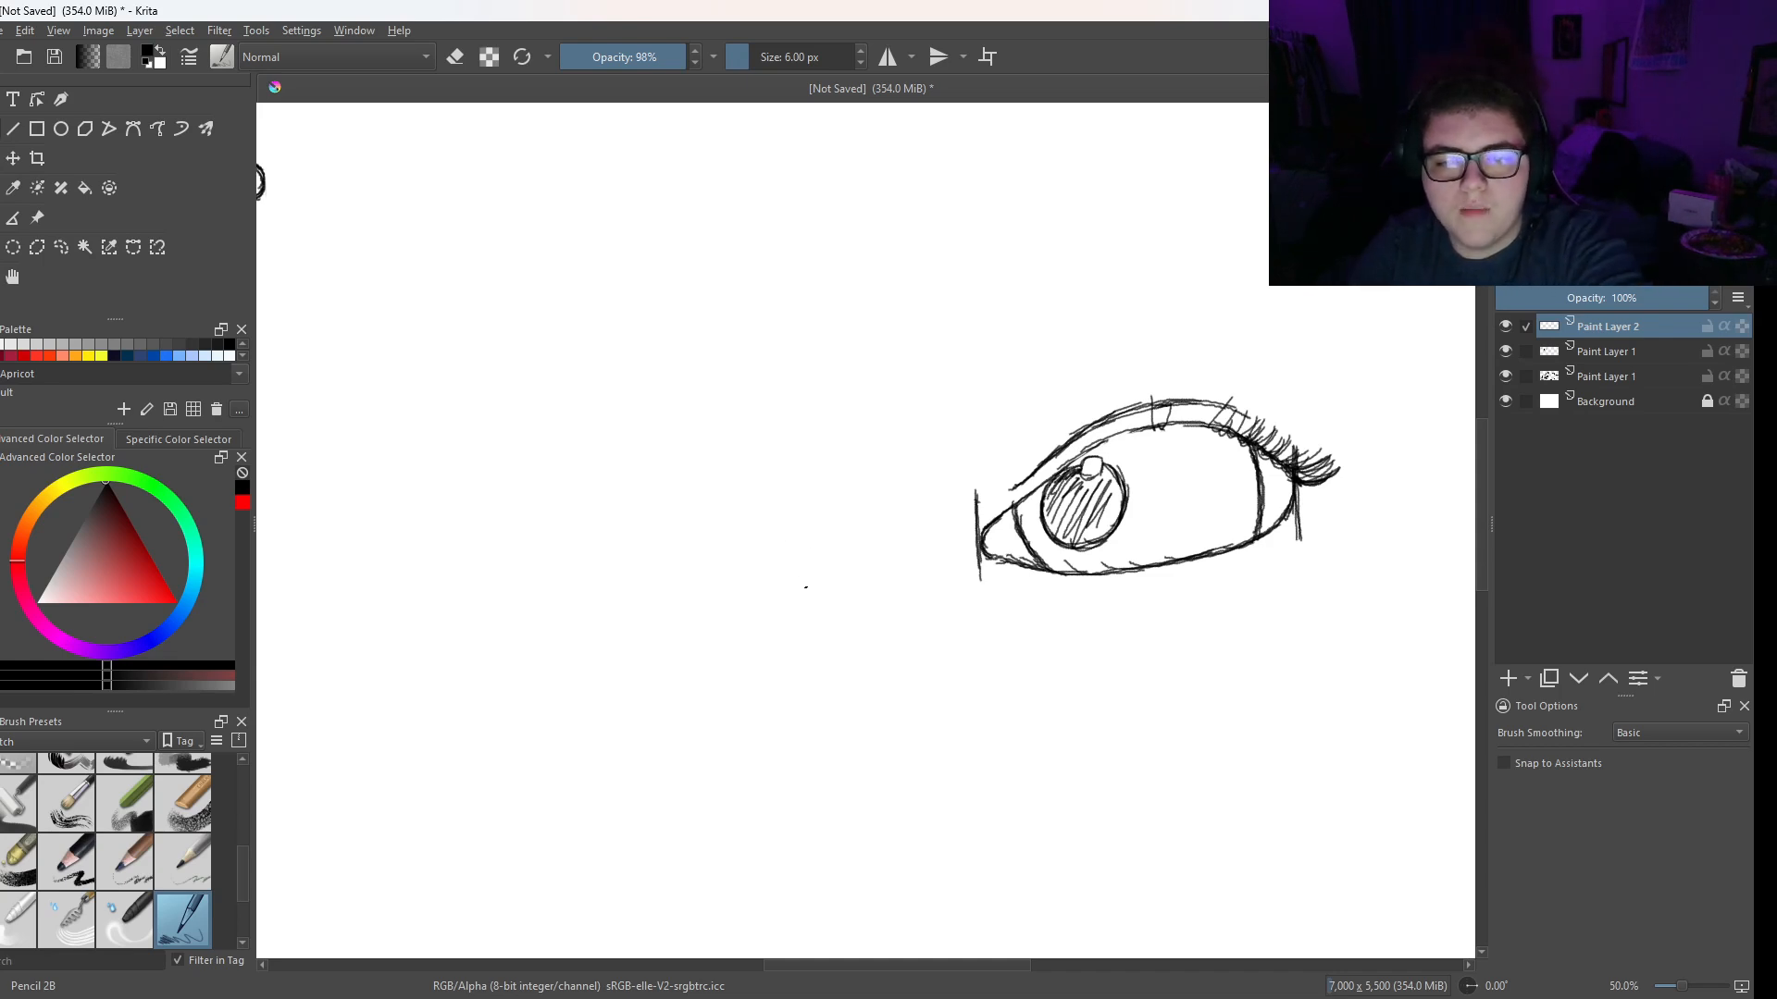
{"action": "mouse_move", "coordinate": [638, 588]}
{"action": "left_mouse_down"}
{"action": "mouse_move", "coordinate": [643, 503]}
{"action": "mouse_move", "coordinate": [647, 615]}
{"action": "left_mouse_up"}
{"action": "mouse_move", "coordinate": [645, 506]}
{"action": "left_mouse_down"}
{"action": "mouse_move", "coordinate": [646, 569]}
{"action": "mouse_move", "coordinate": [876, 562]}
{"action": "left_mouse_up"}
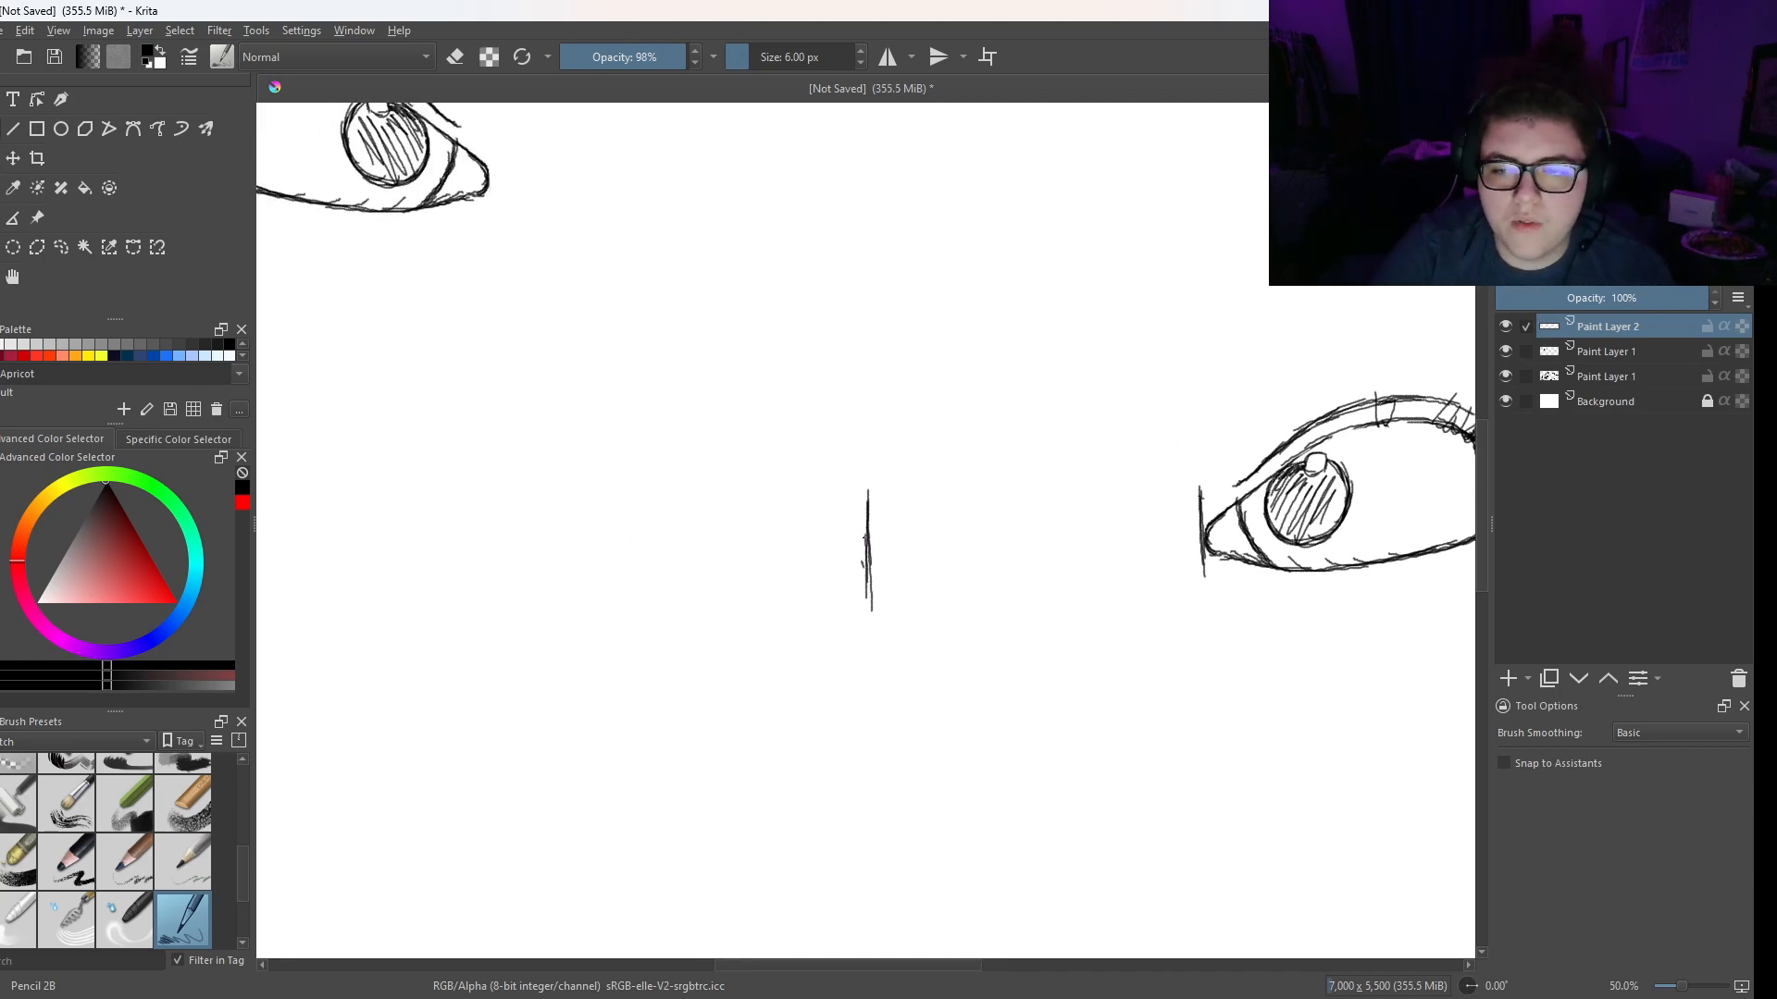
- Sketch the second eye's arched upper lid and inner corner, extending left from the leftmost guide line
{"action": "mouse_move", "coordinate": [816, 486]}
{"action": "left_mouse_down"}
{"action": "mouse_move", "coordinate": [864, 514]}
{"action": "mouse_move", "coordinate": [831, 495]}
{"action": "left_mouse_up"}
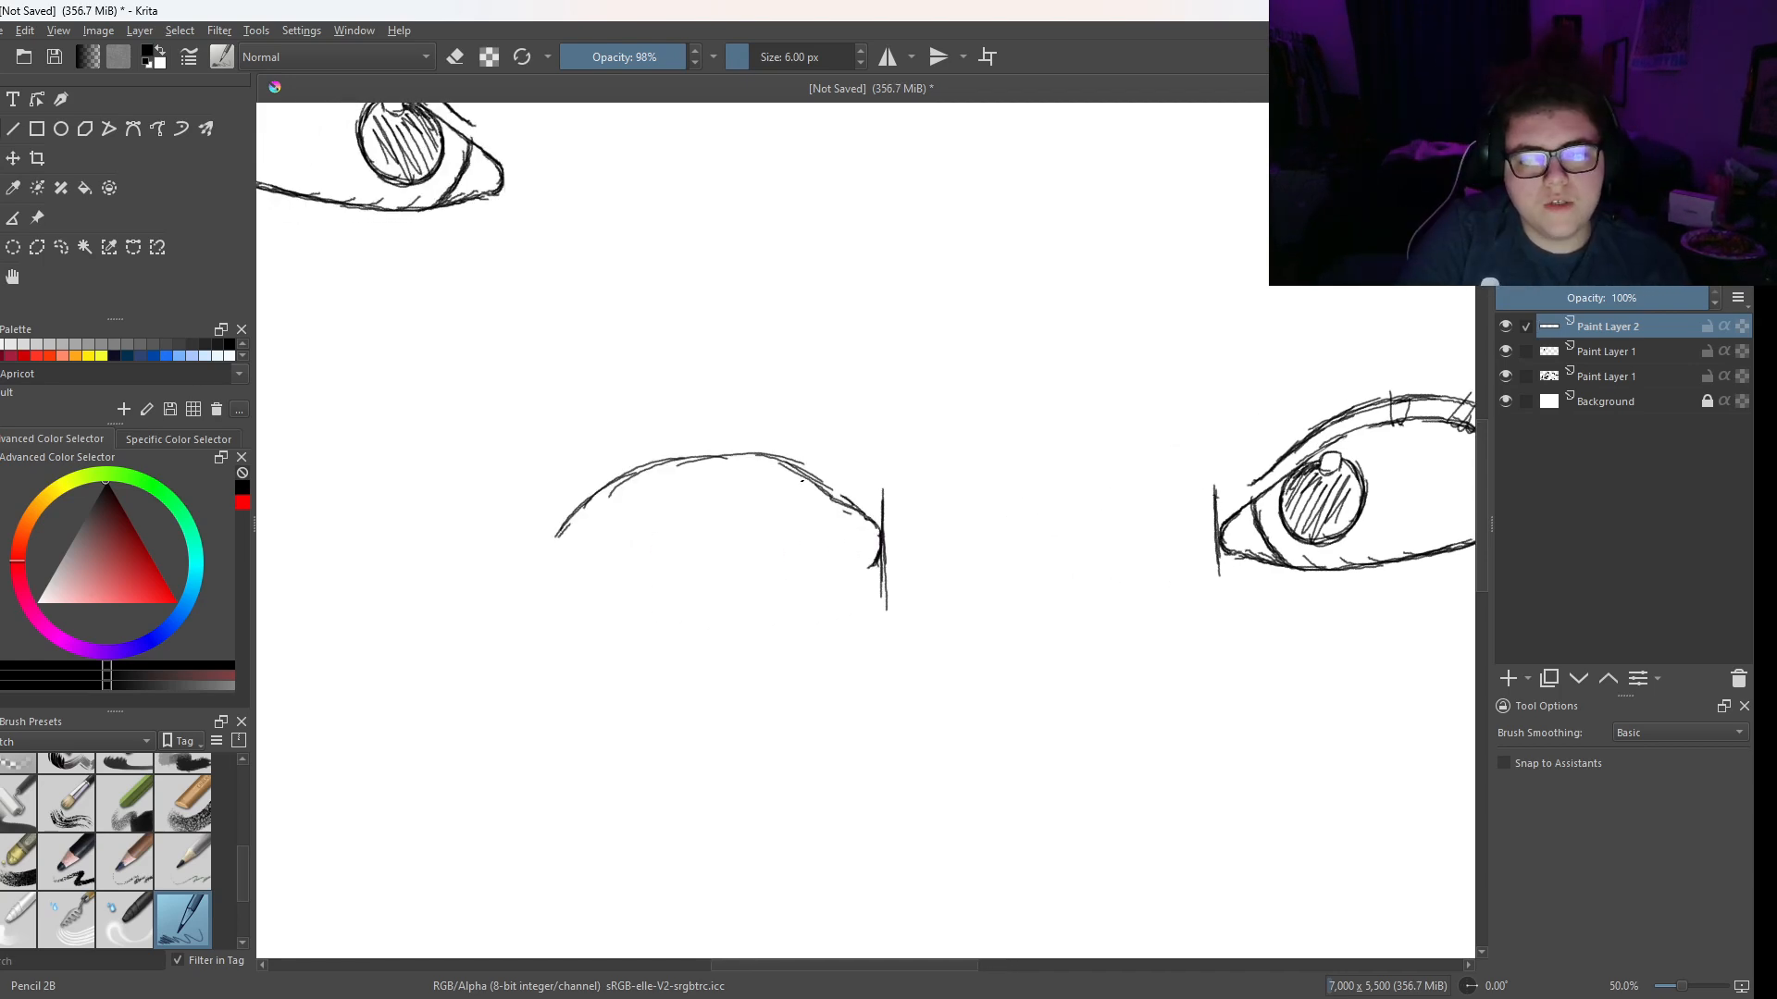
{"action": "mouse_move", "coordinate": [736, 454]}
{"action": "left_mouse_down"}
{"action": "mouse_move", "coordinate": [803, 464]}
{"action": "mouse_move", "coordinate": [845, 504]}
{"action": "left_mouse_up"}
{"action": "mouse_move", "coordinate": [765, 462]}
{"action": "left_mouse_down"}
{"action": "mouse_move", "coordinate": [807, 479]}
{"action": "mouse_move", "coordinate": [765, 457]}
{"action": "left_mouse_up"}
{"action": "left_click_drag", "start_coordinate": [663, 462], "coordinate": [754, 455]}
{"action": "left_click_drag", "start_coordinate": [609, 480], "coordinate": [663, 460]}
{"action": "left_click_drag", "start_coordinate": [665, 462], "coordinate": [602, 483]}
{"action": "right_click", "coordinate": [654, 476]}
{"action": "left_click", "coordinate": [710, 357]}
{"action": "right_click", "coordinate": [583, 397]}
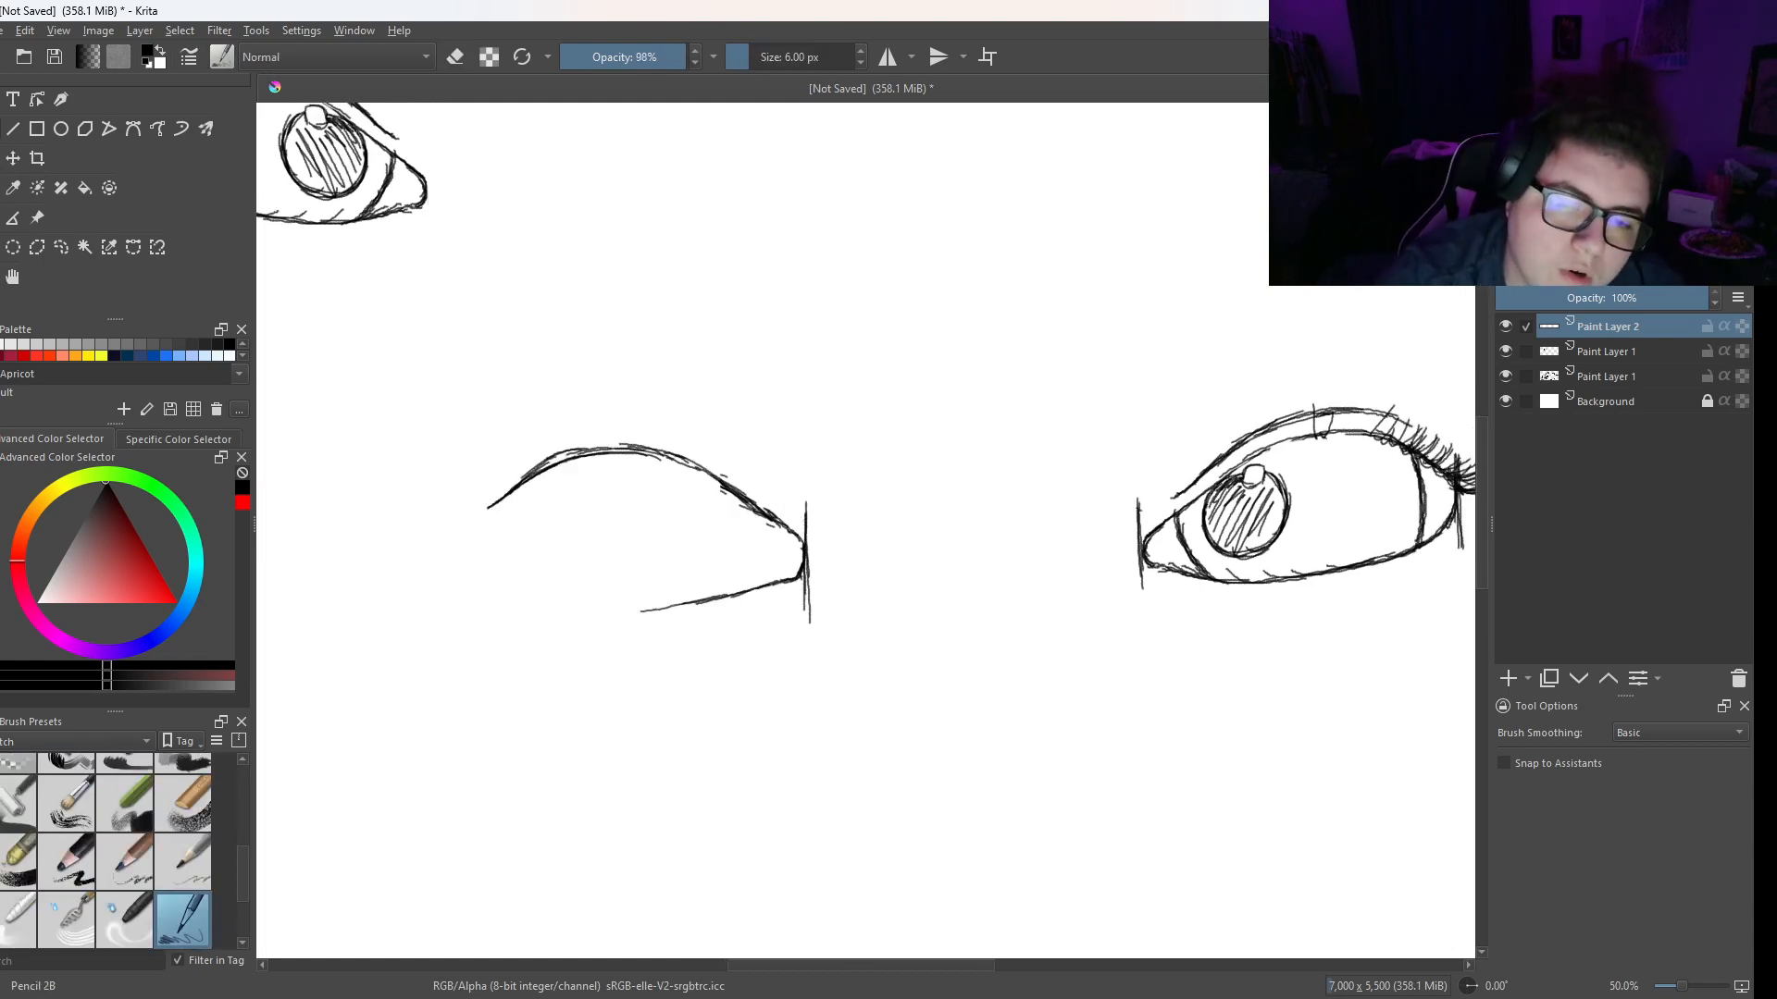
- Complete the second eye's outline with a curved lower lid running from the inner corner to the outer corner
{"action": "left_click_drag", "start_coordinate": [672, 606], "coordinate": [638, 610]}
{"action": "left_click_drag", "start_coordinate": [677, 607], "coordinate": [595, 597]}
{"action": "mouse_move", "coordinate": [622, 602]}
{"action": "left_mouse_down"}
{"action": "mouse_move", "coordinate": [539, 569]}
{"action": "mouse_move", "coordinate": [509, 502]}
{"action": "mouse_move", "coordinate": [514, 553]}
{"action": "mouse_move", "coordinate": [555, 581]}
{"action": "mouse_move", "coordinate": [727, 591]}
{"action": "left_mouse_up"}
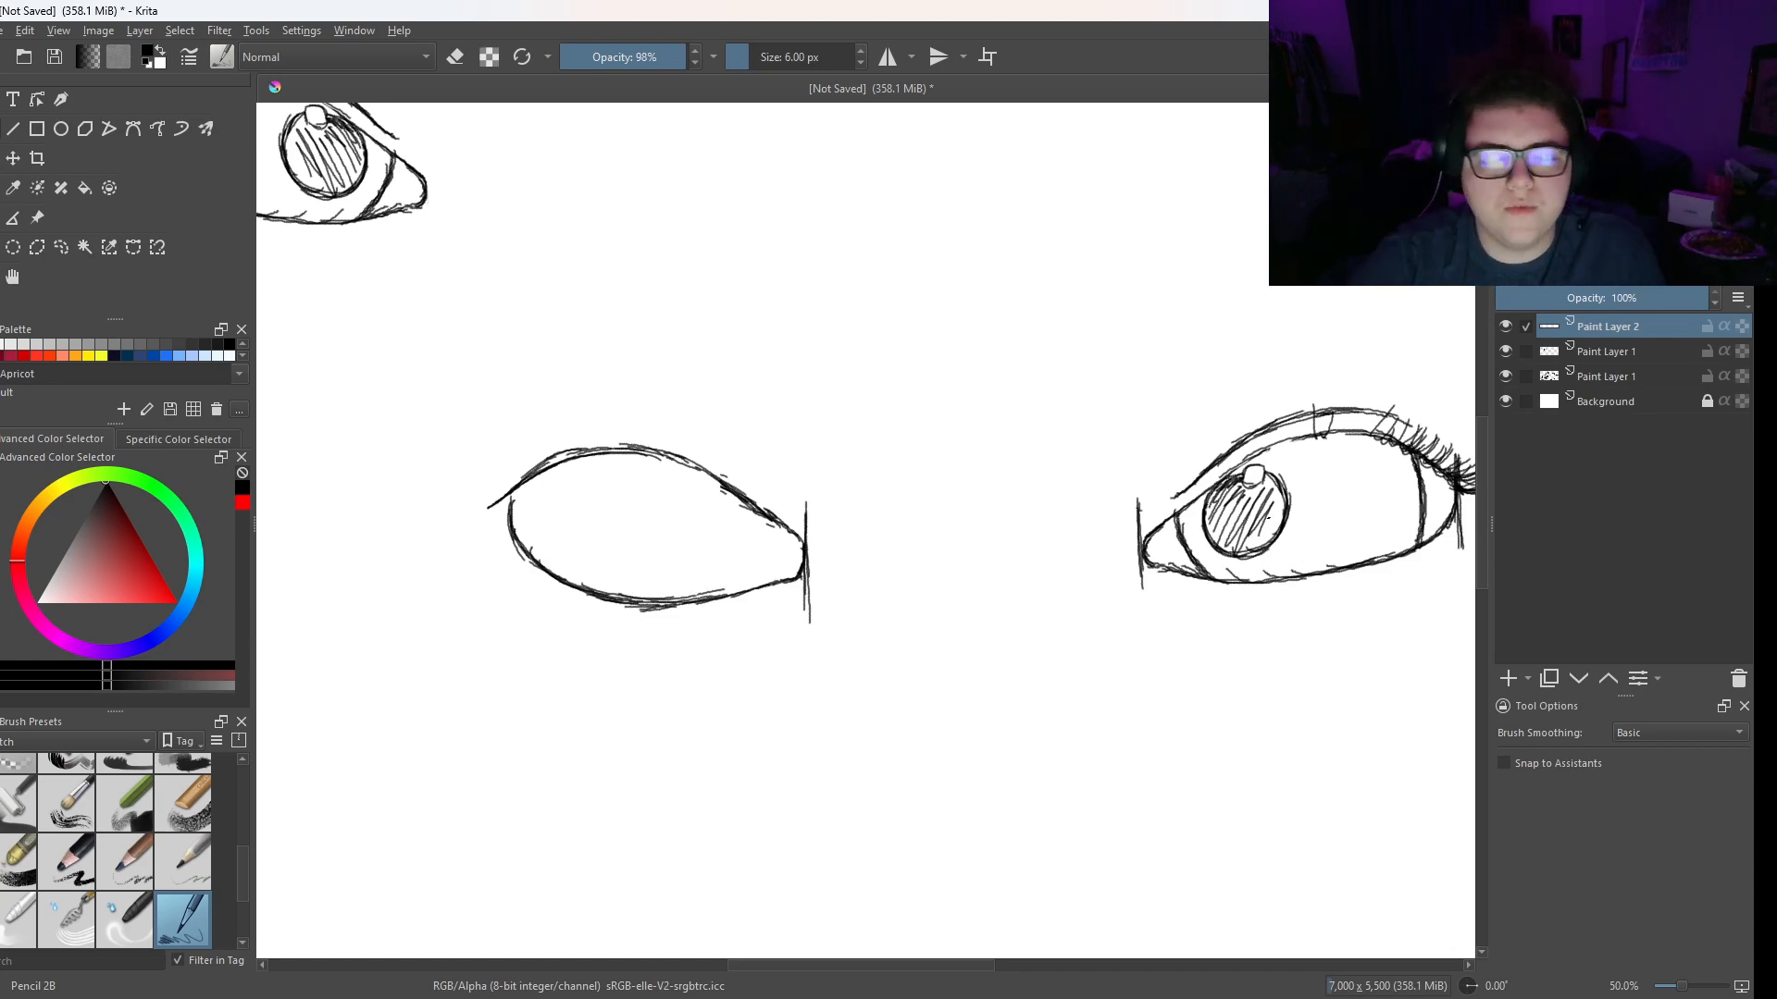
- Add corner curves, a hatched iris with a highlight, eyelashes and an upper lid crease to the second eye
{"action": "left_click_drag", "start_coordinate": [554, 466], "coordinate": [544, 581]}
{"action": "left_click_drag", "start_coordinate": [696, 489], "coordinate": [732, 515]}
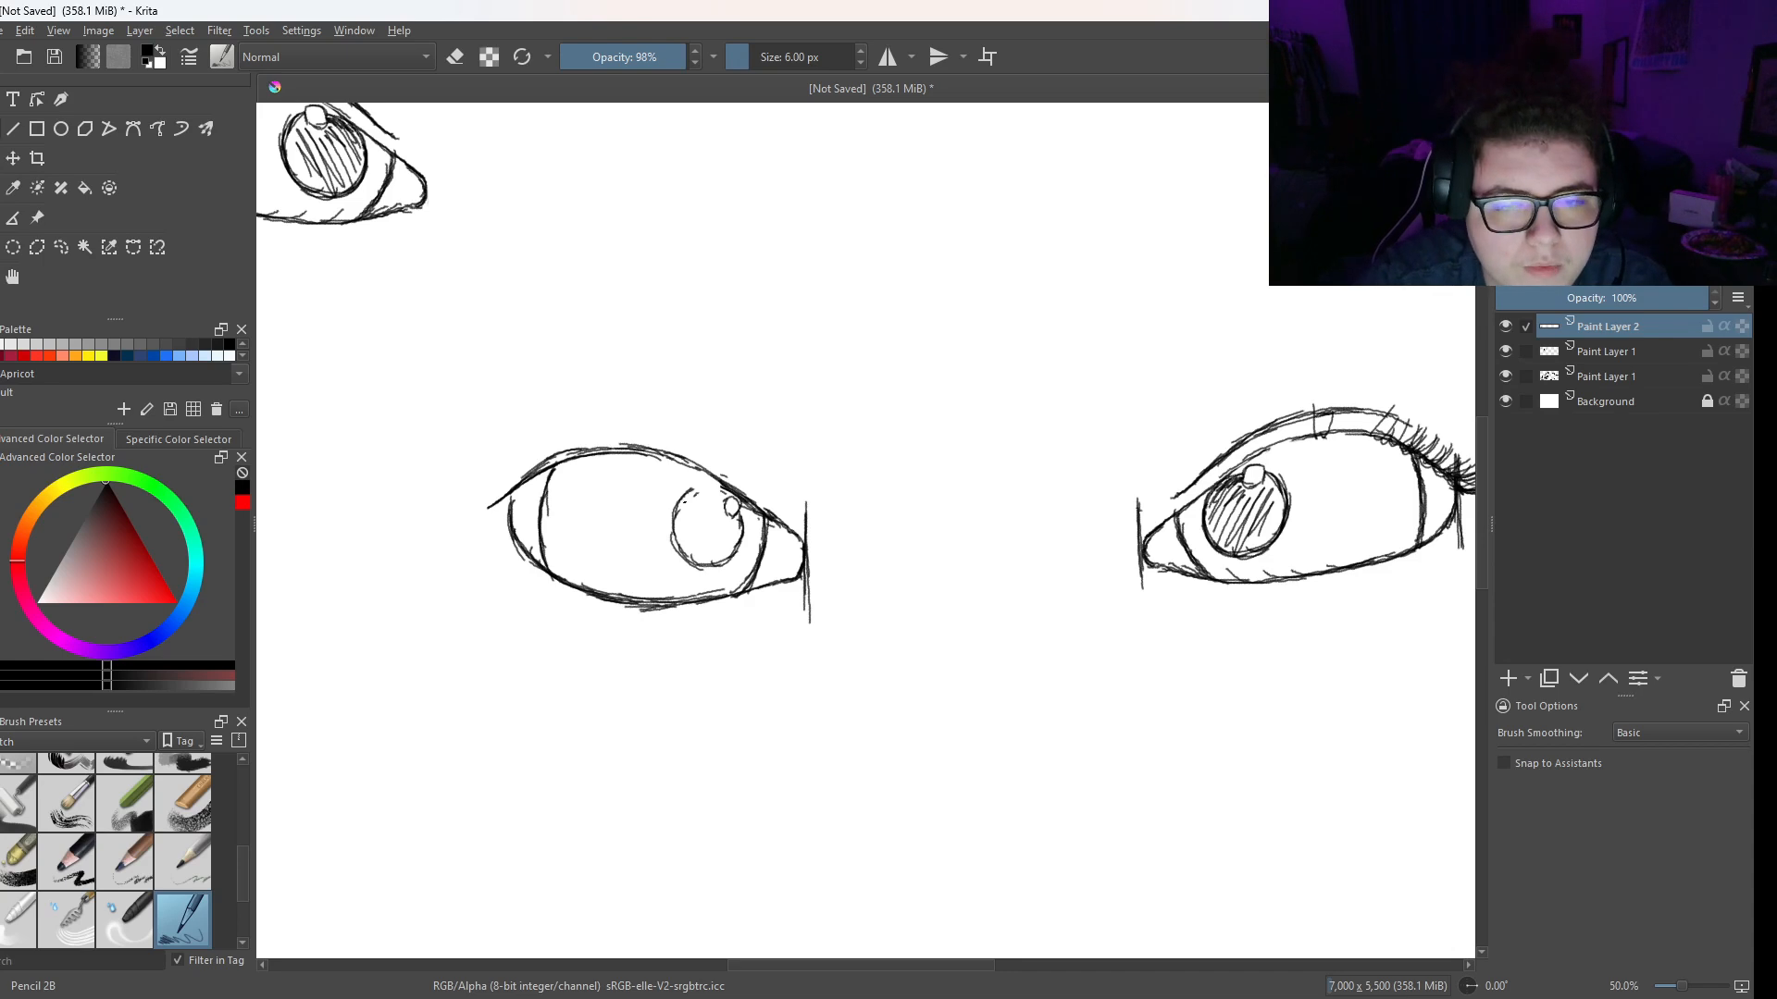
{"action": "mouse_move", "coordinate": [683, 498]}
{"action": "left_mouse_down"}
{"action": "mouse_move", "coordinate": [724, 492]}
{"action": "mouse_move", "coordinate": [683, 561]}
{"action": "mouse_move", "coordinate": [736, 546]}
{"action": "mouse_move", "coordinate": [699, 572]}
{"action": "mouse_move", "coordinate": [738, 523]}
{"action": "left_mouse_up"}
{"action": "left_click_drag", "start_coordinate": [690, 561], "coordinate": [728, 518]}
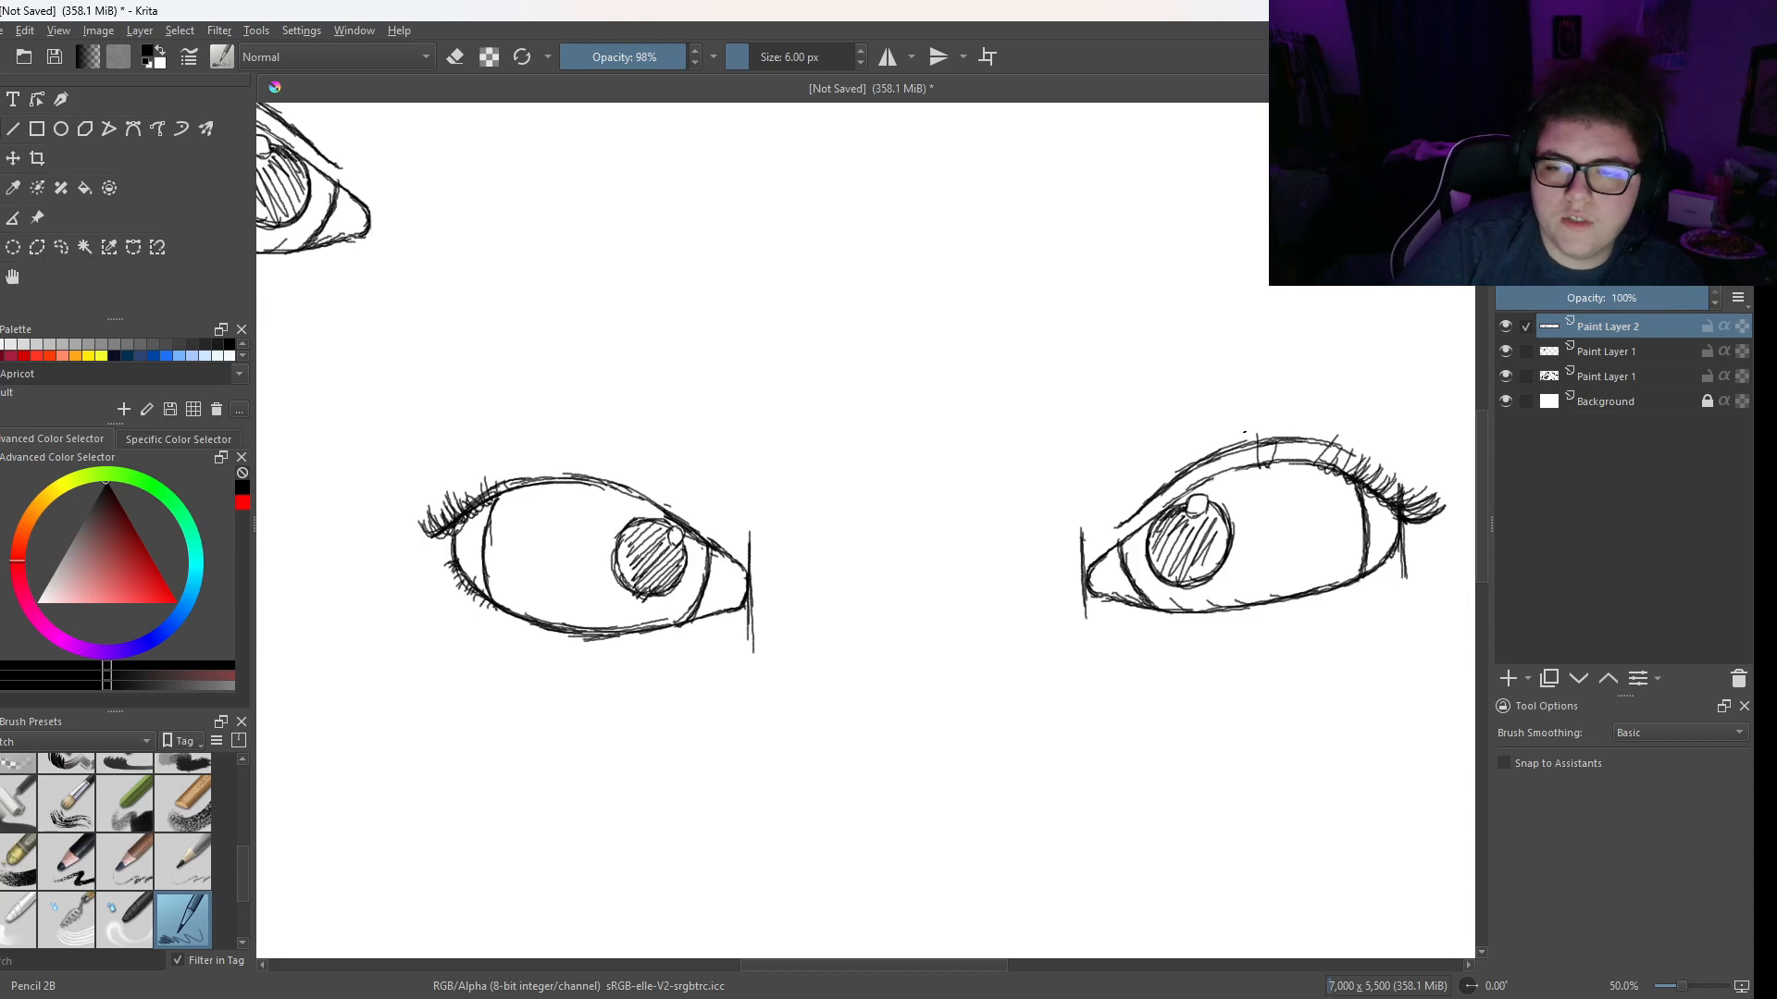
{"action": "mouse_move", "coordinate": [505, 473]}
{"action": "left_mouse_down"}
{"action": "mouse_move", "coordinate": [608, 462]}
{"action": "mouse_move", "coordinate": [658, 489]}
{"action": "left_mouse_up"}
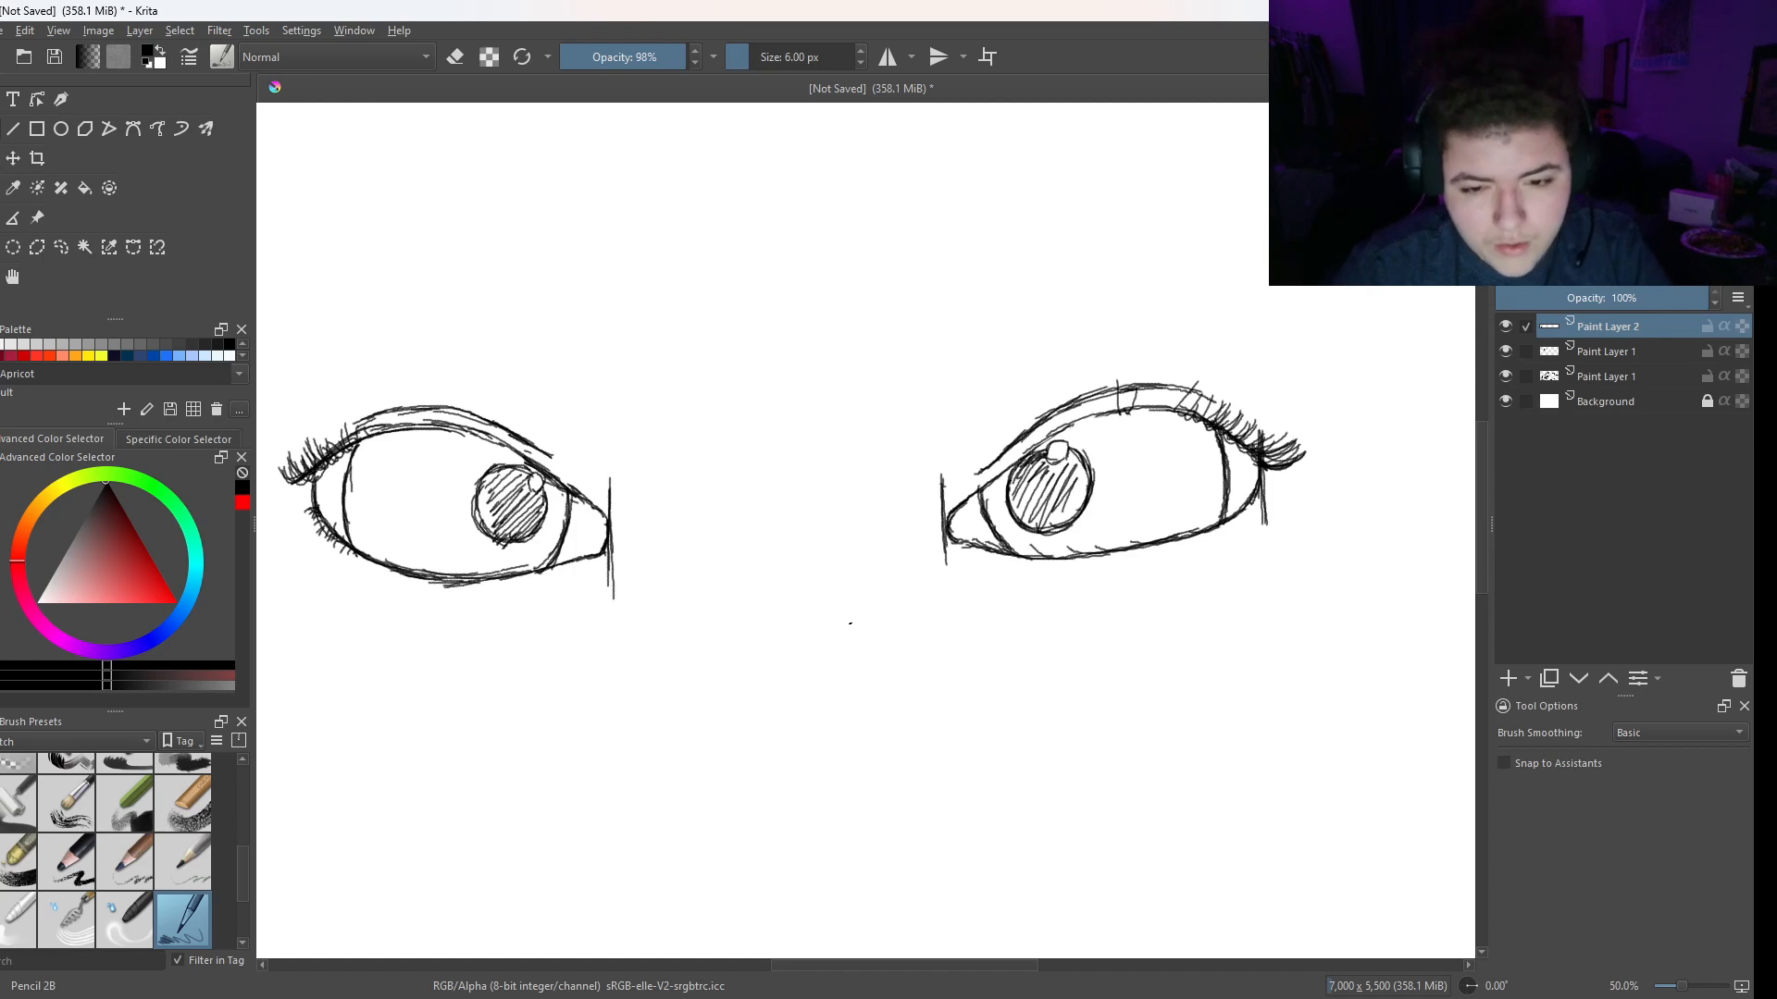
- Sketch both sides of the nose as long, slightly curved vertical strokes running down between the two eyes
{"action": "key", "text": "minus"}
{"action": "left_click_drag", "start_coordinate": [785, 677], "coordinate": [811, 484]}
{"action": "key", "text": "minus"}
{"action": "key", "text": "minus"}
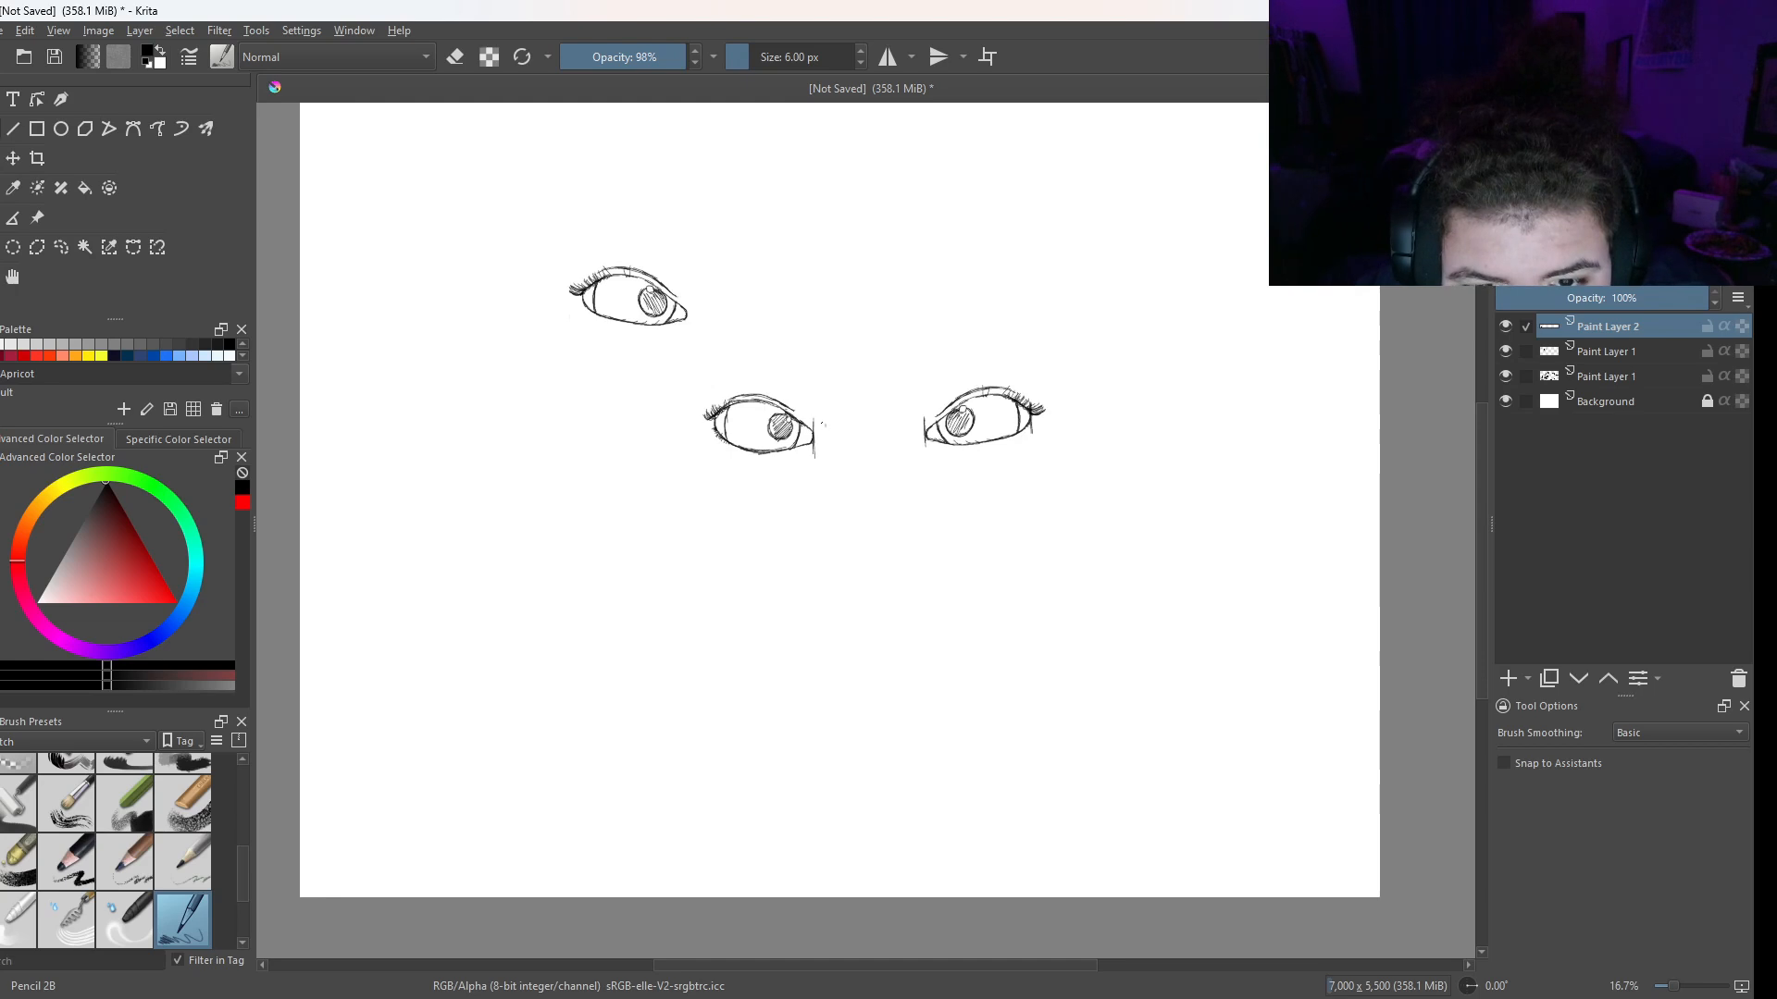
{"action": "left_click_drag", "start_coordinate": [828, 417], "coordinate": [820, 558]}
{"action": "left_click_drag", "start_coordinate": [826, 486], "coordinate": [820, 555]}
{"action": "left_click_drag", "start_coordinate": [829, 426], "coordinate": [825, 530]}
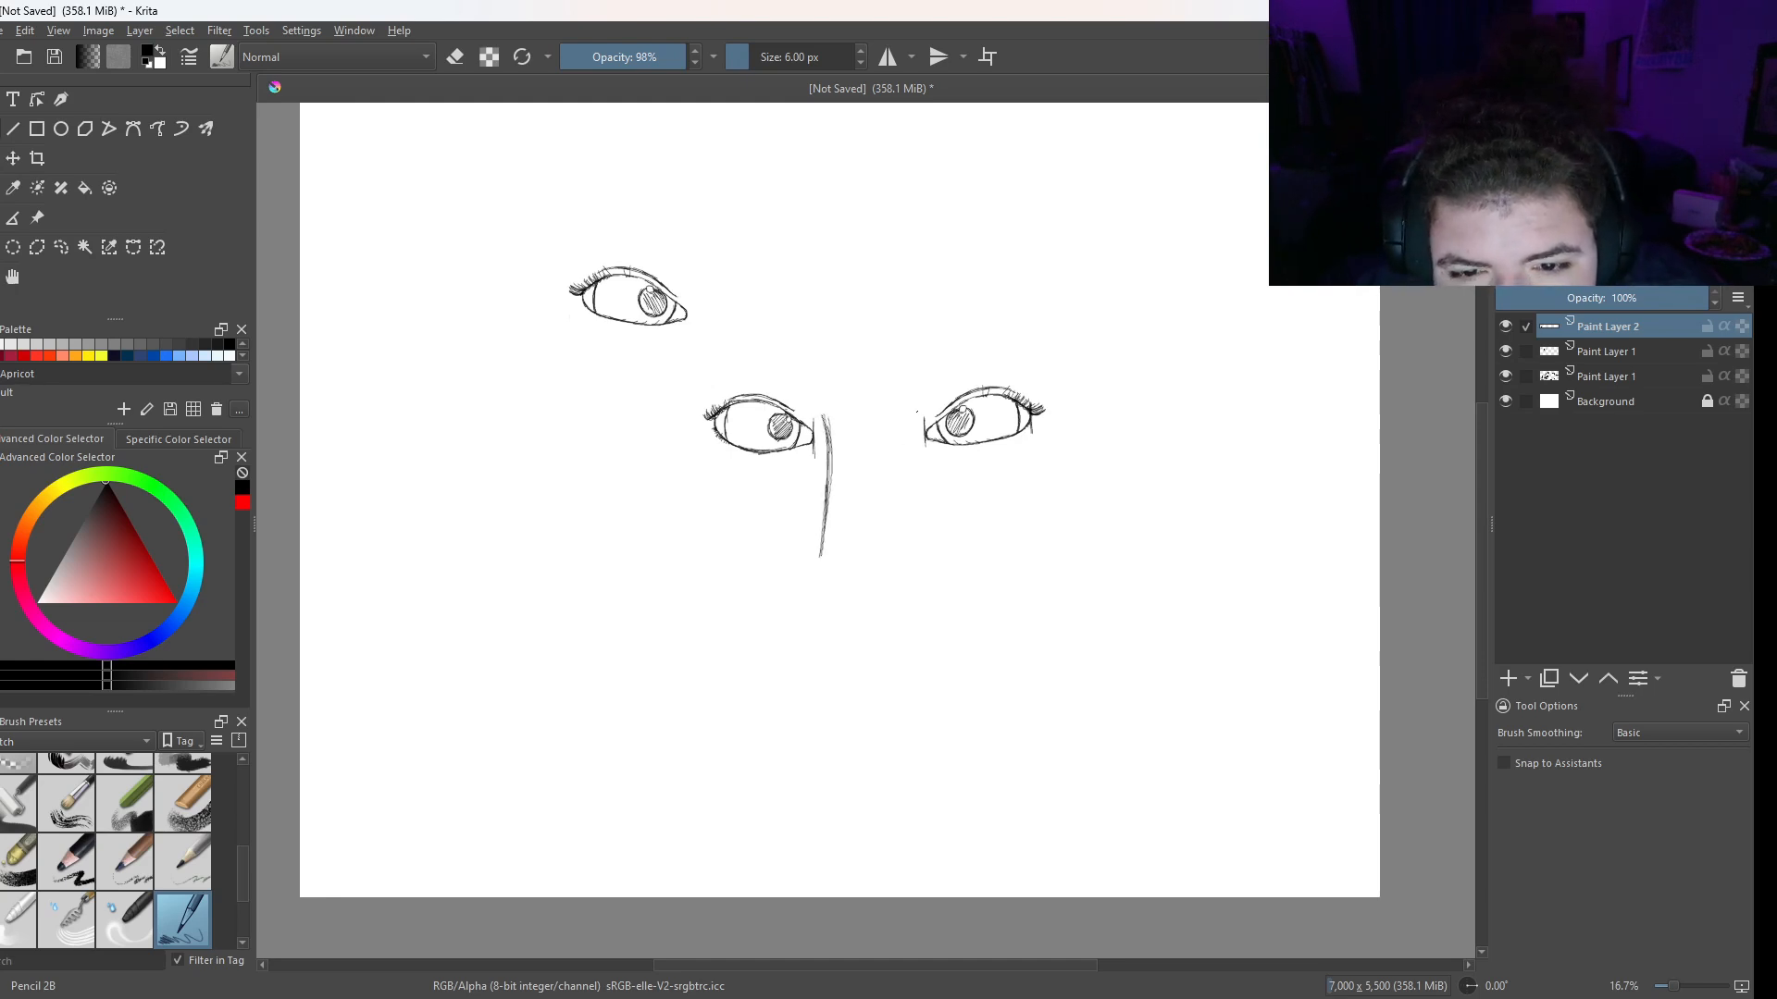
{"action": "left_click_drag", "start_coordinate": [912, 406], "coordinate": [921, 555]}
{"action": "mouse_move", "coordinate": [906, 463]}
{"action": "left_mouse_down"}
{"action": "mouse_move", "coordinate": [928, 559]}
{"action": "mouse_move", "coordinate": [915, 528]}
{"action": "left_mouse_up"}
{"action": "left_click_drag", "start_coordinate": [906, 428], "coordinate": [904, 475]}
{"action": "left_click_drag", "start_coordinate": [835, 425], "coordinate": [831, 514]}
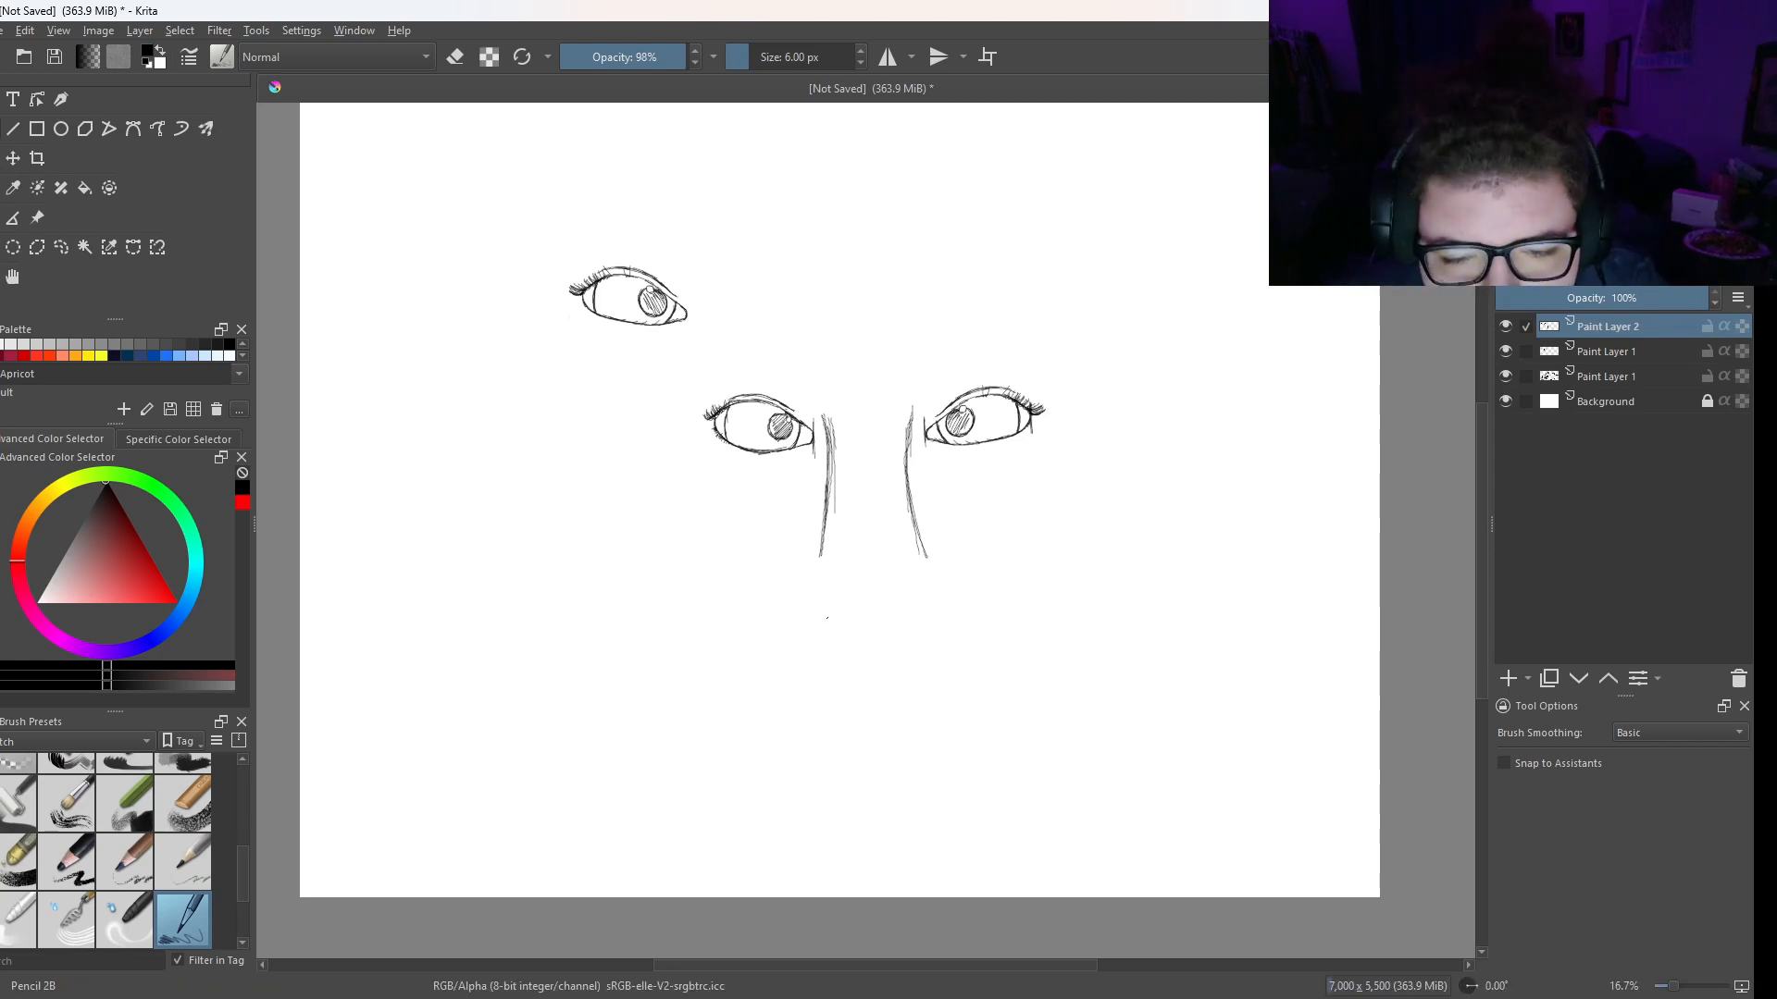
- Sketch the nose's rounded tip as a U-shaped curve below the bridge lines, with a curved nostril wing on each side
{"action": "mouse_move", "coordinate": [813, 583]}
{"action": "left_mouse_down"}
{"action": "mouse_move", "coordinate": [822, 628]}
{"action": "mouse_move", "coordinate": [861, 651]}
{"action": "mouse_move", "coordinate": [914, 630]}
{"action": "mouse_move", "coordinate": [928, 580]}
{"action": "mouse_move", "coordinate": [888, 647]}
{"action": "left_mouse_up"}
{"action": "mouse_move", "coordinate": [813, 597]}
{"action": "left_mouse_down"}
{"action": "mouse_move", "coordinate": [882, 652]}
{"action": "mouse_move", "coordinate": [914, 634]}
{"action": "mouse_move", "coordinate": [930, 577]}
{"action": "left_mouse_up"}
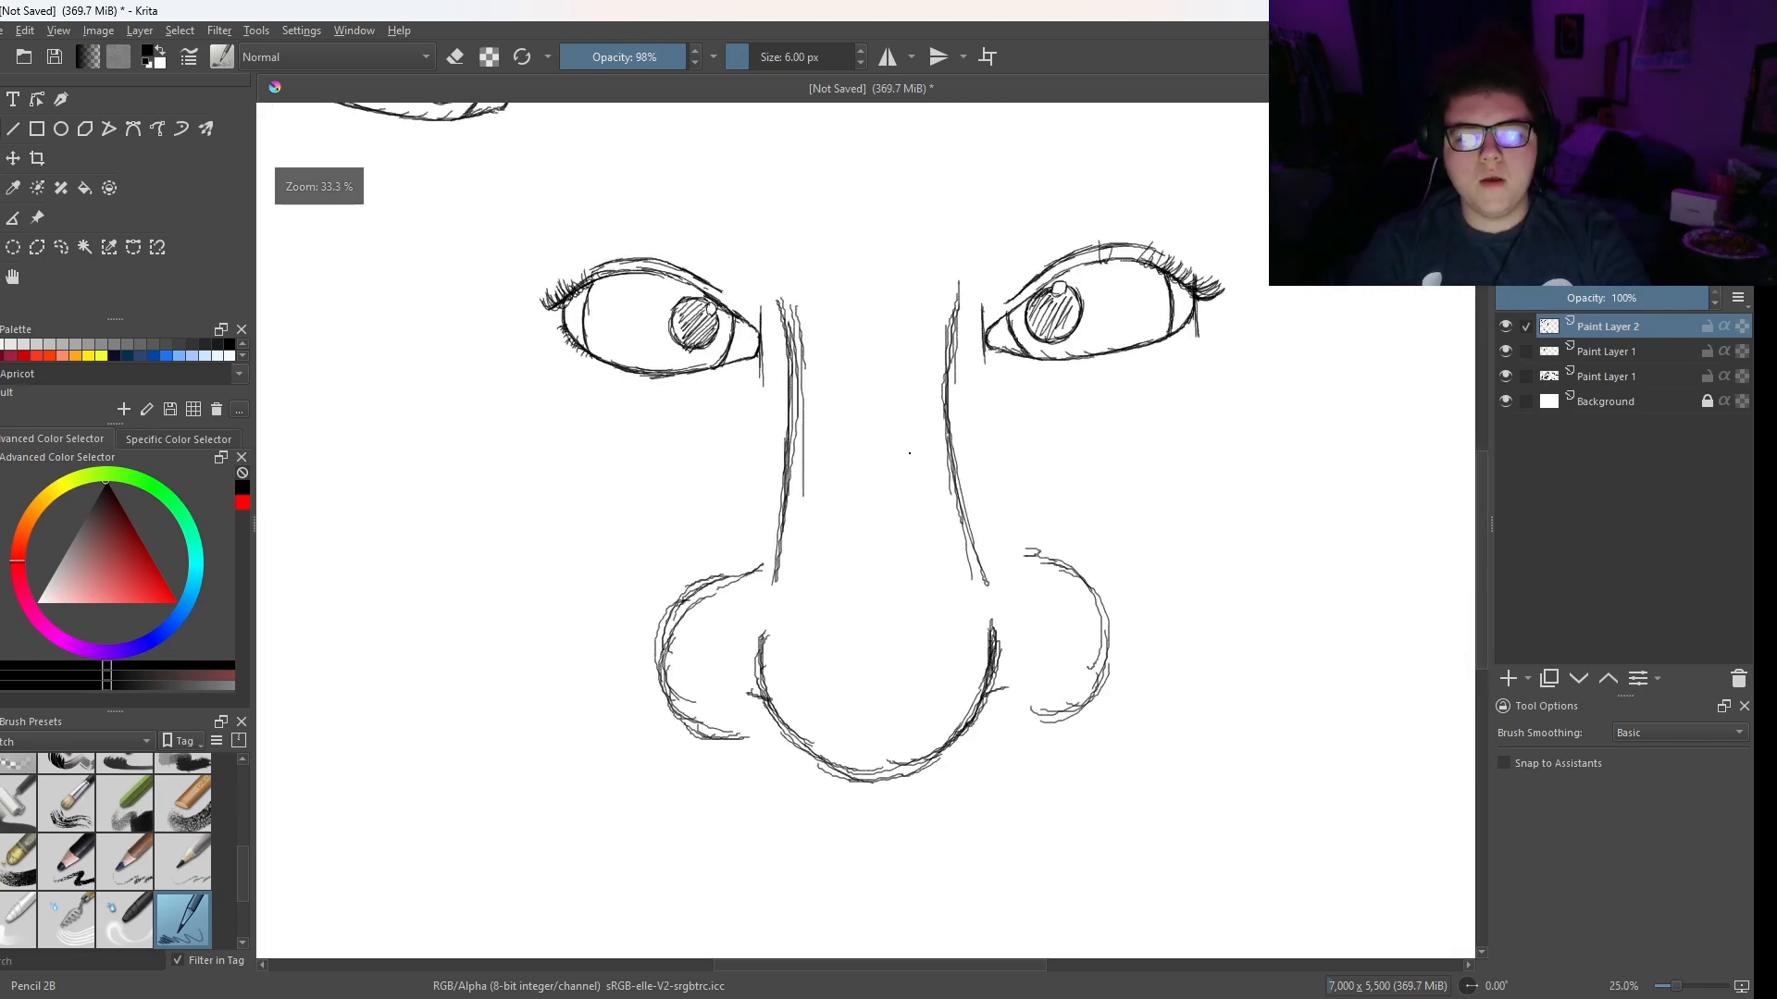
{"action": "scroll", "coordinate": [759, 463], "scroll_direction": "up", "scroll_amount": 2}
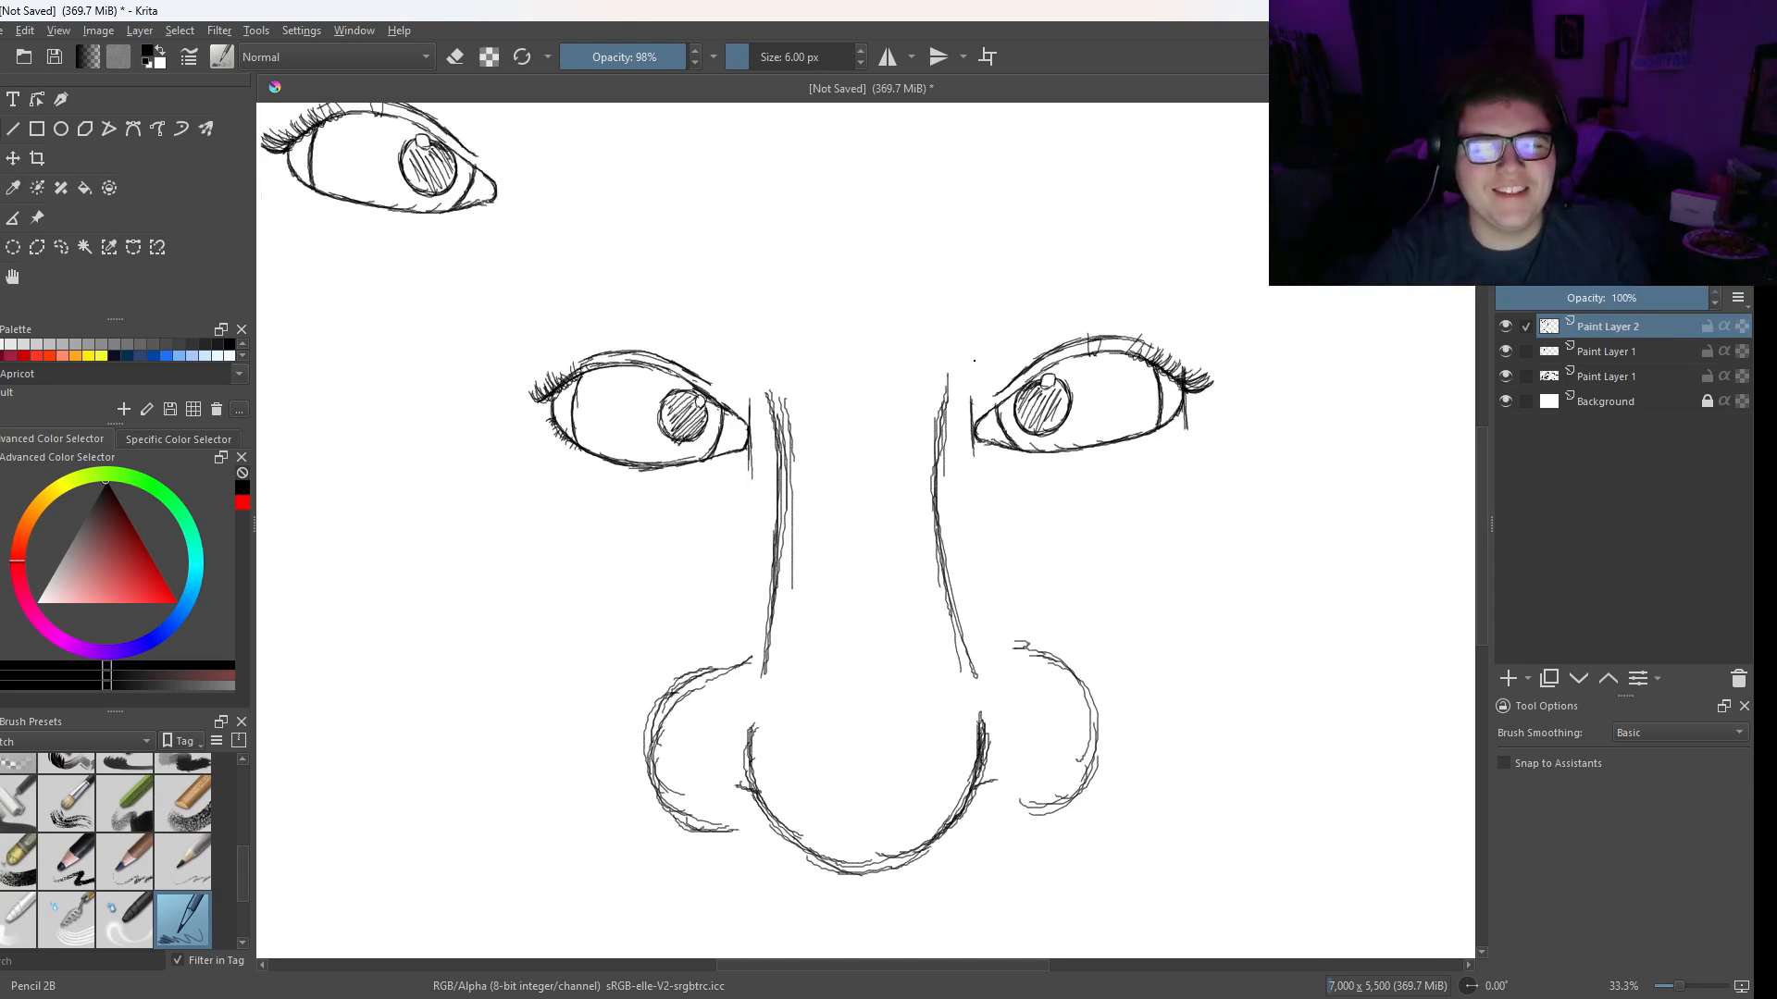
{"action": "left_click_drag", "start_coordinate": [892, 448], "coordinate": [810, 532]}
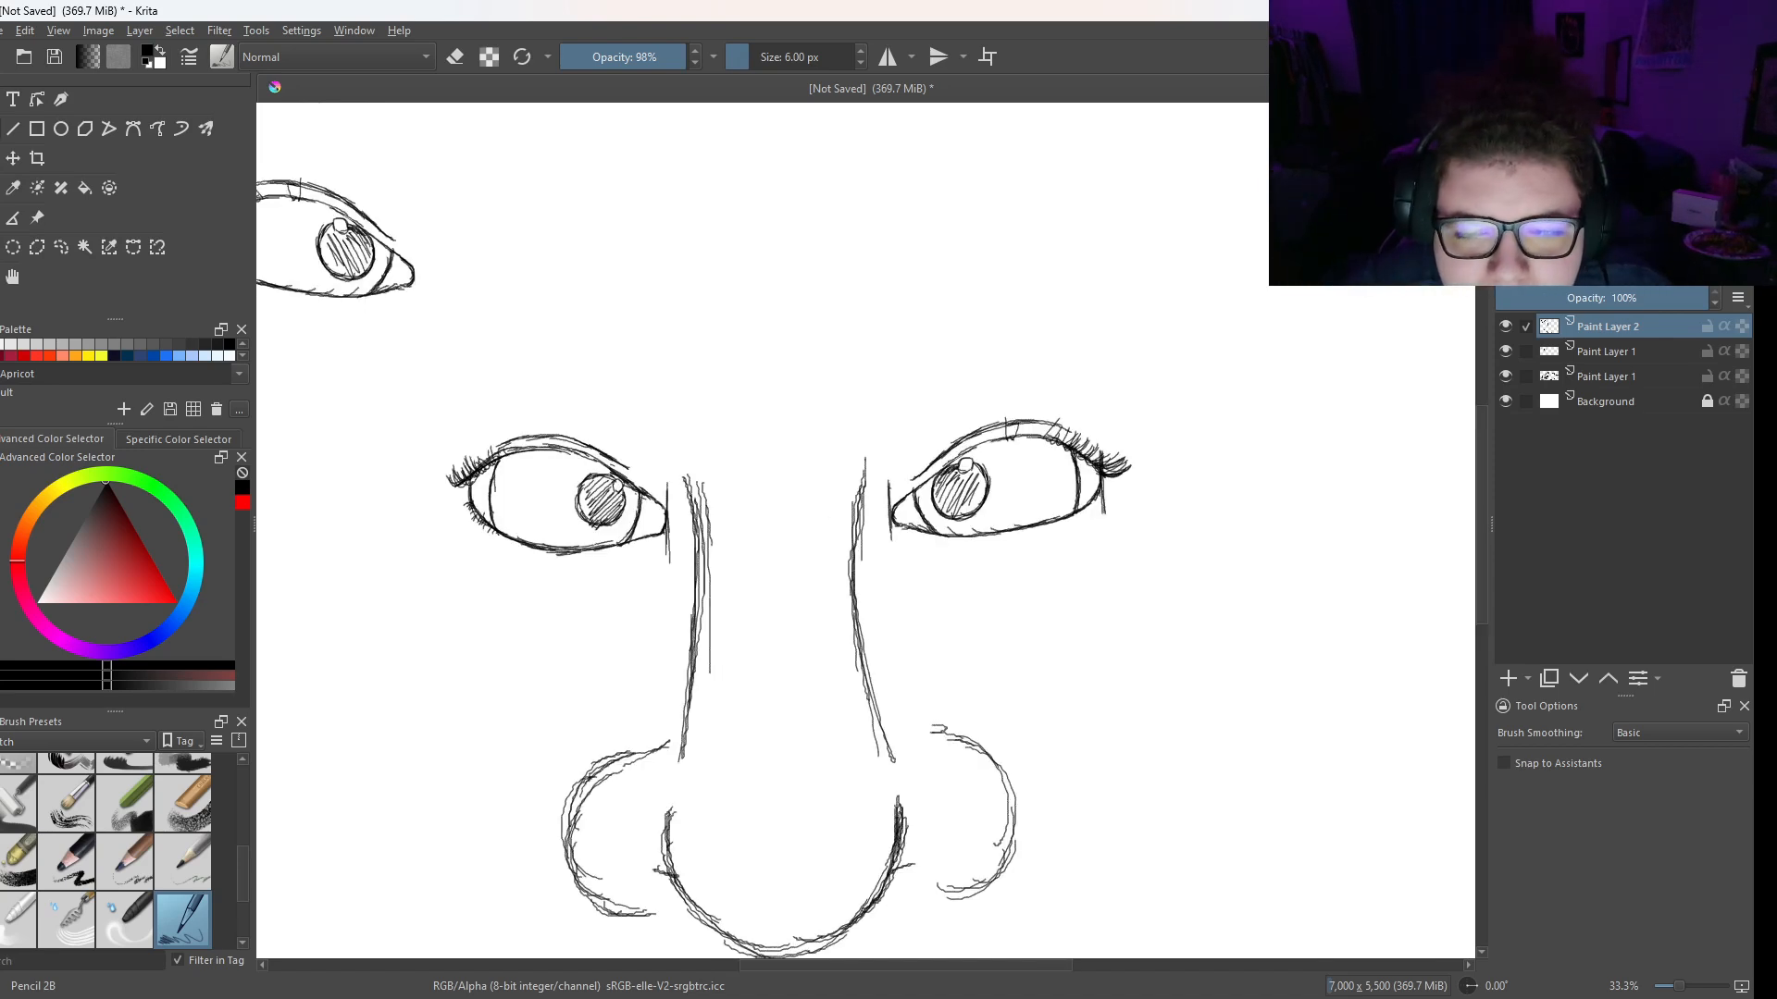
- Sketch a small angular eye with a straight upper lid, hatched iris and highlight in the empty area above and right of the face's right-hand eye
{"action": "mouse_move", "coordinate": [1150, 254]}
{"action": "left_mouse_down"}
{"action": "mouse_move", "coordinate": [966, 415]}
{"action": "mouse_move", "coordinate": [972, 357]}
{"action": "mouse_move", "coordinate": [953, 379]}
{"action": "mouse_move", "coordinate": [1072, 341]}
{"action": "mouse_move", "coordinate": [969, 361]}
{"action": "mouse_move", "coordinate": [930, 392]}
{"action": "left_mouse_up"}
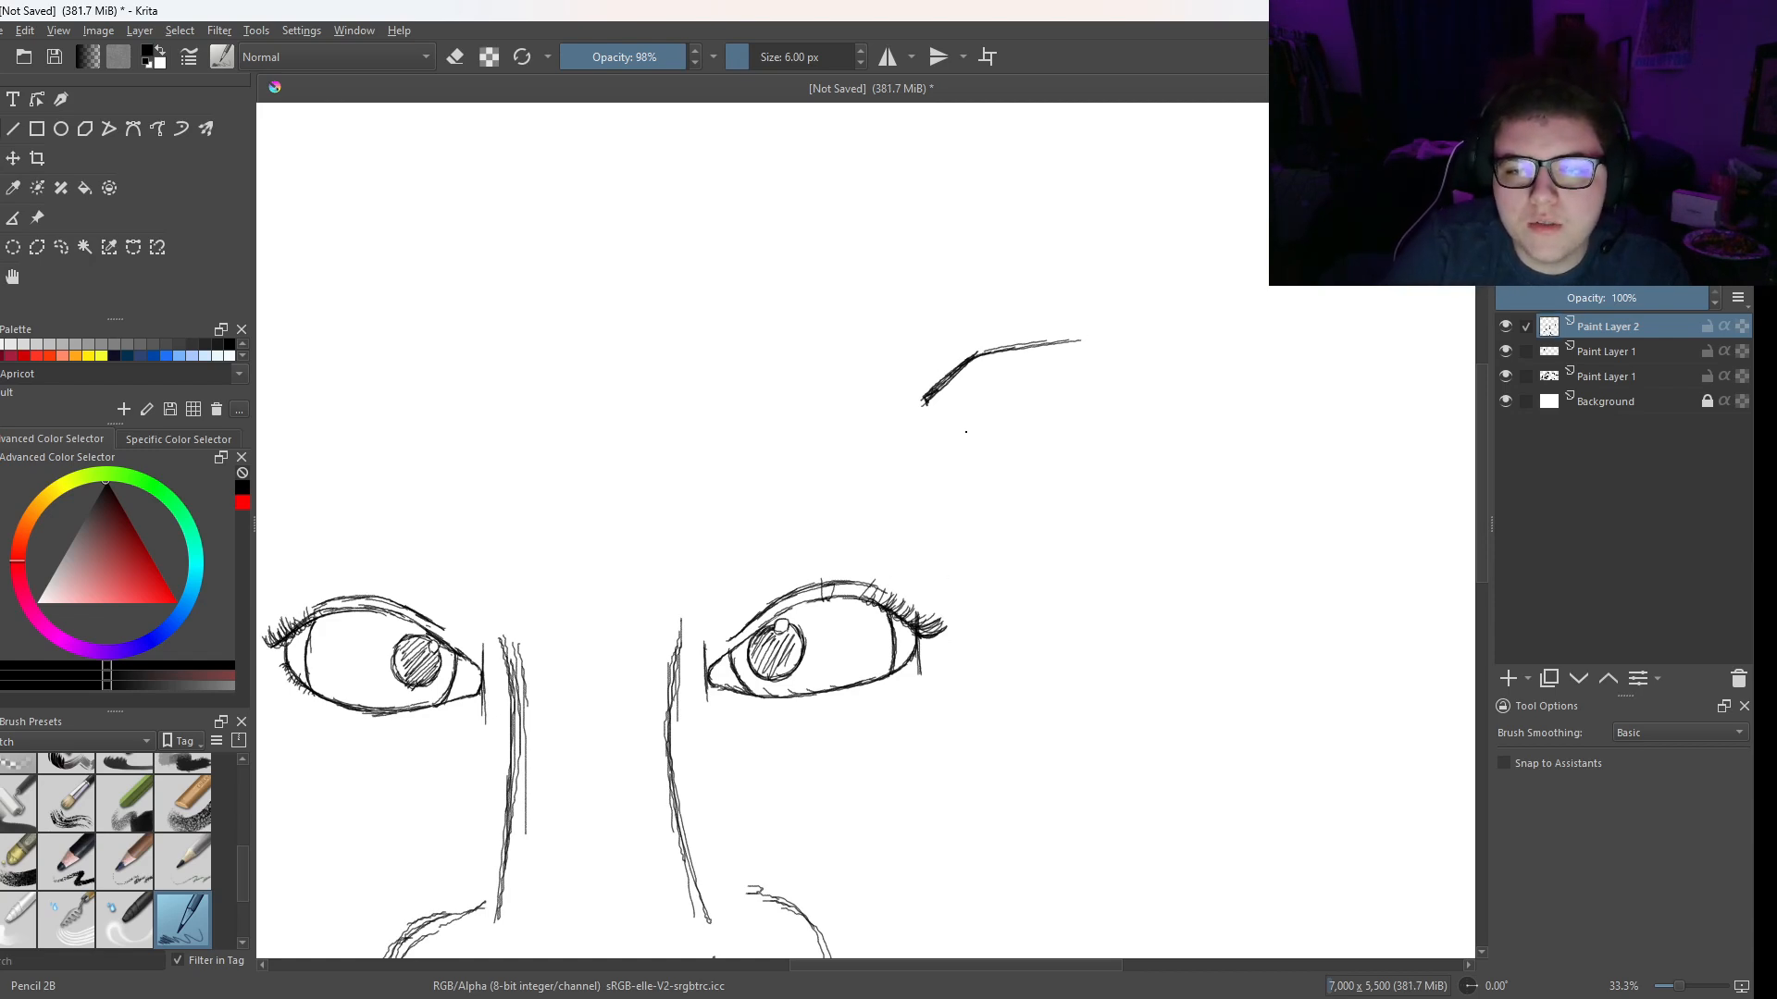
{"action": "mouse_move", "coordinate": [992, 427]}
{"action": "left_mouse_down"}
{"action": "mouse_move", "coordinate": [1064, 412]}
{"action": "mouse_move", "coordinate": [1071, 377]}
{"action": "mouse_move", "coordinate": [1064, 400]}
{"action": "left_mouse_up"}
{"action": "left_click_drag", "start_coordinate": [1047, 412], "coordinate": [1021, 420]}
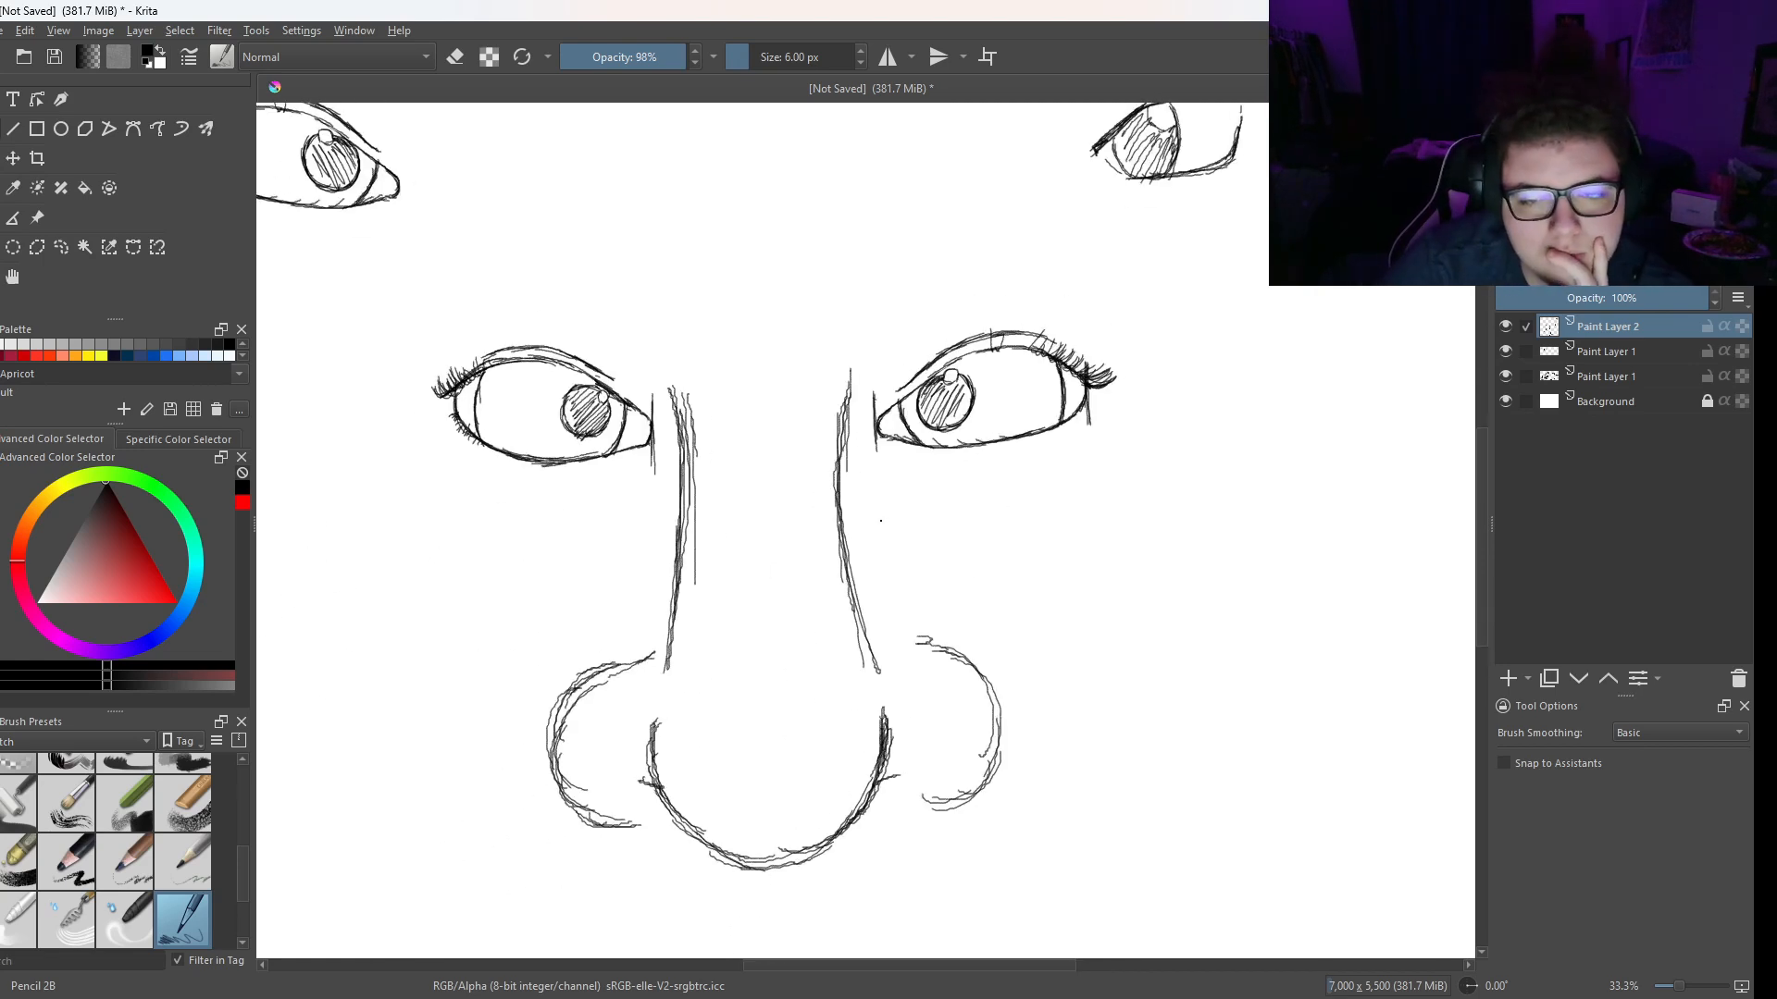
- Erase the whole nose sketch between and below the two eyes with the Eraser Small brush
{"action": "right_click", "coordinate": [904, 442]}
{"action": "left_click", "coordinate": [898, 333]}
{"action": "right_click", "coordinate": [853, 387]}
{"action": "left_click", "coordinate": [924, 293]}
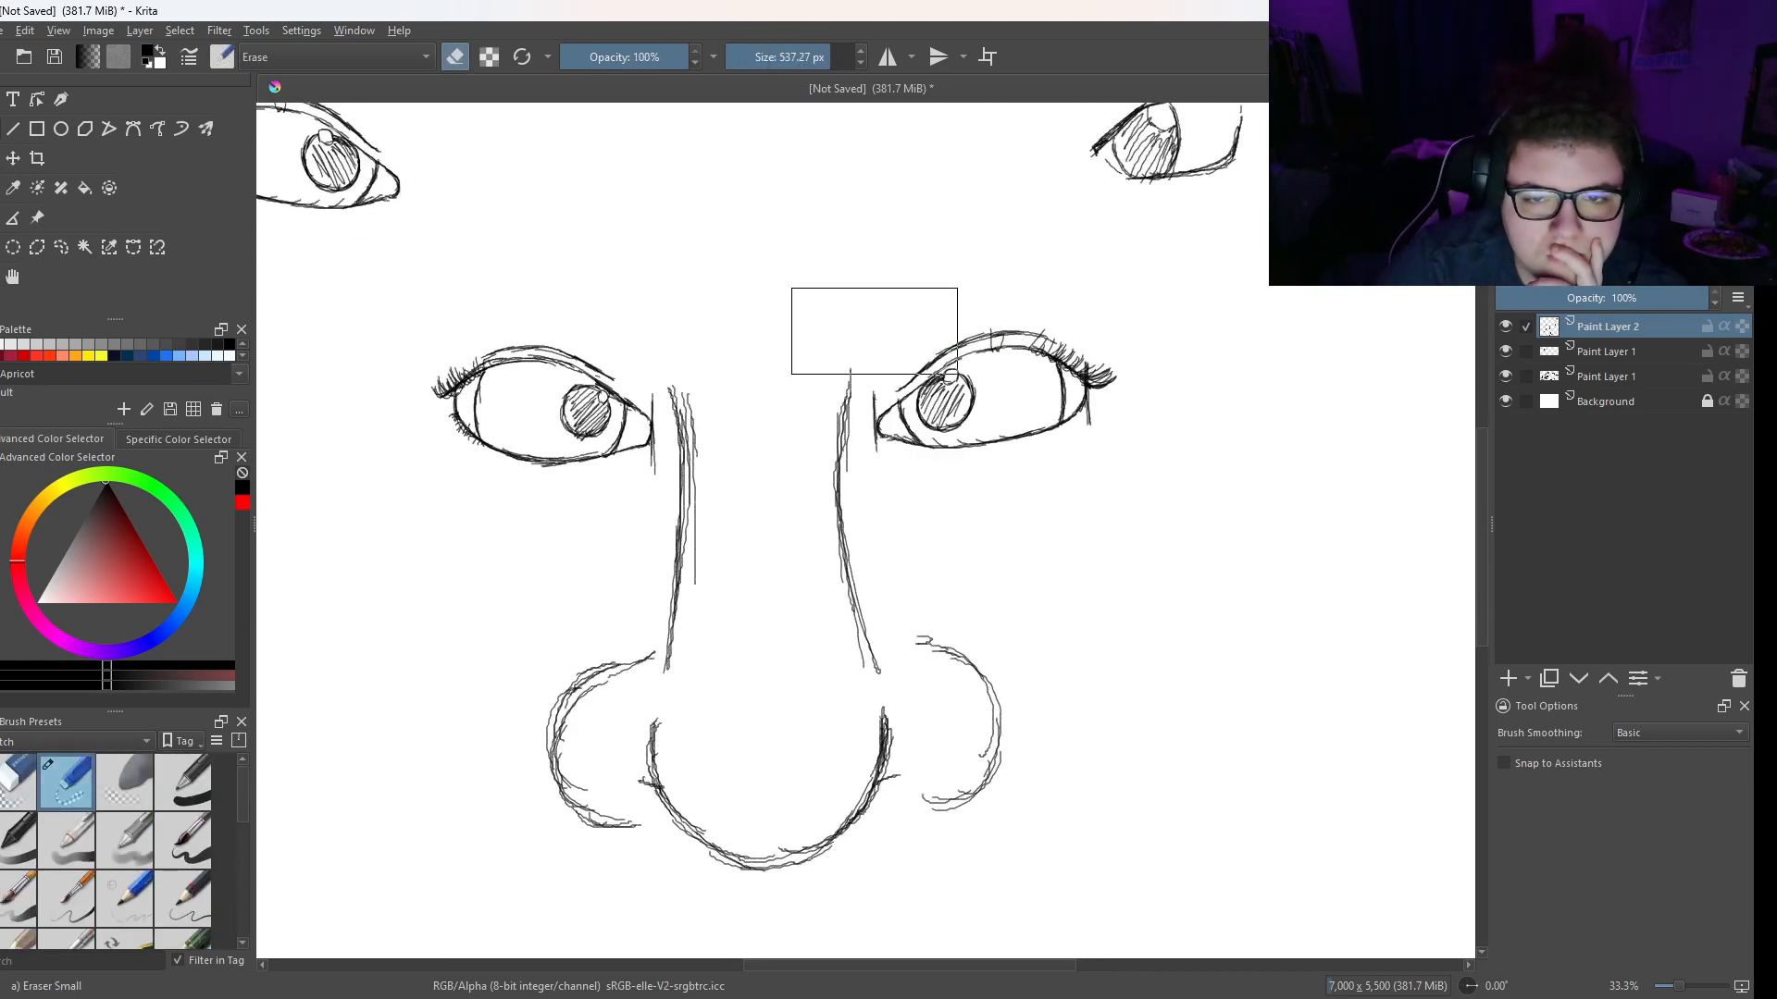
{"action": "left_click_drag", "start_coordinate": [788, 361], "coordinate": [771, 434]}
- With Pencil 2B, sketch a wide almond outline below the right-hand eye and a smaller slanted teardrop eye outline below the gap between the eyes
{"action": "right_click", "coordinate": [663, 618]}
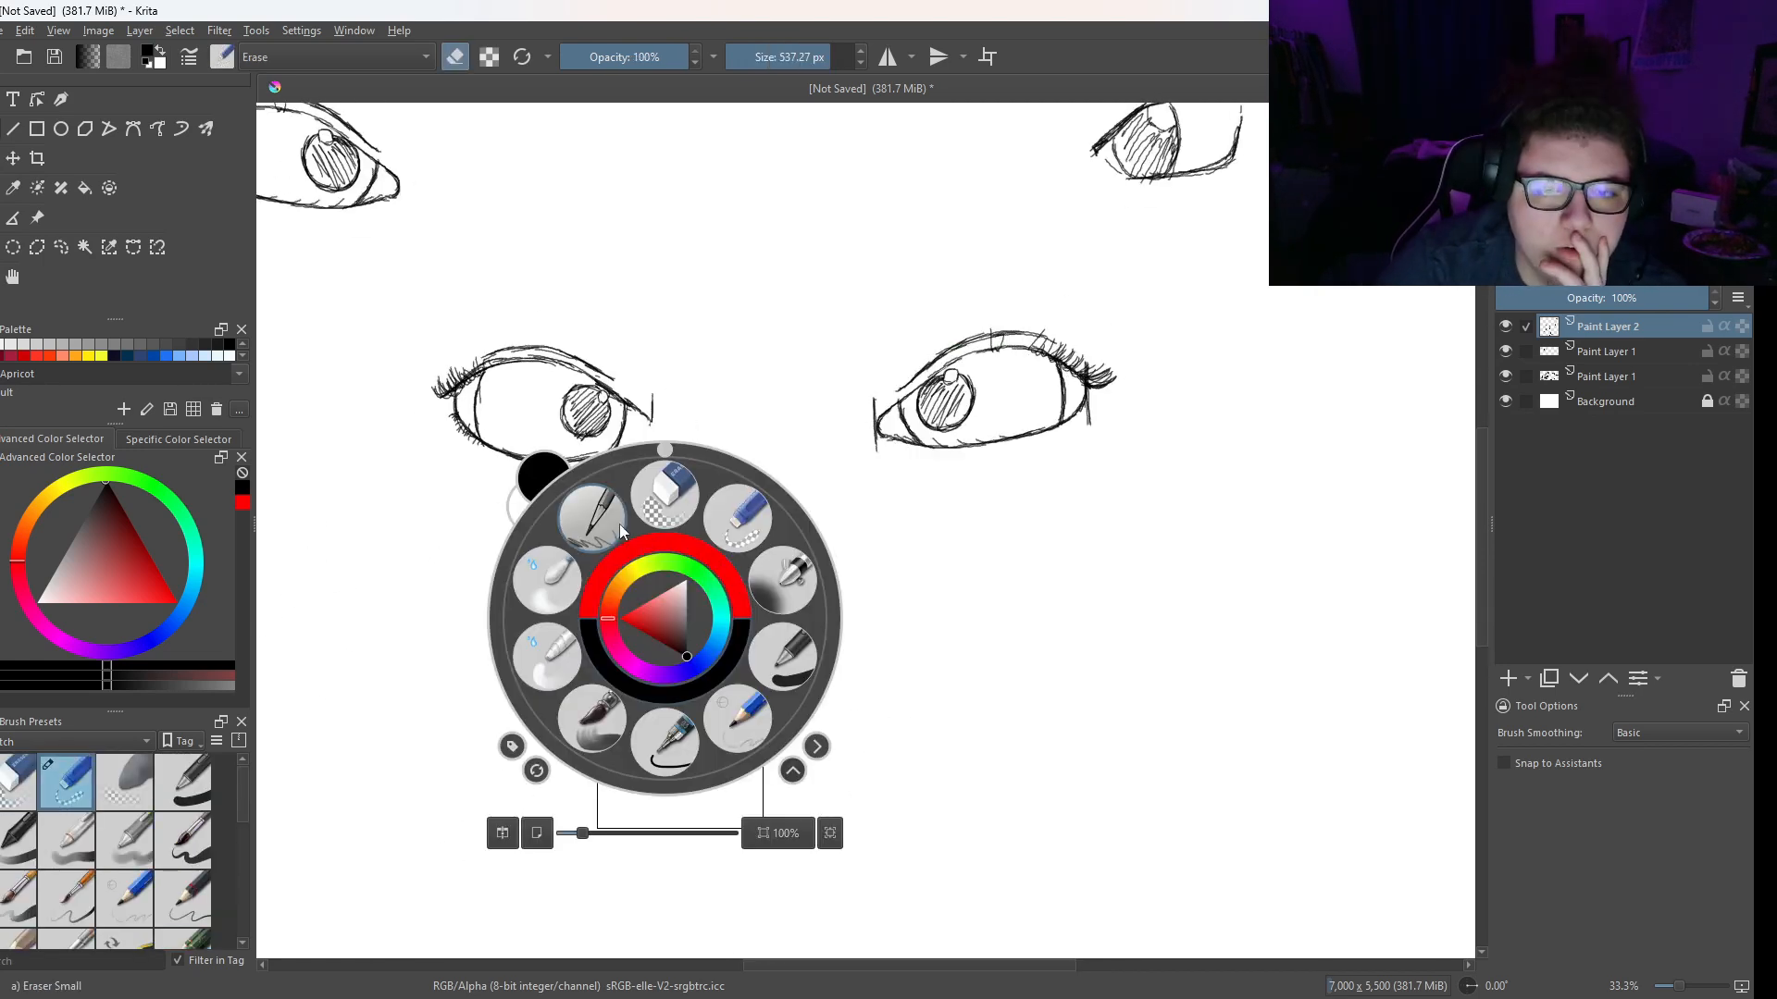
{"action": "left_click", "coordinate": [592, 516]}
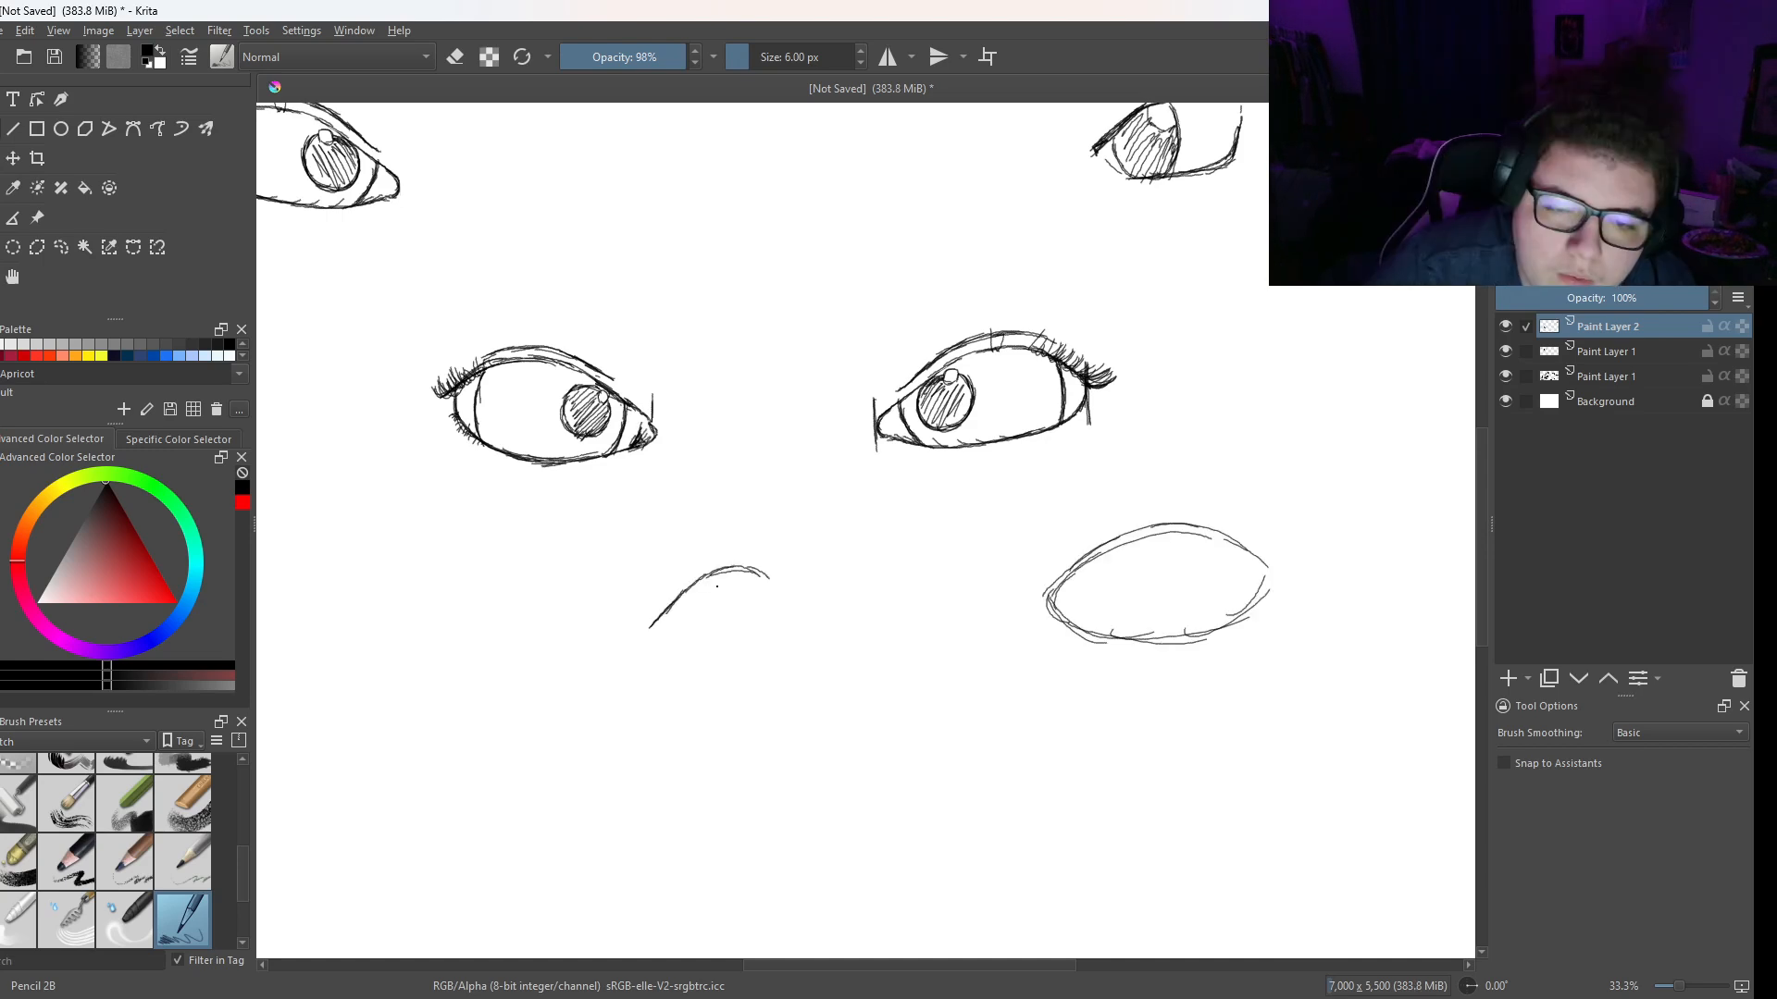
{"action": "left_click_drag", "start_coordinate": [728, 571], "coordinate": [670, 608]}
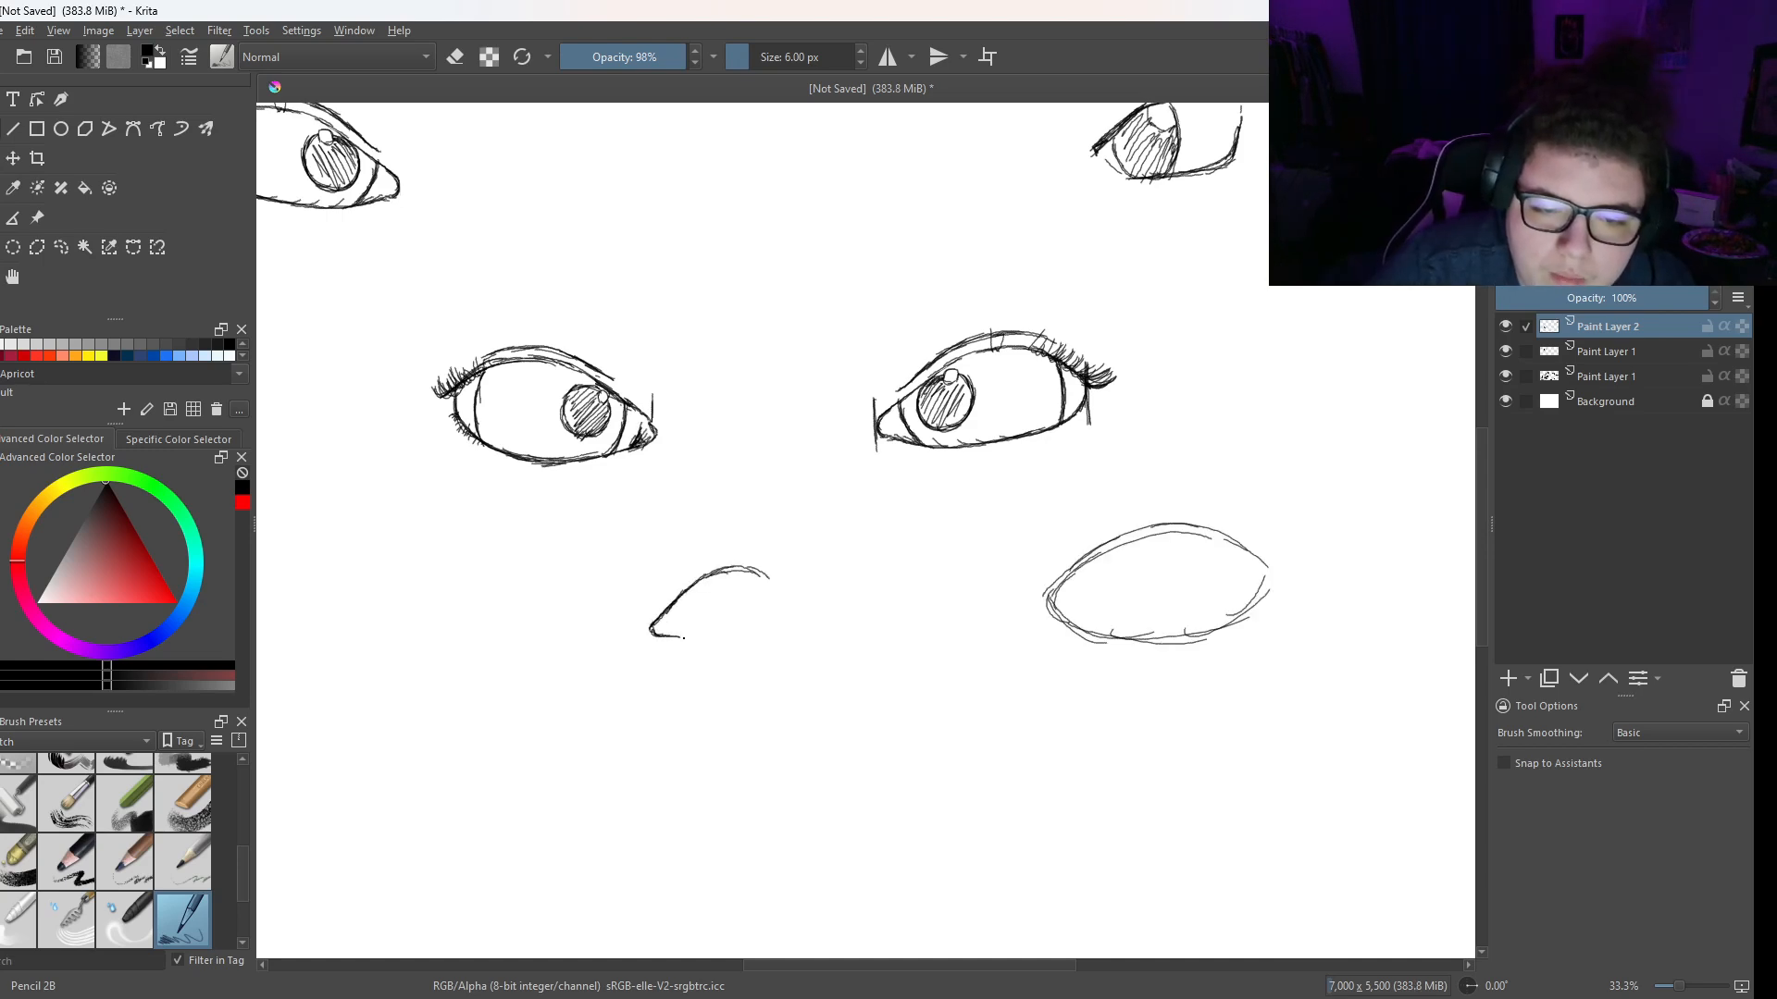
{"action": "left_click_drag", "start_coordinate": [680, 638], "coordinate": [772, 611]}
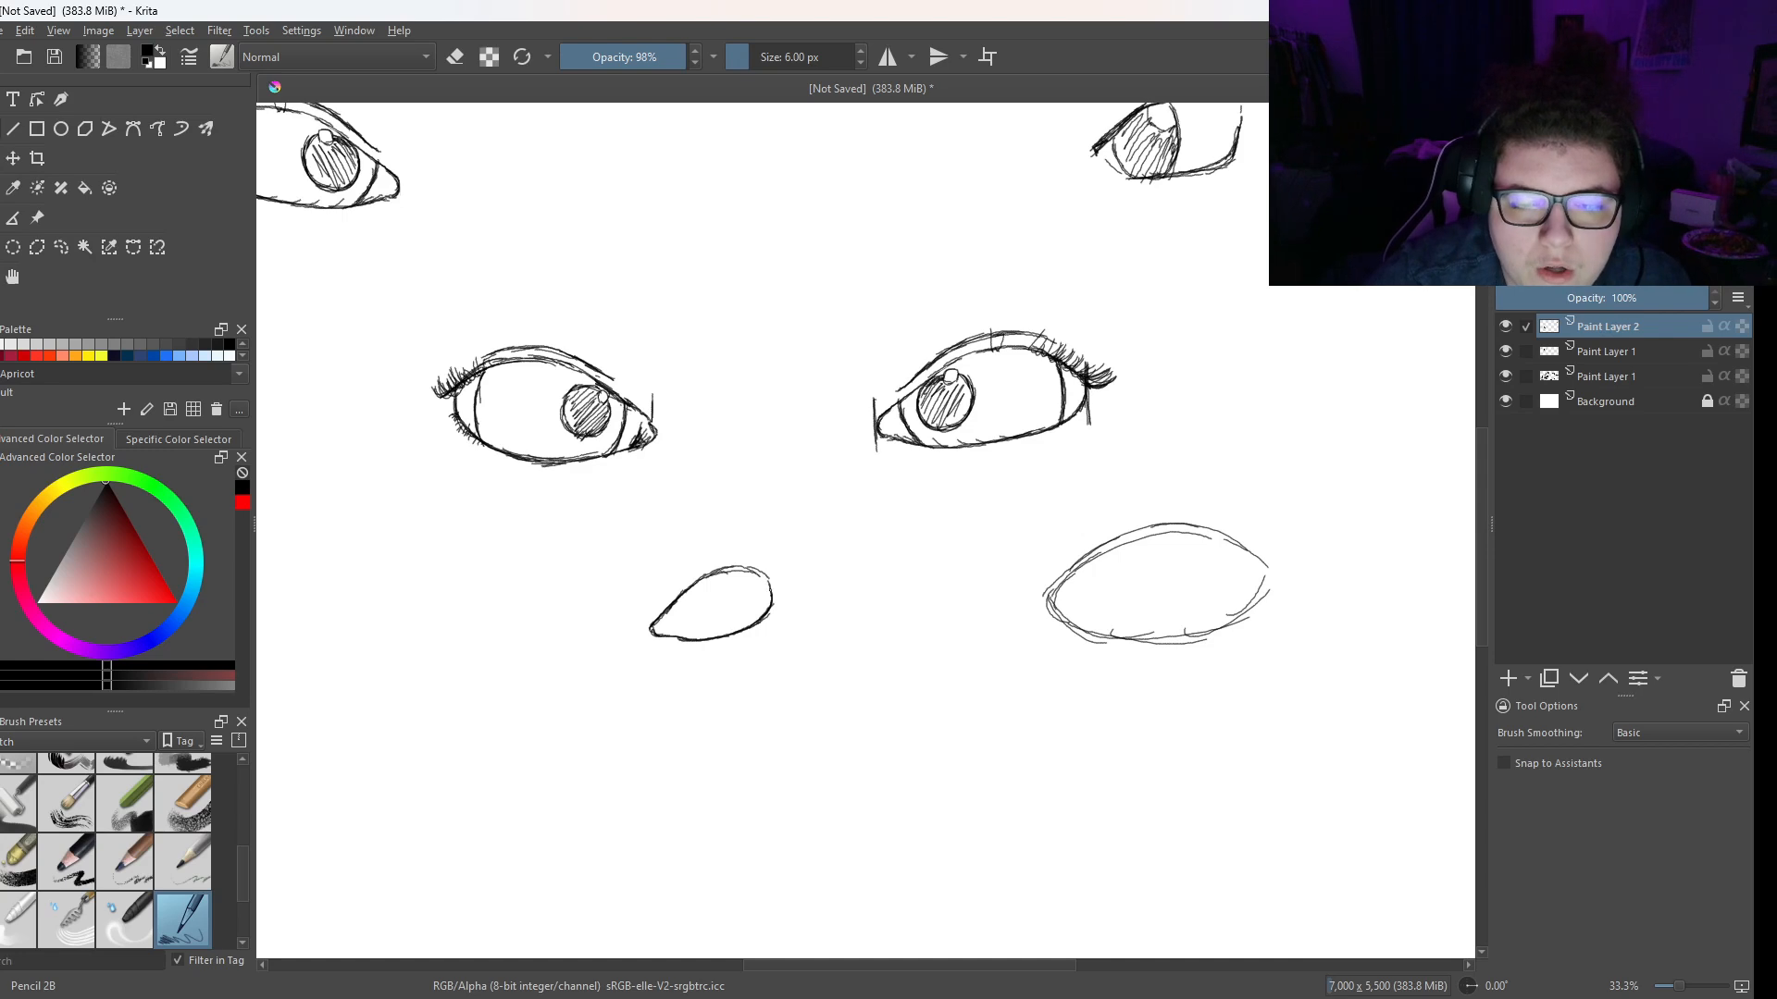
{"action": "left_click_drag", "start_coordinate": [764, 569], "coordinate": [778, 581]}
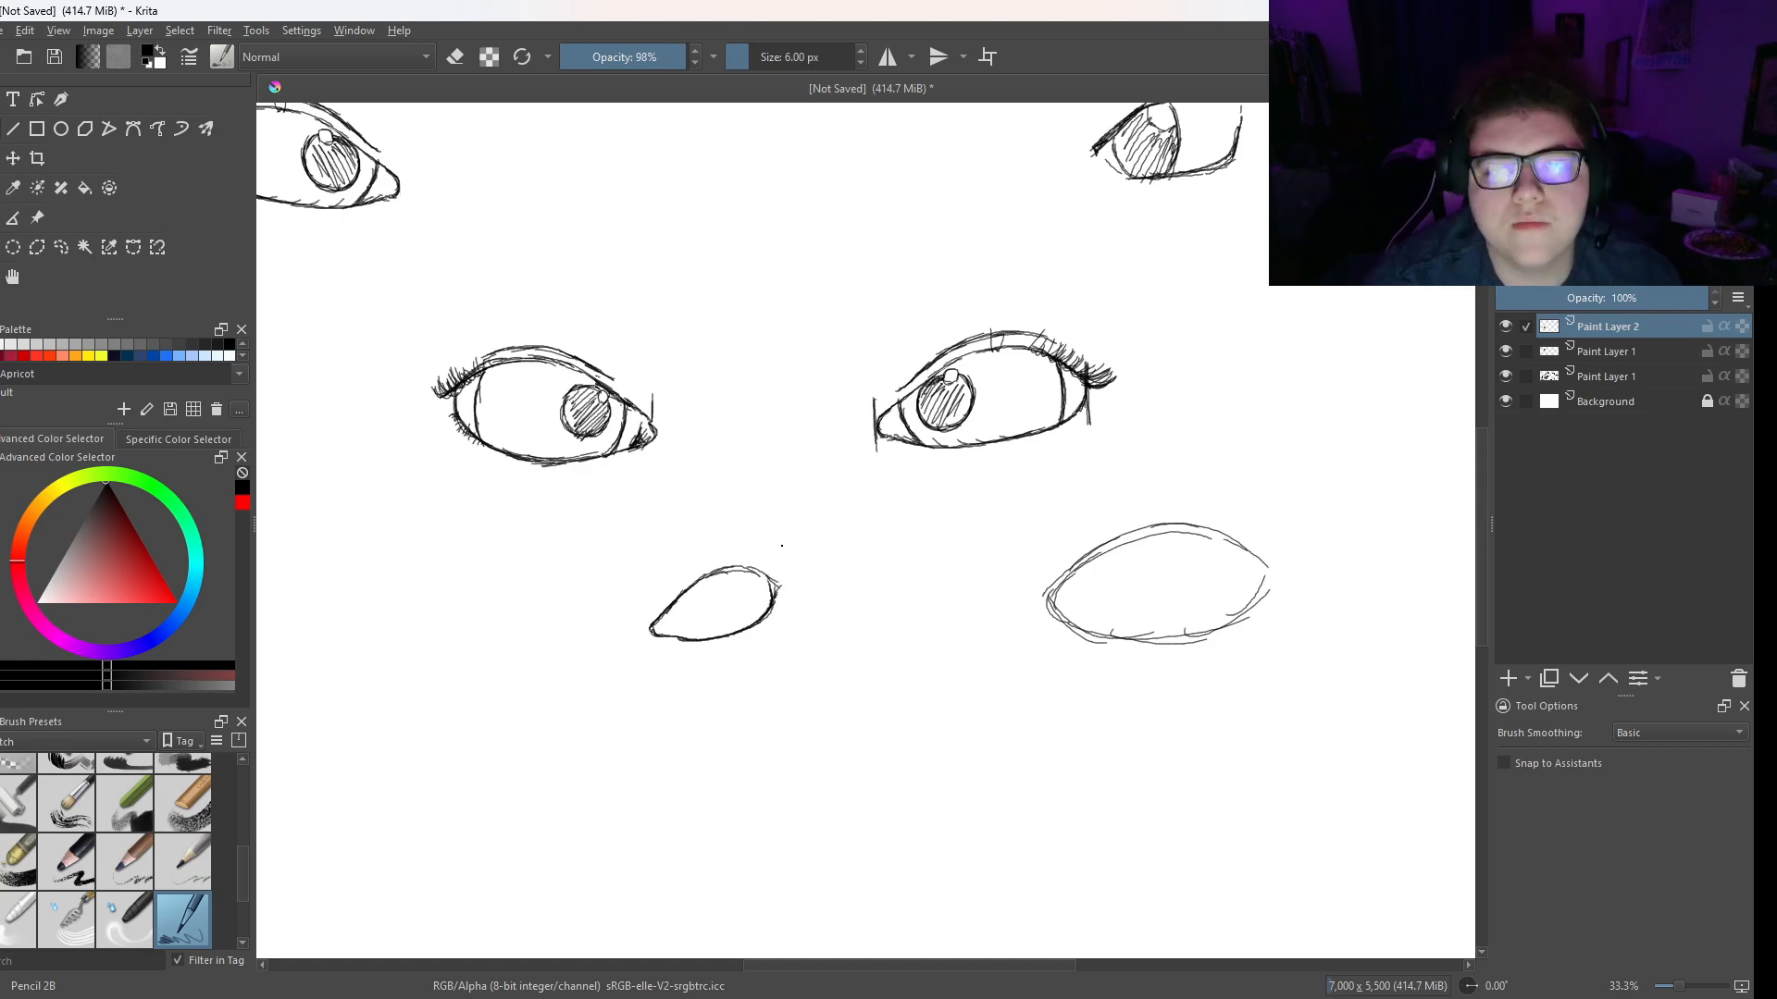
- Undo the last stroke and clean the stray marks off the small eye's outer corner with the Eraser Circle brush
{"action": "key", "text": "ctrl+z"}
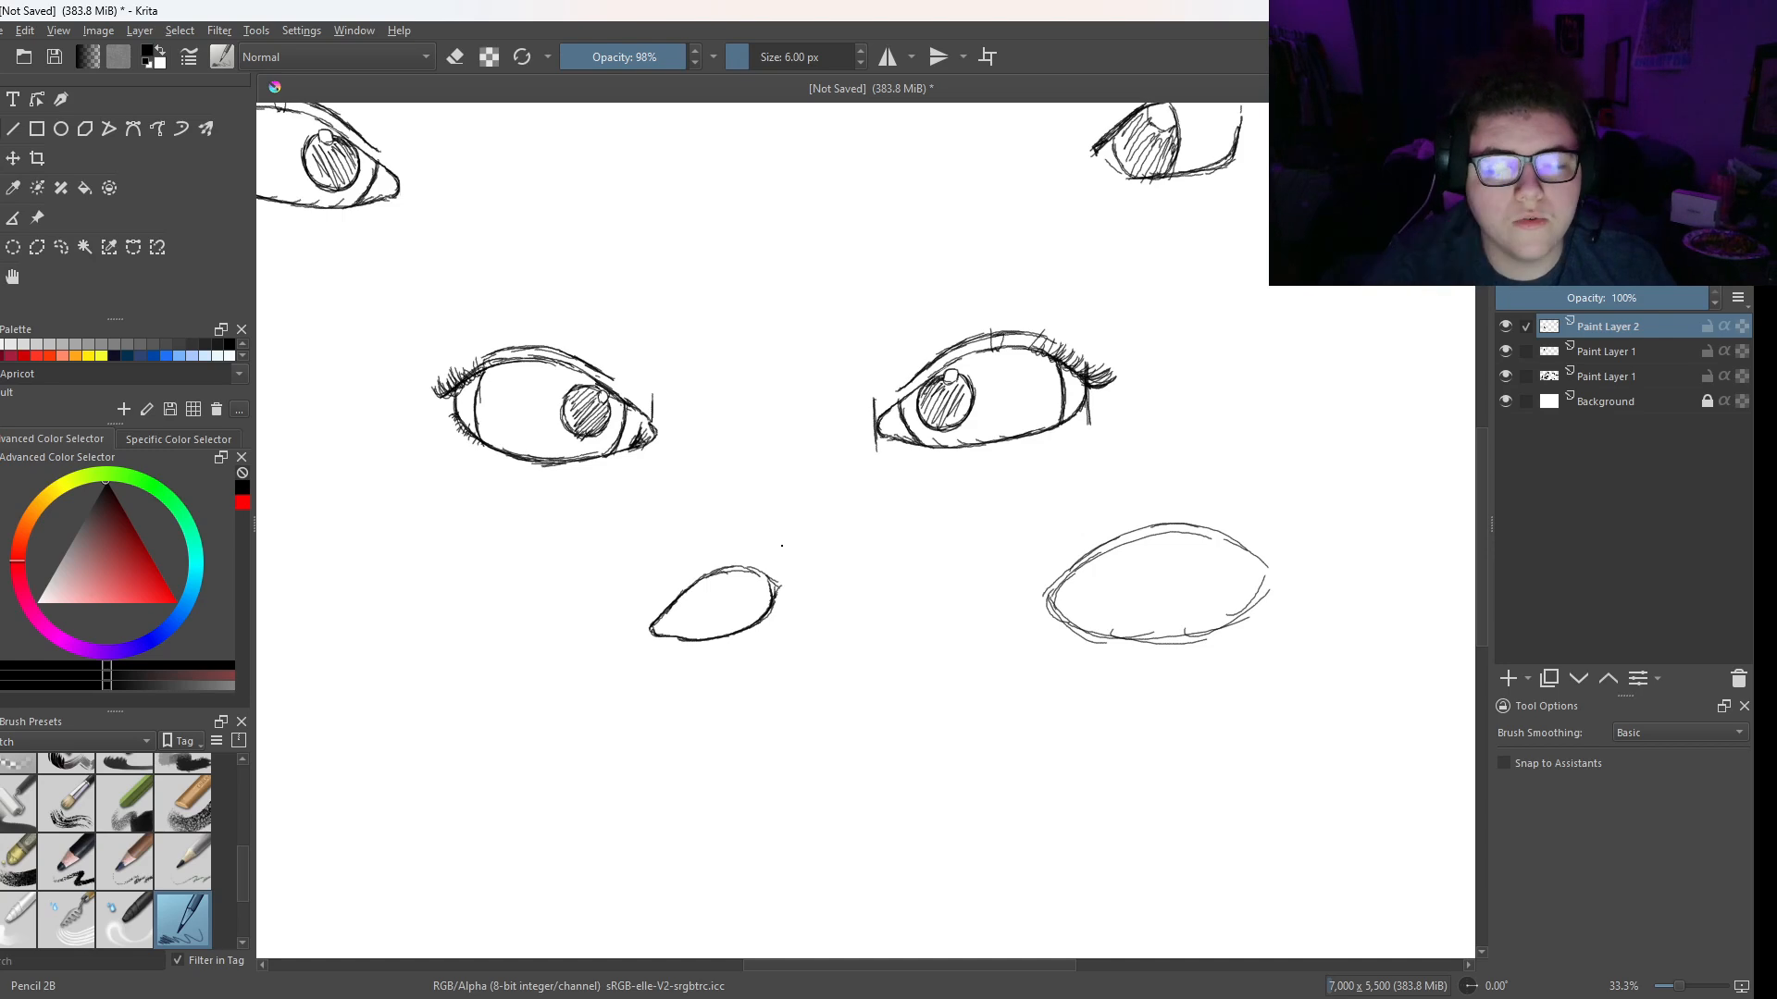
{"action": "right_click", "coordinate": [666, 531]}
{"action": "left_click", "coordinate": [684, 404]}
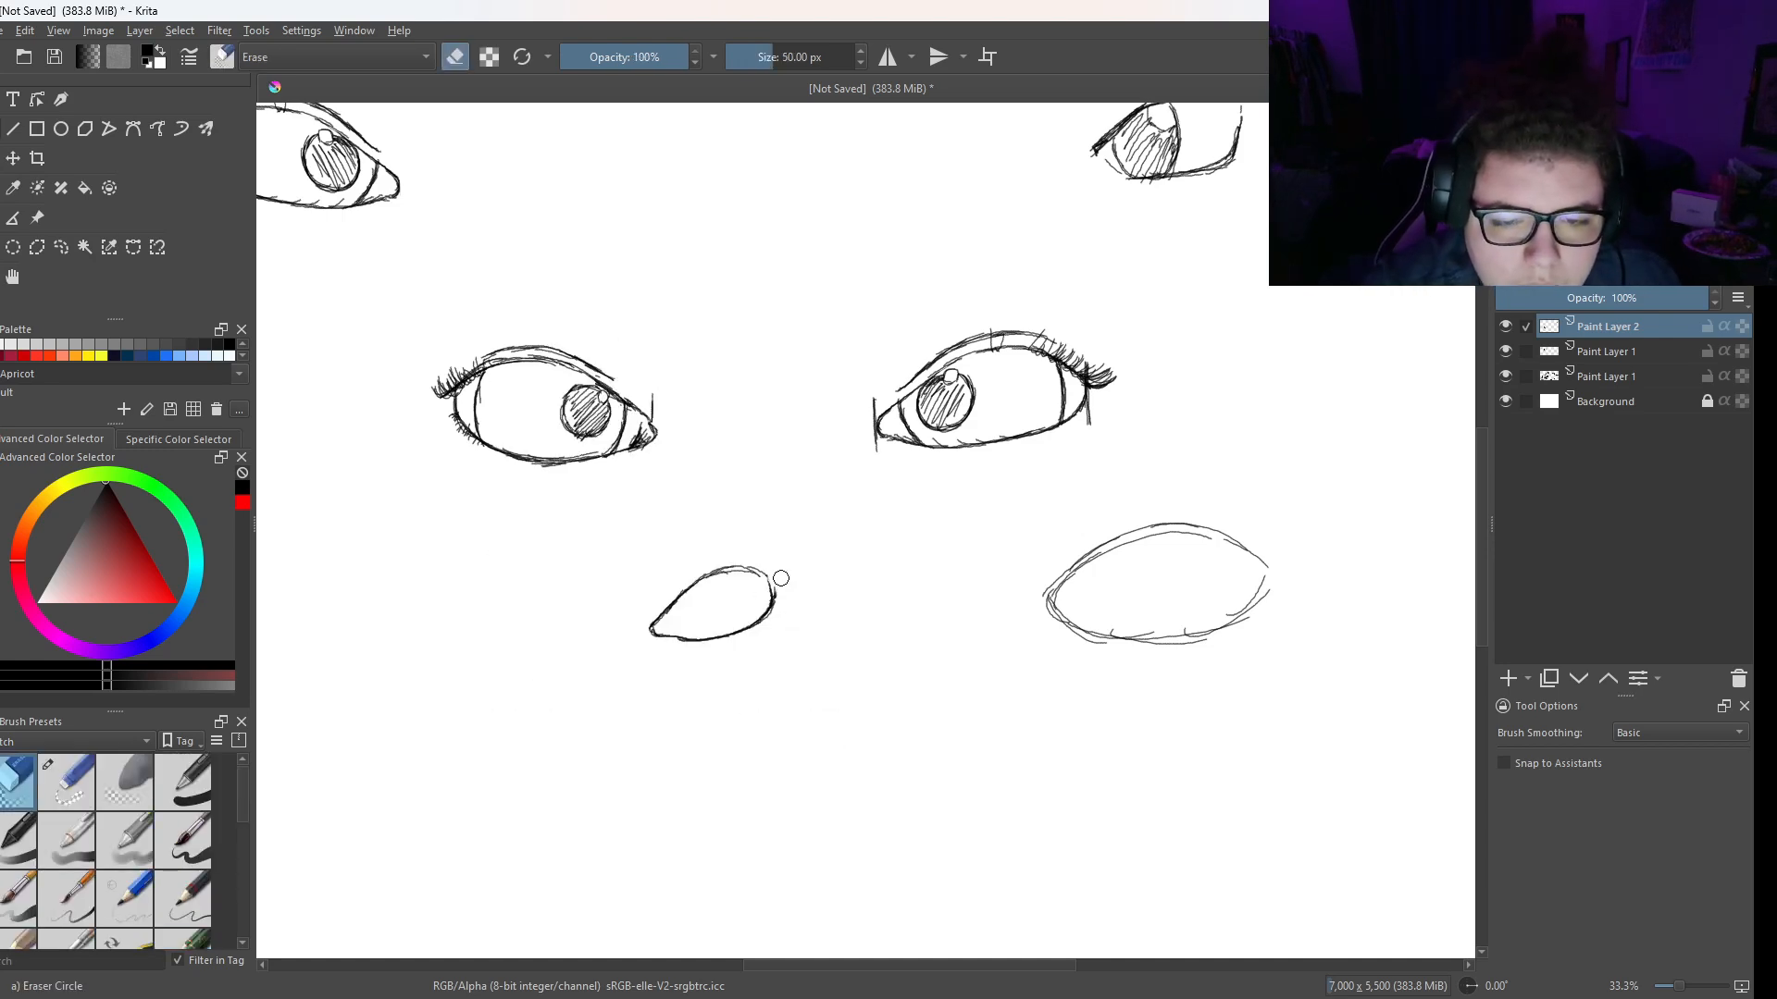
{"action": "right_click", "coordinate": [776, 584]}
{"action": "left_click", "coordinate": [703, 482]}
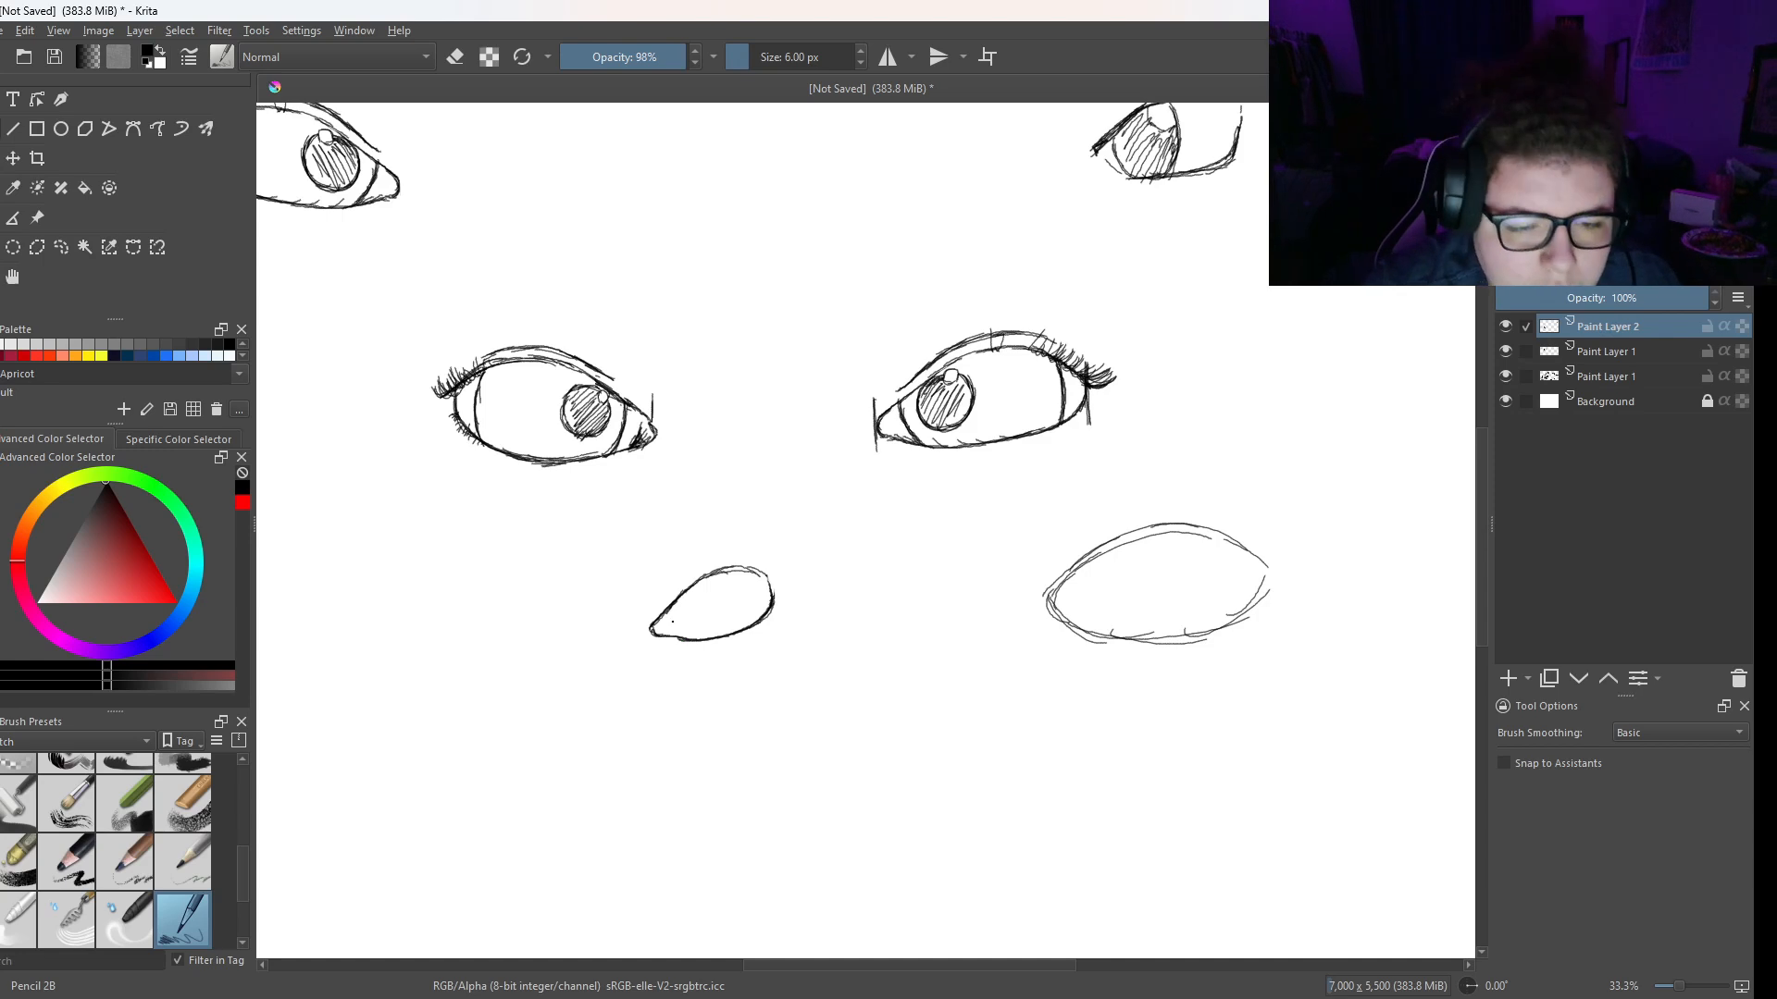
- Refine the small eye's upper lid, add curves inside both corners, and sketch a lid crease arching above it
{"action": "scroll", "coordinate": [651, 646], "scroll_direction": "up", "scroll_amount": 4}
{"action": "mouse_move", "coordinate": [421, 485]}
{"action": "left_mouse_down"}
{"action": "mouse_move", "coordinate": [604, 379]}
{"action": "mouse_move", "coordinate": [689, 377]}
{"action": "left_mouse_up"}
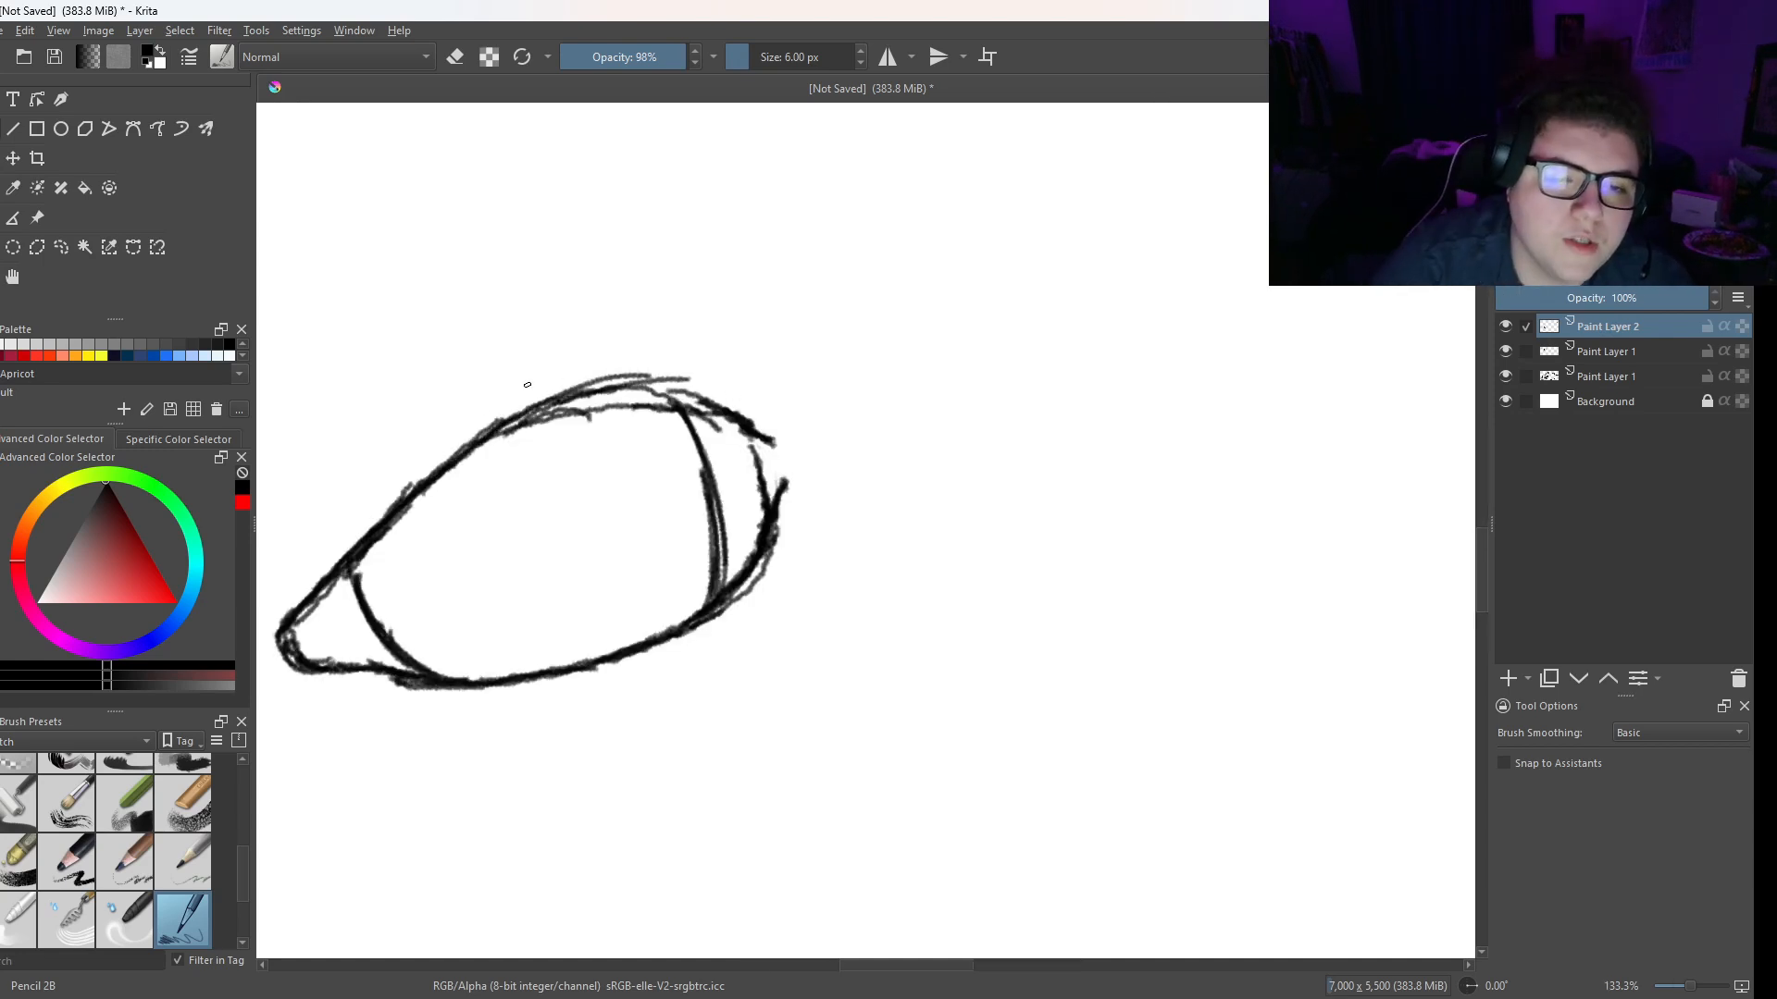
{"action": "mouse_move", "coordinate": [332, 528]}
{"action": "left_mouse_down"}
{"action": "mouse_move", "coordinate": [429, 431]}
{"action": "mouse_move", "coordinate": [388, 469]}
{"action": "mouse_move", "coordinate": [590, 344]}
{"action": "mouse_move", "coordinate": [565, 365]}
{"action": "mouse_move", "coordinate": [705, 366]}
{"action": "mouse_move", "coordinate": [666, 338]}
{"action": "mouse_move", "coordinate": [539, 356]}
{"action": "mouse_move", "coordinate": [375, 466]}
{"action": "mouse_move", "coordinate": [333, 532]}
{"action": "left_mouse_up"}
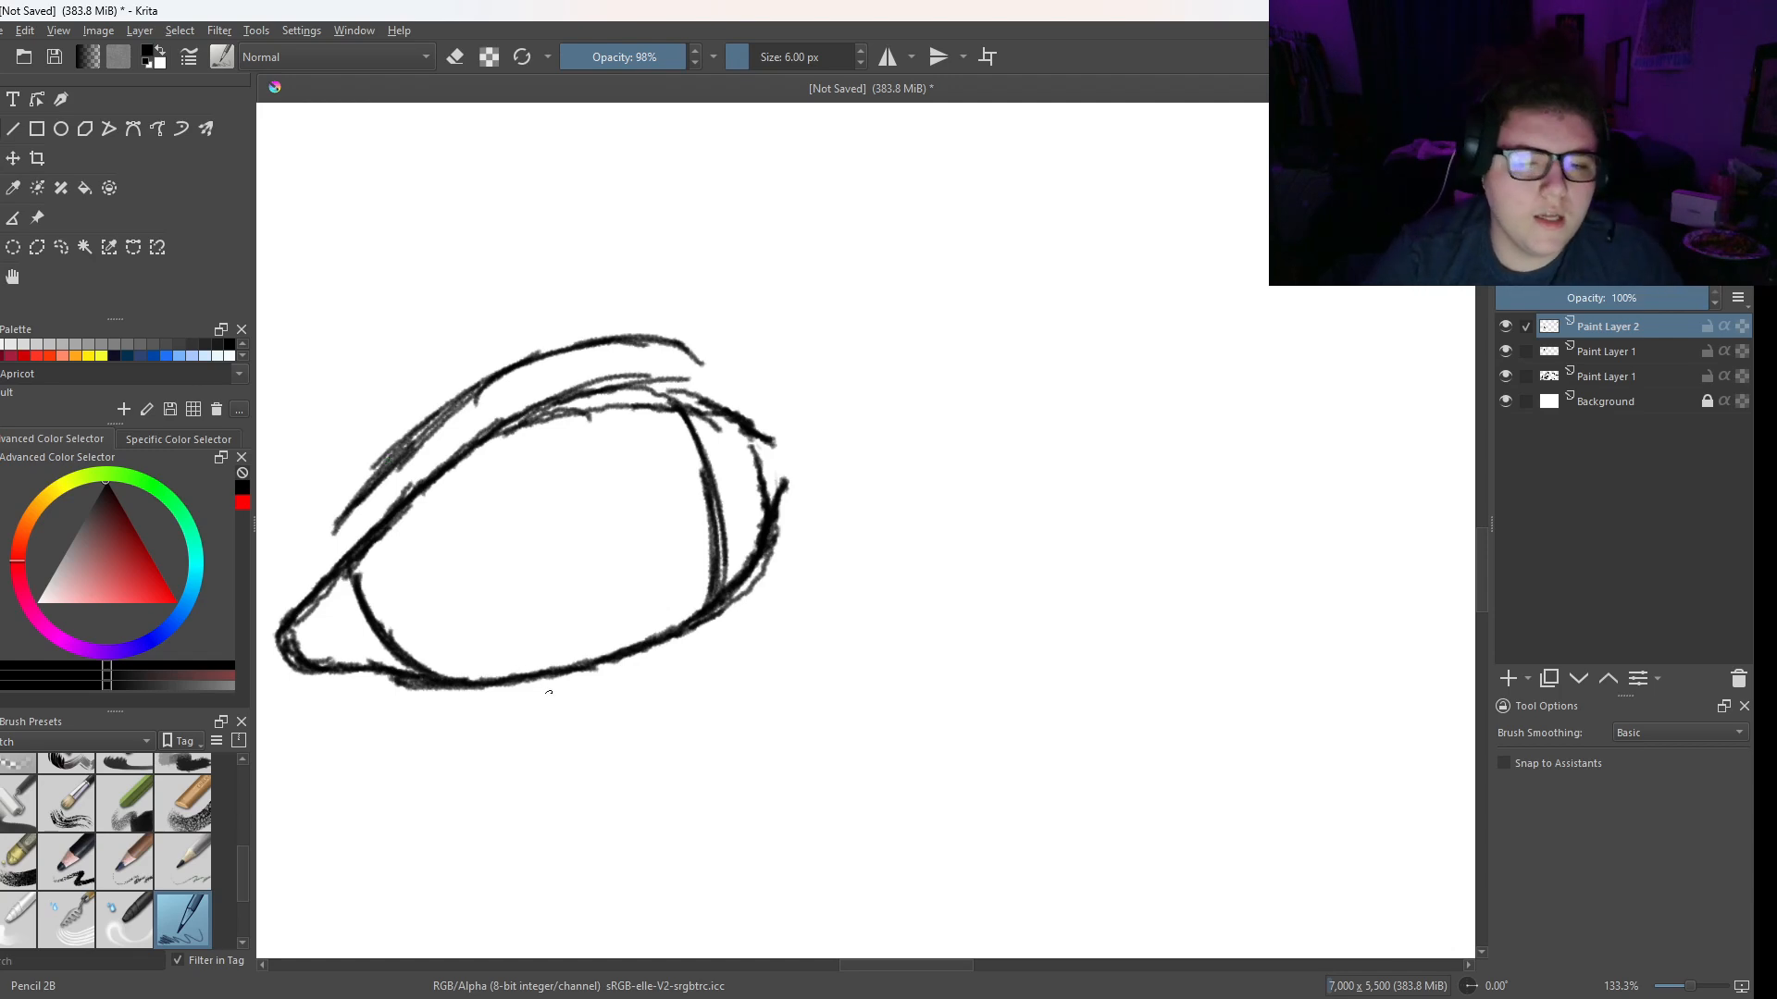
- Add short crease strokes beneath the lower lid and draw a round pupil with a small highlight circle inside the eye
{"action": "left_click_drag", "start_coordinate": [614, 682], "coordinate": [946, 520]}
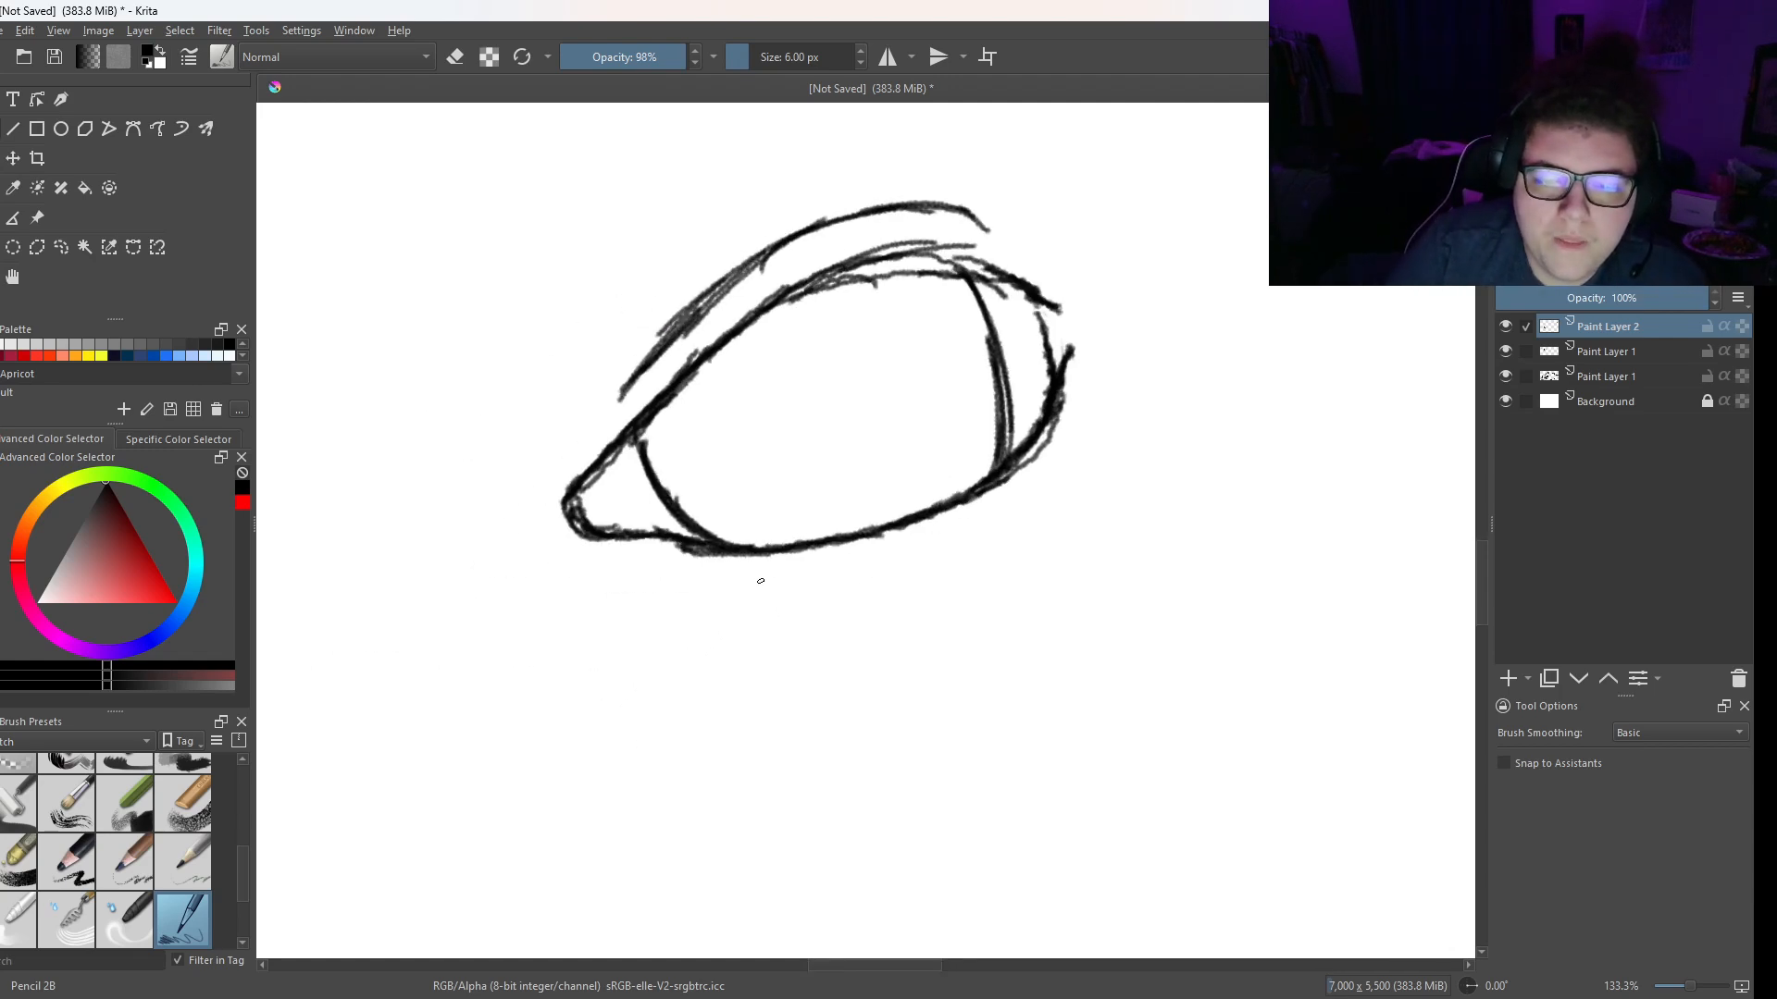
{"action": "mouse_move", "coordinate": [755, 579]}
{"action": "left_mouse_down"}
{"action": "mouse_move", "coordinate": [1007, 509]}
{"action": "mouse_move", "coordinate": [983, 525]}
{"action": "mouse_move", "coordinate": [1052, 481]}
{"action": "left_mouse_up"}
{"action": "left_click_drag", "start_coordinate": [925, 544], "coordinate": [1058, 471]}
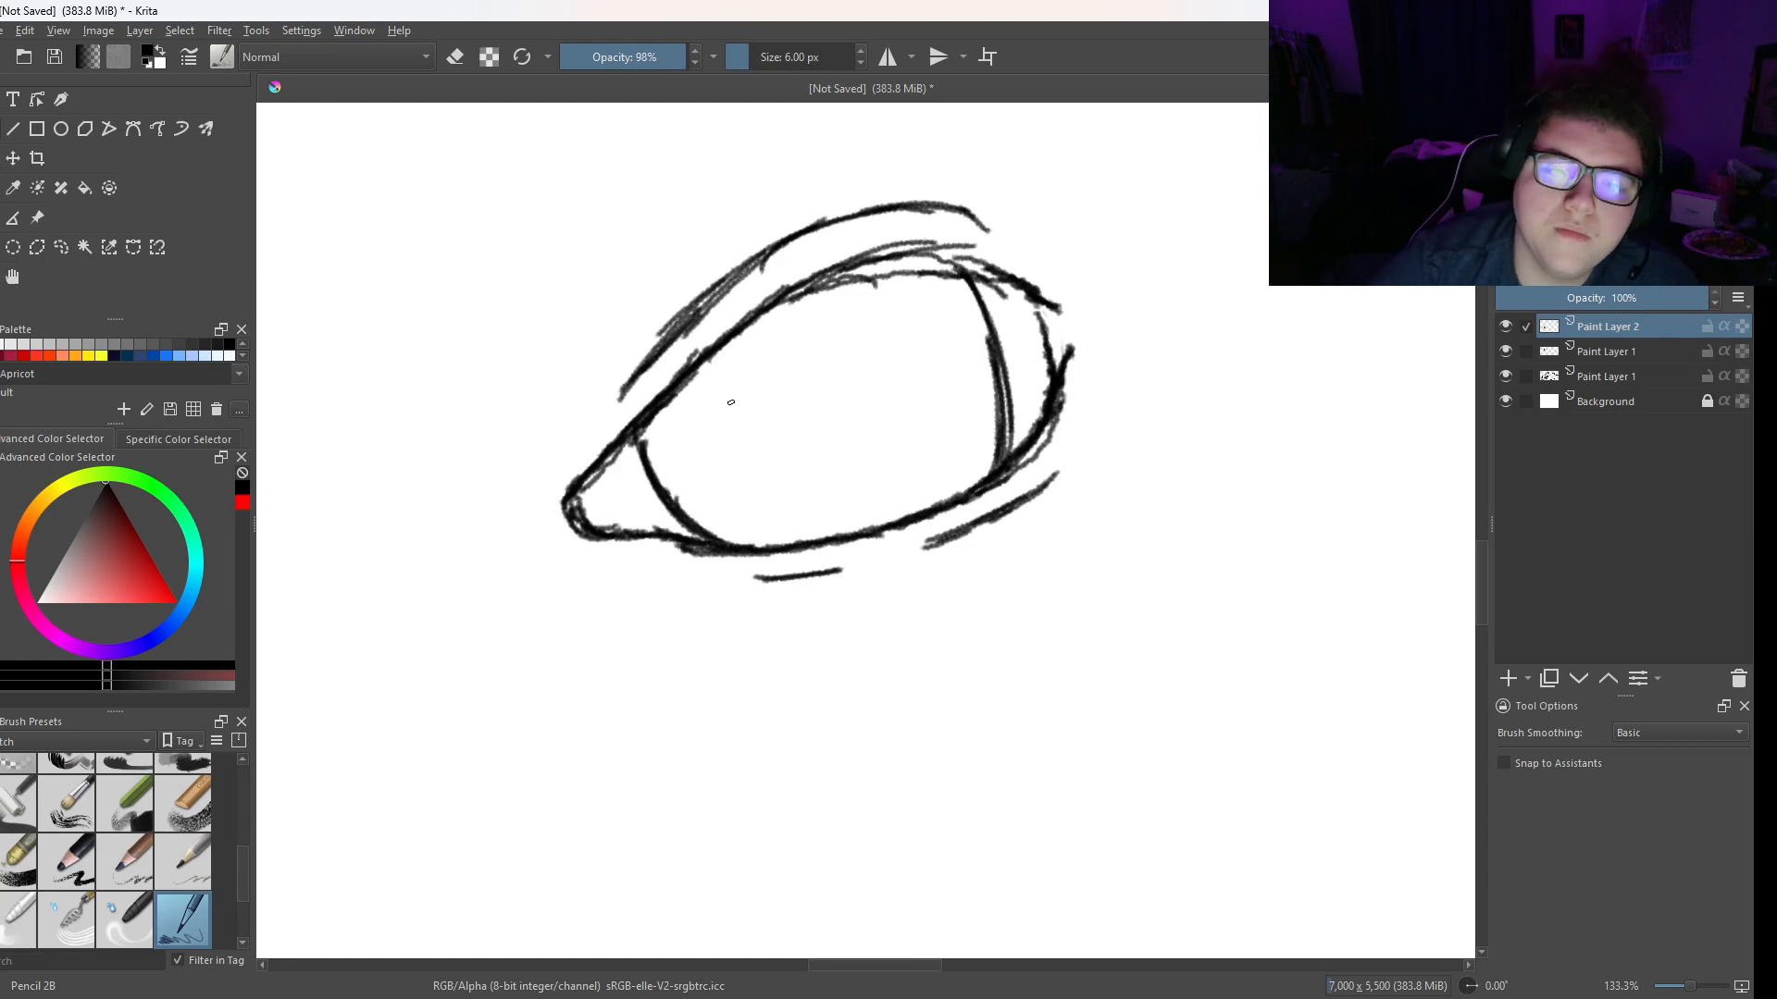
{"action": "left_click_drag", "start_coordinate": [731, 402], "coordinate": [770, 350]}
{"action": "left_click_drag", "start_coordinate": [770, 350], "coordinate": [810, 377]}
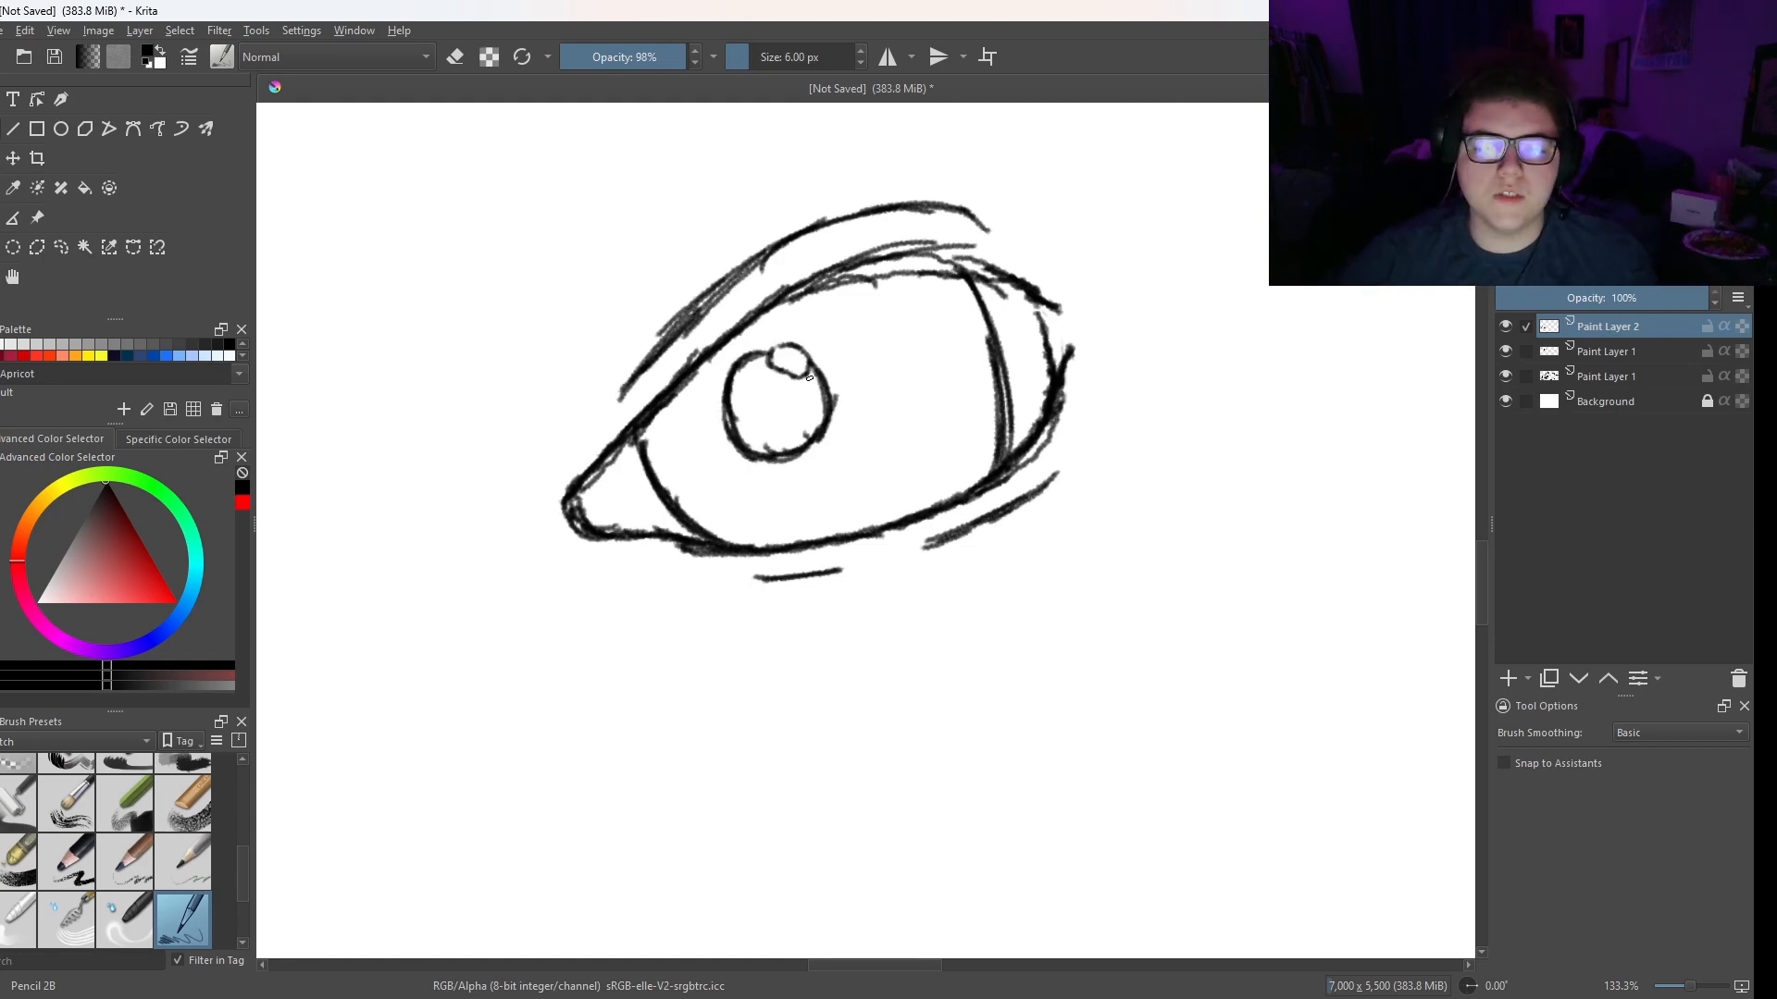
- On a new paint layer, fill the area around the pupil with pencil strokes radiating out to the lids and corner curves
{"action": "left_click", "coordinate": [1509, 678]}
{"action": "mouse_move", "coordinate": [729, 490]}
{"action": "left_mouse_down"}
{"action": "mouse_move", "coordinate": [781, 503]}
{"action": "mouse_move", "coordinate": [883, 457]}
{"action": "mouse_move", "coordinate": [909, 422]}
{"action": "mouse_move", "coordinate": [859, 312]}
{"action": "mouse_move", "coordinate": [904, 386]}
{"action": "left_mouse_up"}
{"action": "mouse_move", "coordinate": [703, 421]}
{"action": "left_mouse_down"}
{"action": "mouse_move", "coordinate": [683, 450]}
{"action": "mouse_move", "coordinate": [702, 488]}
{"action": "left_mouse_up"}
{"action": "mouse_move", "coordinate": [751, 474]}
{"action": "left_mouse_down"}
{"action": "mouse_move", "coordinate": [721, 498]}
{"action": "mouse_move", "coordinate": [735, 485]}
{"action": "left_mouse_up"}
{"action": "right_click", "coordinate": [721, 464]}
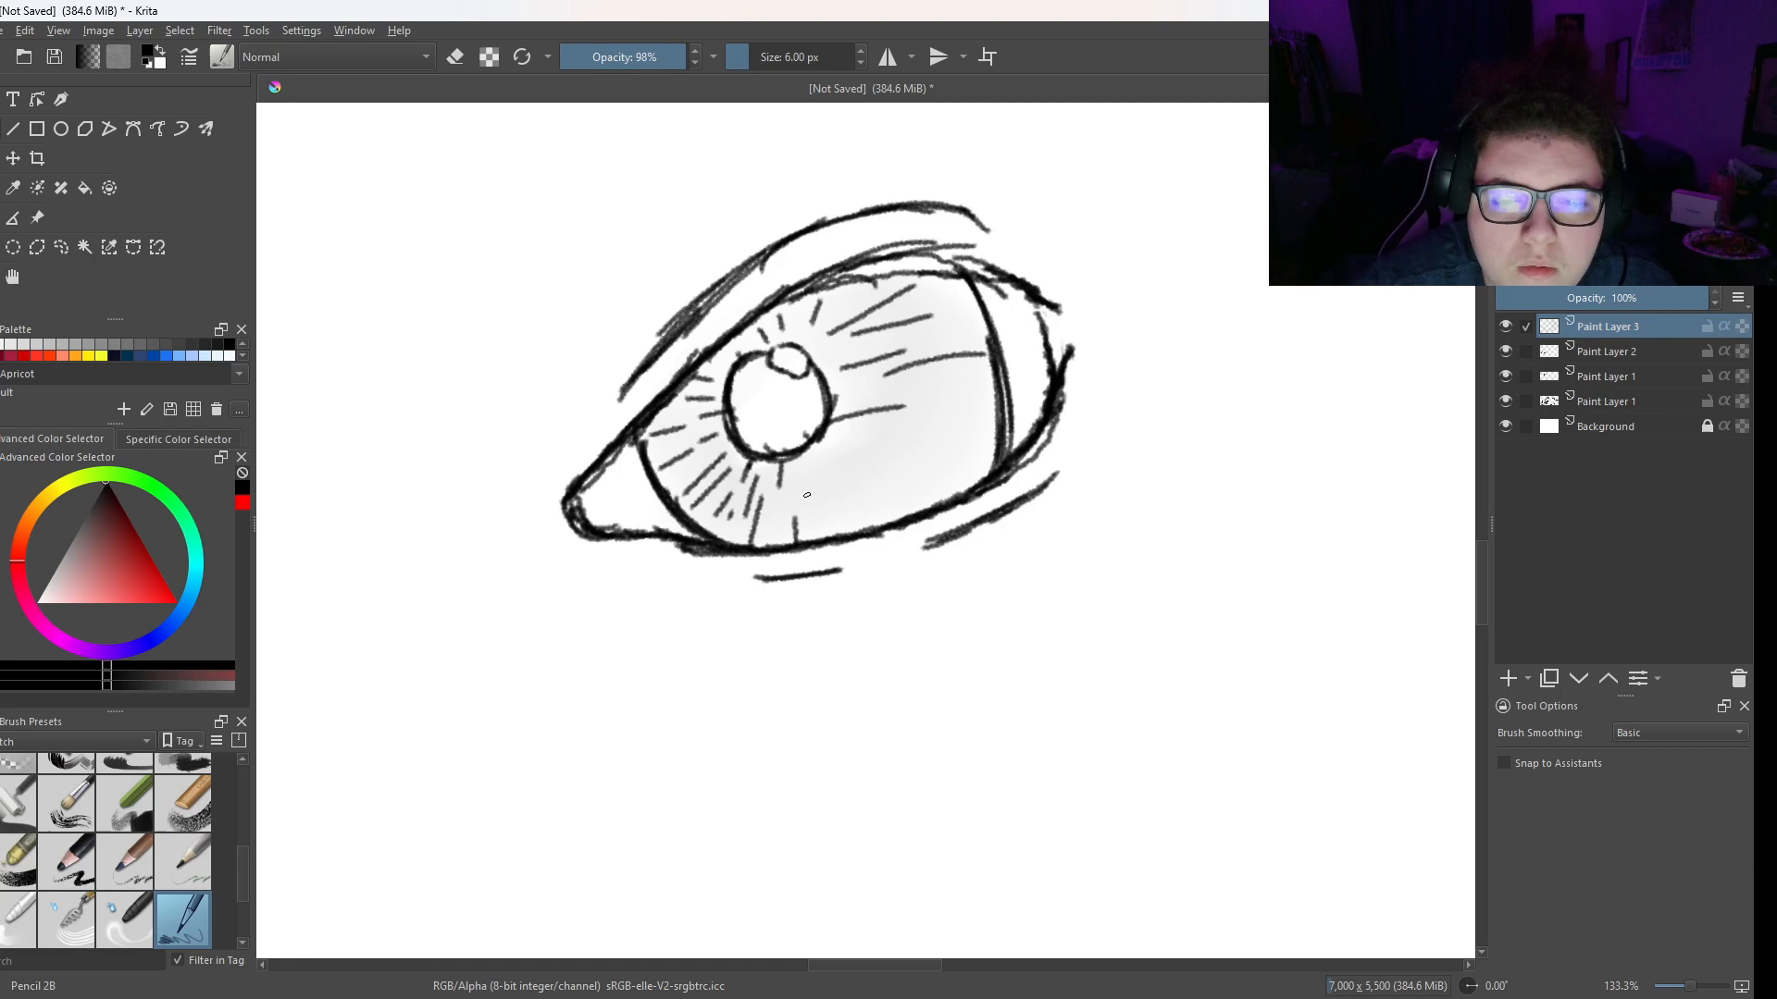
{"action": "left_click_drag", "start_coordinate": [806, 495], "coordinate": [811, 520]}
{"action": "mouse_move", "coordinate": [822, 460]}
{"action": "left_mouse_down"}
{"action": "mouse_move", "coordinate": [813, 498]}
{"action": "mouse_move", "coordinate": [829, 511]}
{"action": "left_mouse_up"}
{"action": "mouse_move", "coordinate": [833, 458]}
{"action": "left_mouse_down"}
{"action": "mouse_move", "coordinate": [872, 533]}
{"action": "mouse_move", "coordinate": [835, 502]}
{"action": "mouse_move", "coordinate": [877, 499]}
{"action": "left_mouse_up"}
{"action": "left_click_drag", "start_coordinate": [877, 497], "coordinate": [900, 514]}
{"action": "left_click_drag", "start_coordinate": [827, 438], "coordinate": [950, 472]}
{"action": "mouse_move", "coordinate": [905, 437]}
{"action": "left_mouse_down"}
{"action": "mouse_move", "coordinate": [975, 442]}
{"action": "mouse_move", "coordinate": [953, 485]}
{"action": "mouse_move", "coordinate": [953, 419]}
{"action": "left_mouse_up"}
{"action": "mouse_move", "coordinate": [948, 398]}
{"action": "left_mouse_down"}
{"action": "mouse_move", "coordinate": [980, 390]}
{"action": "mouse_move", "coordinate": [991, 331]}
{"action": "left_mouse_up"}
{"action": "mouse_move", "coordinate": [953, 368]}
{"action": "left_mouse_down"}
{"action": "mouse_move", "coordinate": [1004, 347]}
{"action": "mouse_move", "coordinate": [992, 314]}
{"action": "left_mouse_up"}
{"action": "mouse_move", "coordinate": [893, 329]}
{"action": "left_mouse_down"}
{"action": "mouse_move", "coordinate": [981, 302]}
{"action": "mouse_move", "coordinate": [969, 285]}
{"action": "left_mouse_up"}
{"action": "left_click_drag", "start_coordinate": [886, 324], "coordinate": [953, 283]}
{"action": "left_click_drag", "start_coordinate": [998, 385], "coordinate": [990, 482]}
- Smooth the radiating iris strokes into soft grey shading with Blender Blur, enlarging the brush to 102.27 px
{"action": "left_click_drag", "start_coordinate": [738, 507], "coordinate": [718, 544]}
{"action": "left_click_drag", "start_coordinate": [709, 531], "coordinate": [729, 491]}
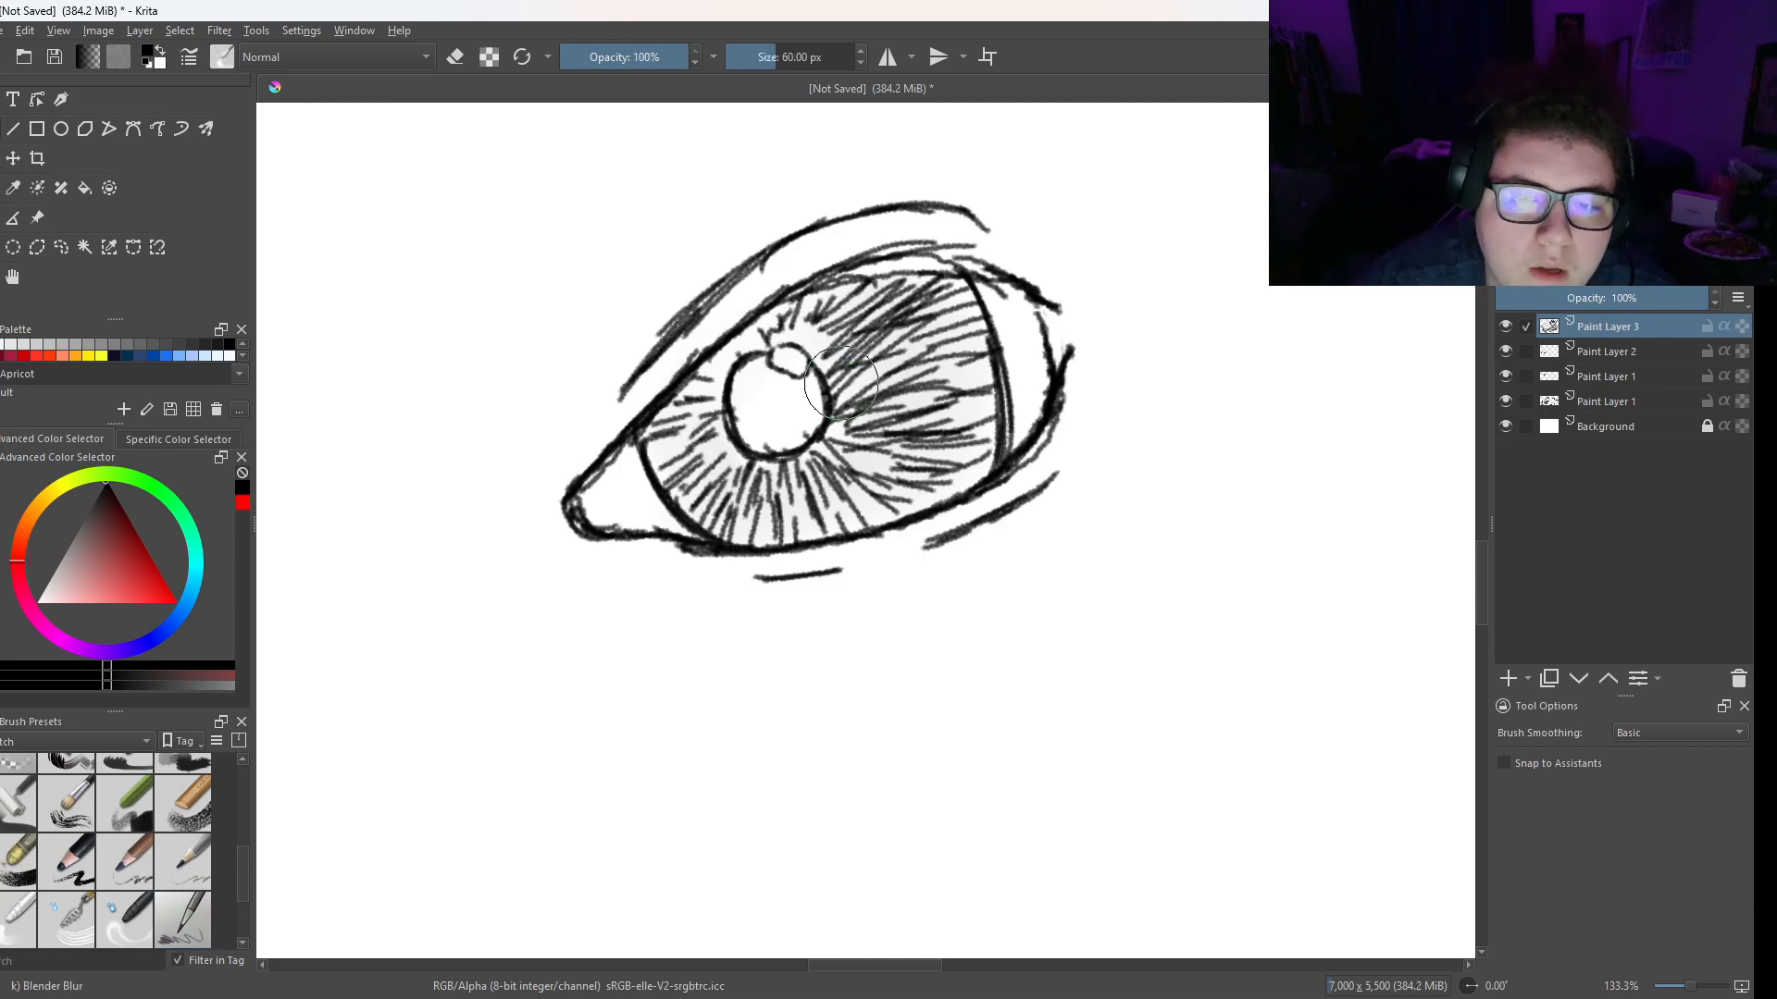
{"action": "left_click_drag", "start_coordinate": [771, 61], "coordinate": [785, 61]}
{"action": "mouse_move", "coordinate": [912, 398]}
{"action": "left_mouse_down"}
{"action": "mouse_move", "coordinate": [931, 446]}
{"action": "mouse_move", "coordinate": [887, 474]}
{"action": "mouse_move", "coordinate": [727, 516]}
{"action": "mouse_move", "coordinate": [688, 458]}
{"action": "mouse_move", "coordinate": [778, 338]}
{"action": "mouse_move", "coordinate": [824, 332]}
{"action": "mouse_move", "coordinate": [852, 393]}
{"action": "mouse_move", "coordinate": [899, 361]}
{"action": "left_mouse_up"}
{"action": "right_click", "coordinate": [907, 379]}
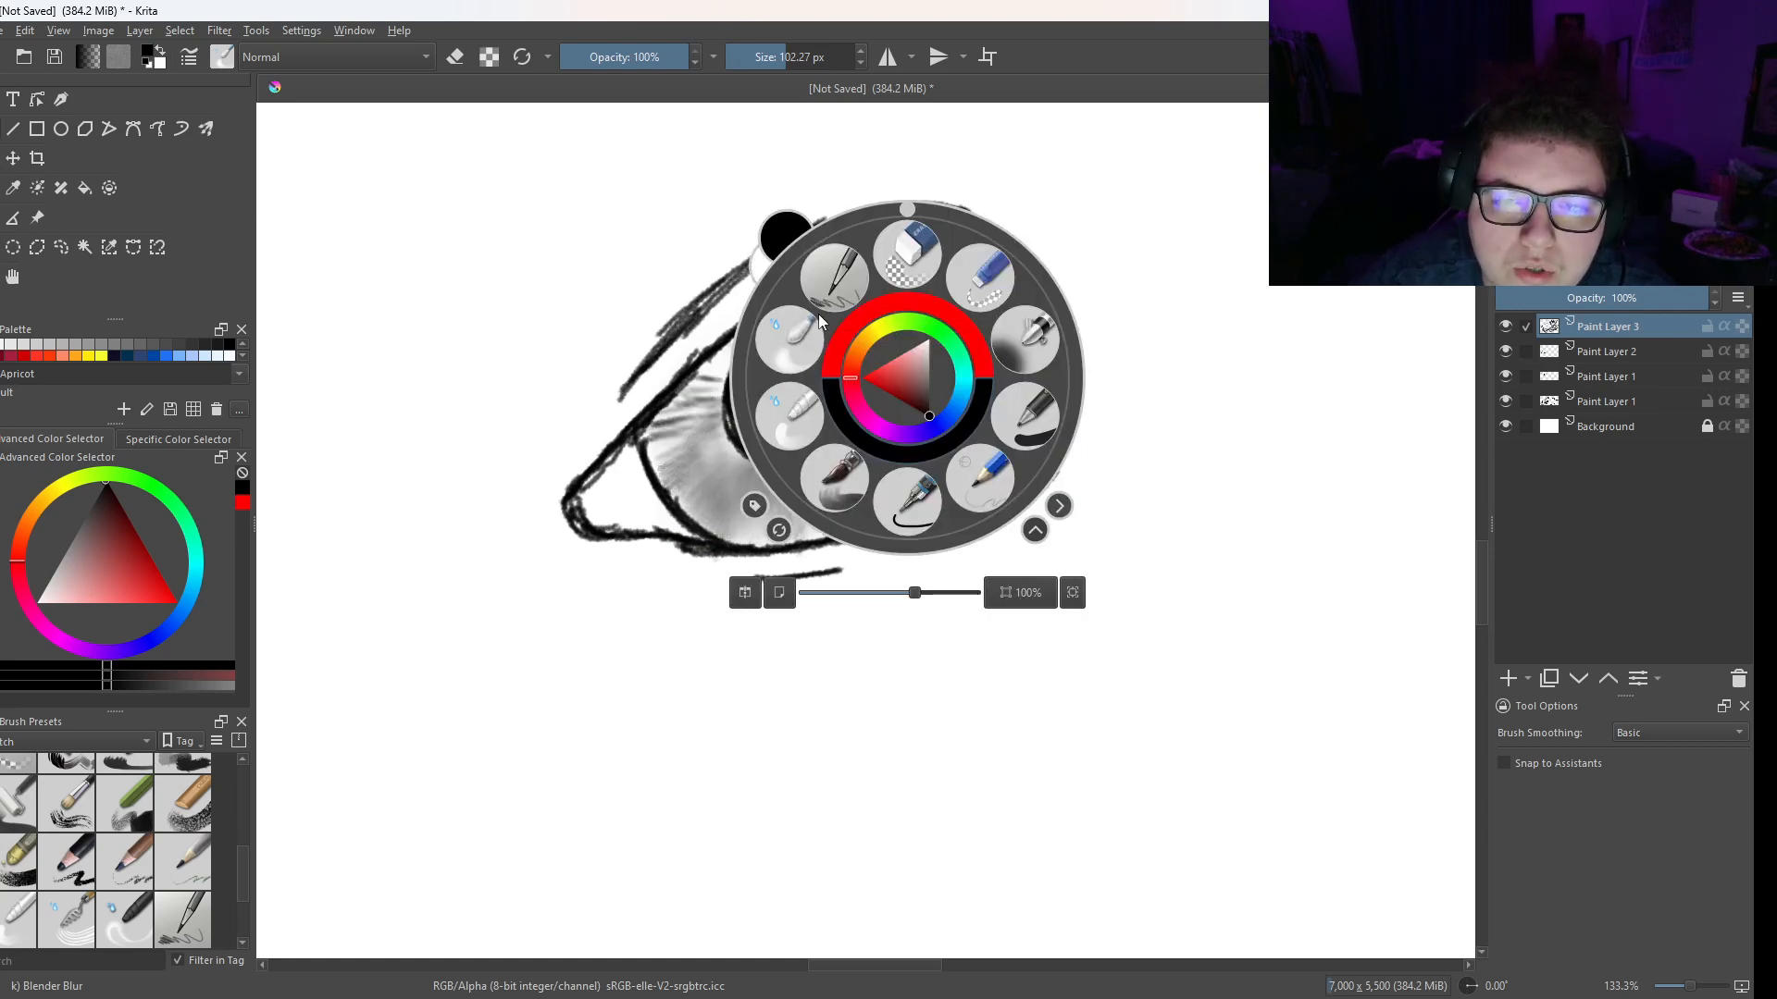
{"action": "right_click", "coordinate": [907, 379]}
{"action": "mouse_move", "coordinate": [814, 411]}
{"action": "left_mouse_down"}
{"action": "mouse_move", "coordinate": [965, 440]}
{"action": "mouse_move", "coordinate": [977, 407]}
{"action": "mouse_move", "coordinate": [953, 485]}
{"action": "mouse_move", "coordinate": [874, 448]}
{"action": "mouse_move", "coordinate": [824, 310]}
{"action": "mouse_move", "coordinate": [701, 444]}
{"action": "mouse_move", "coordinate": [839, 500]}
{"action": "mouse_move", "coordinate": [896, 451]}
{"action": "left_mouse_up"}
- With Pencil 2B at 3.46 px, draw thin lines radiating from the pupil across the iris's left and lower areas
{"action": "right_click", "coordinate": [782, 363]}
{"action": "left_click", "coordinate": [711, 263]}
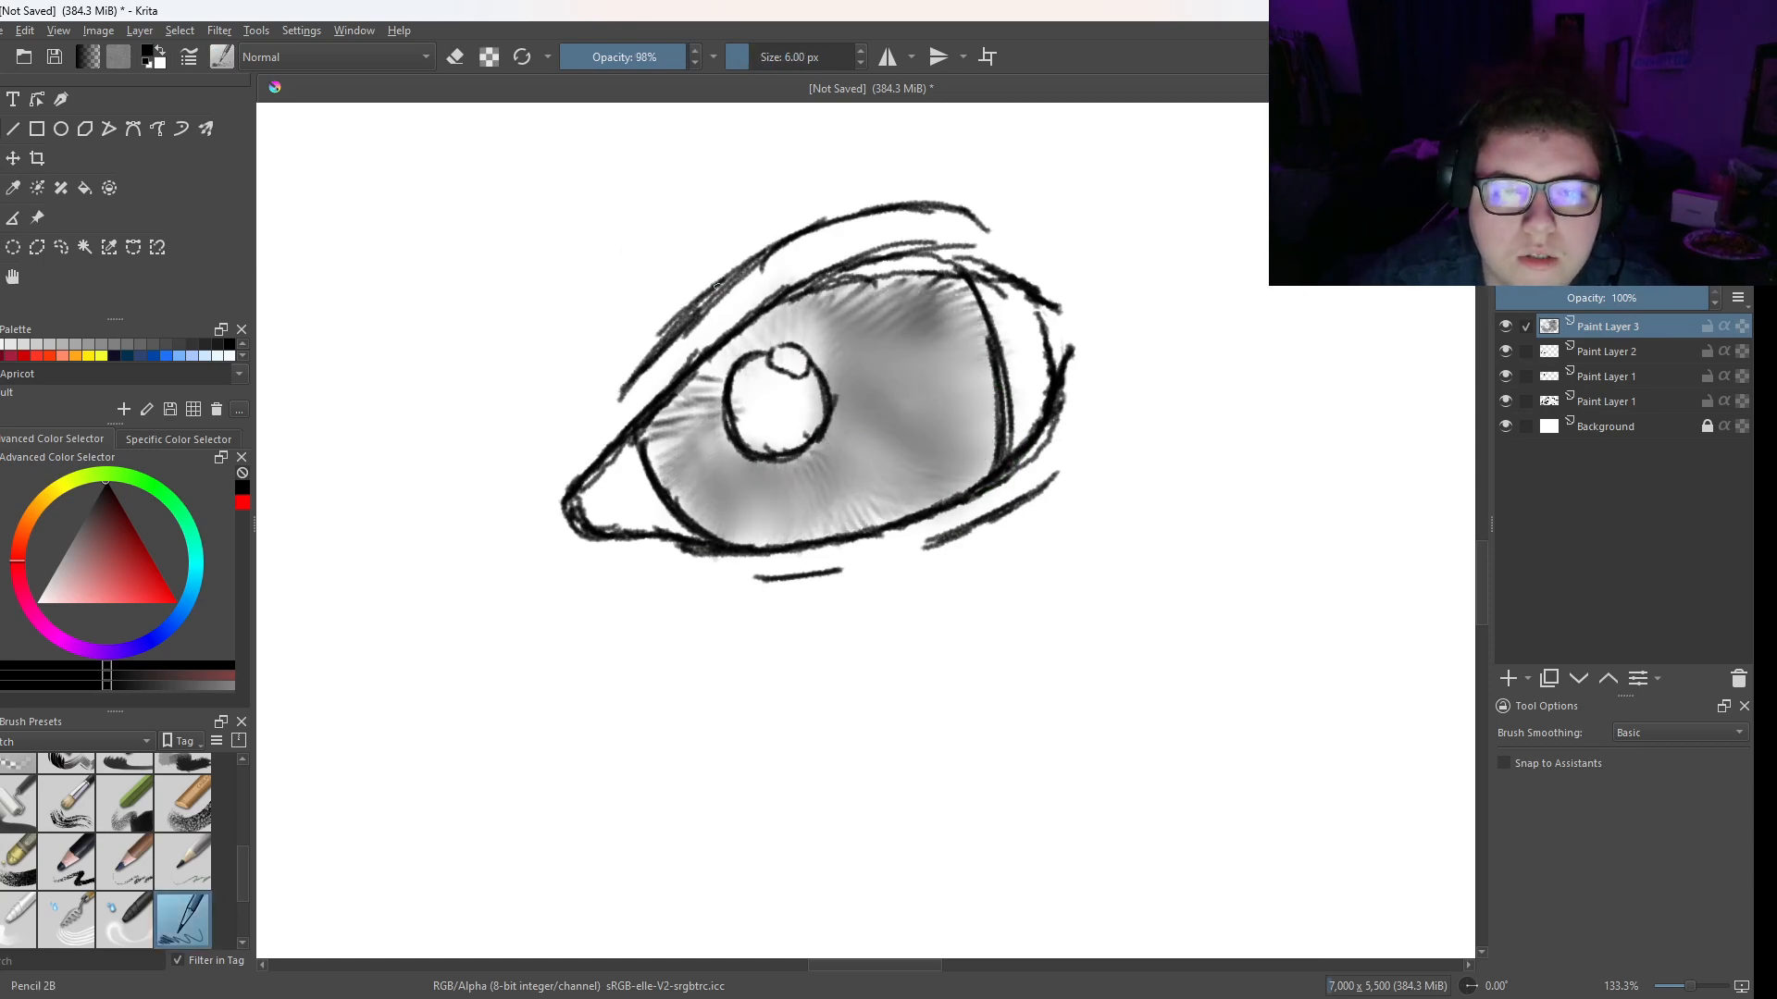
{"action": "left_click_drag", "start_coordinate": [733, 448], "coordinate": [721, 465]}
{"action": "mouse_move", "coordinate": [728, 485]}
{"action": "left_mouse_down"}
{"action": "mouse_move", "coordinate": [710, 522]}
{"action": "mouse_move", "coordinate": [674, 501]}
{"action": "left_mouse_up"}
{"action": "left_click_drag", "start_coordinate": [728, 435], "coordinate": [701, 457]}
{"action": "left_click_drag", "start_coordinate": [687, 457], "coordinate": [657, 479]}
{"action": "mouse_move", "coordinate": [715, 454]}
{"action": "left_mouse_down"}
{"action": "mouse_move", "coordinate": [687, 476]}
{"action": "mouse_move", "coordinate": [657, 462]}
{"action": "mouse_move", "coordinate": [650, 432]}
{"action": "mouse_move", "coordinate": [692, 403]}
{"action": "left_mouse_up"}
{"action": "left_click_drag", "start_coordinate": [753, 462], "coordinate": [738, 537]}
{"action": "left_click_drag", "start_coordinate": [798, 514], "coordinate": [804, 540]}
{"action": "mouse_move", "coordinate": [773, 475]}
{"action": "left_mouse_down"}
{"action": "mouse_move", "coordinate": [775, 521]}
{"action": "mouse_move", "coordinate": [841, 516]}
{"action": "left_mouse_up"}
{"action": "left_click_drag", "start_coordinate": [818, 492], "coordinate": [836, 535]}
{"action": "left_click_drag", "start_coordinate": [824, 442], "coordinate": [903, 492]}
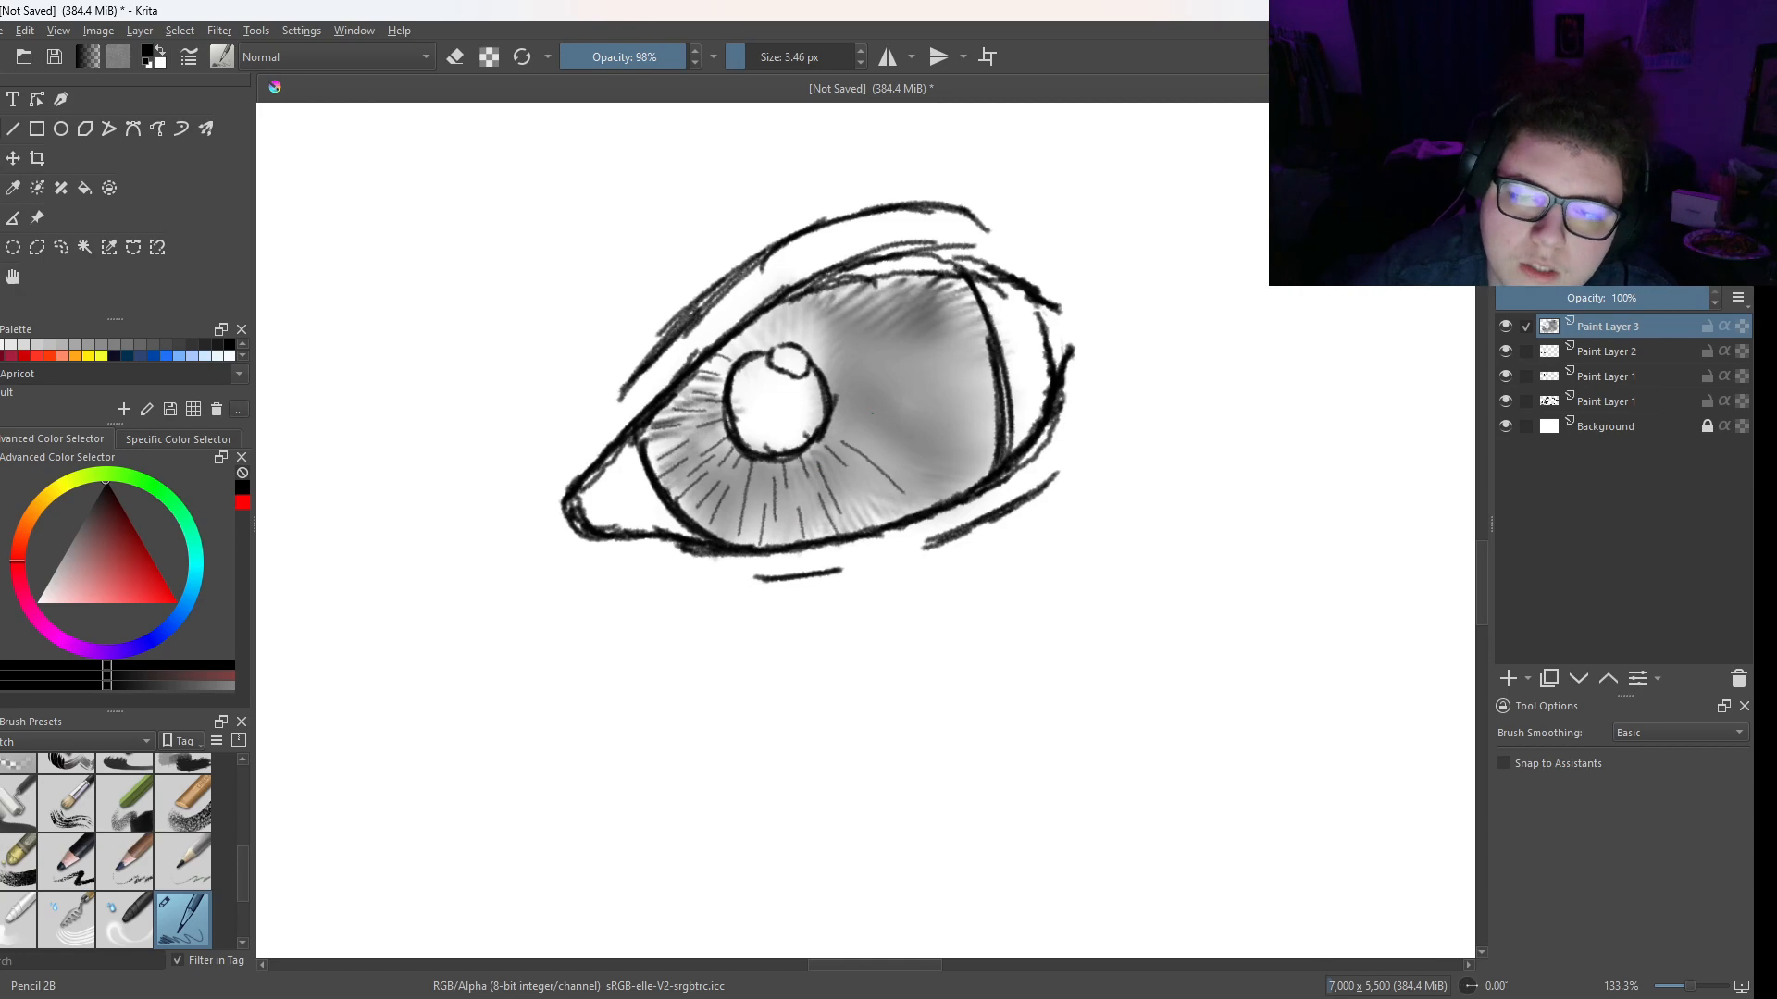
- Continue the thin radiating lines across the iris's right side, from beneath the upper lid down to the lower right edge
{"action": "left_click_drag", "start_coordinate": [852, 414], "coordinate": [978, 406]}
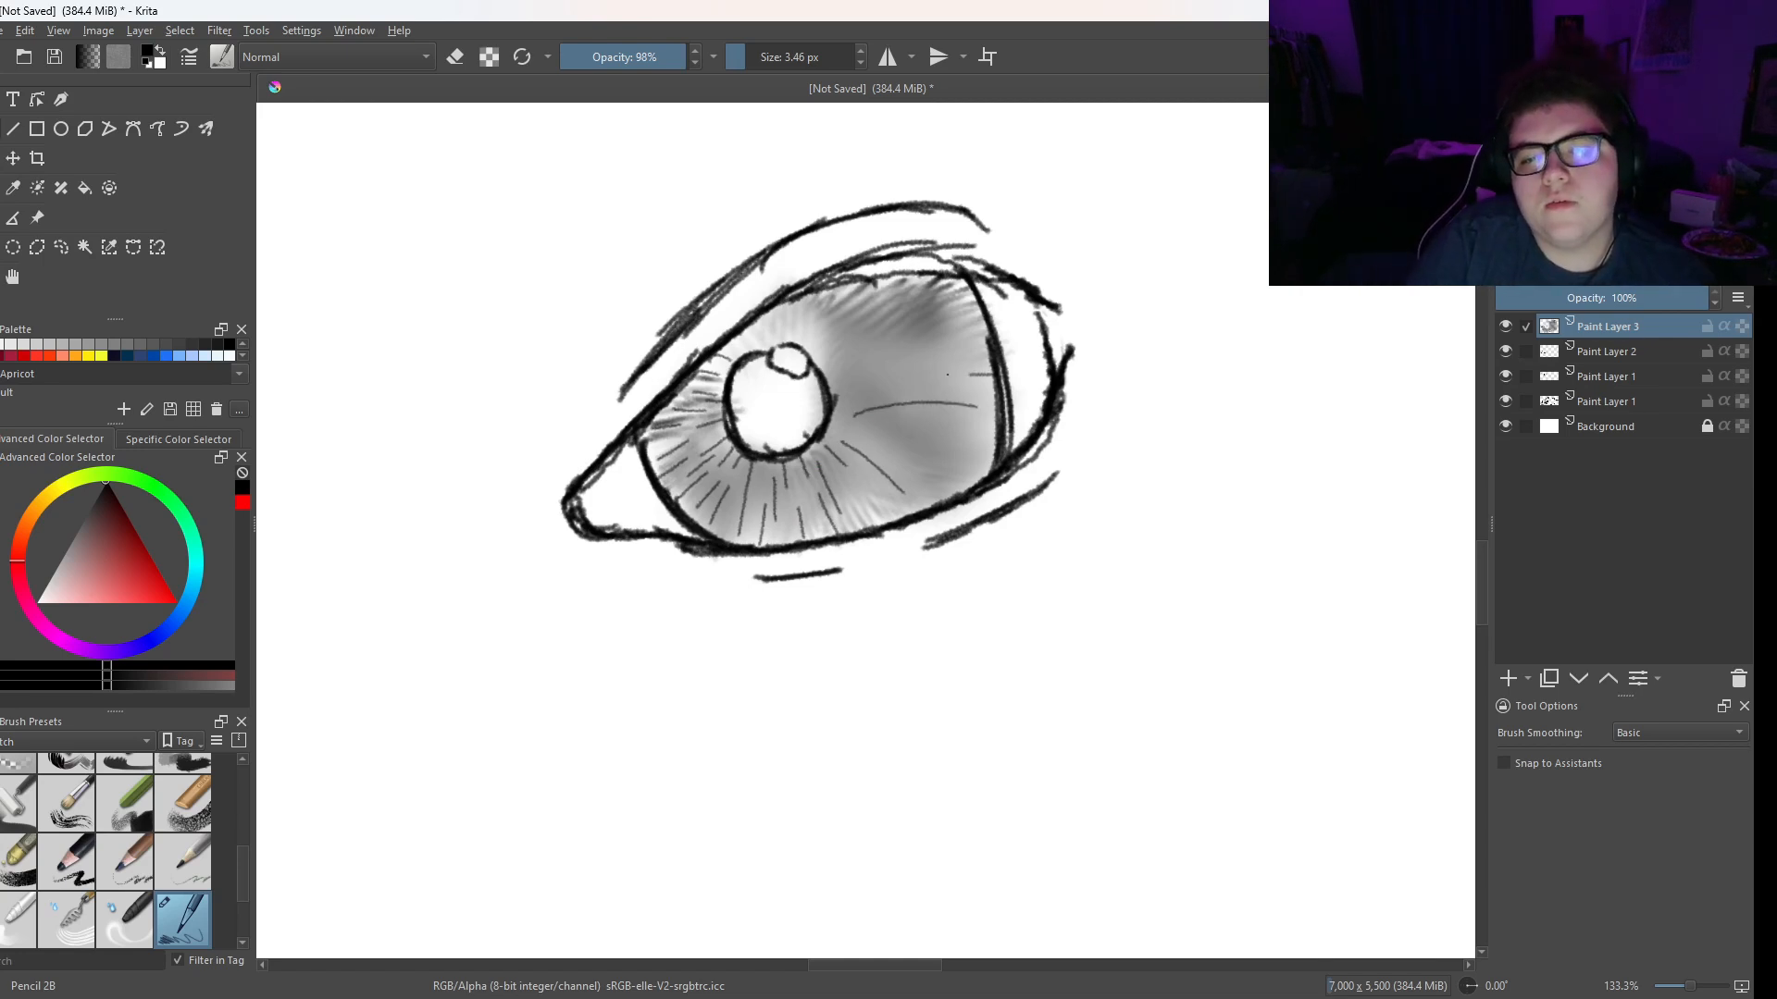
{"action": "mouse_move", "coordinate": [830, 389]}
{"action": "left_mouse_down"}
{"action": "mouse_move", "coordinate": [931, 361]}
{"action": "mouse_move", "coordinate": [968, 387]}
{"action": "mouse_move", "coordinate": [976, 302]}
{"action": "left_mouse_up"}
{"action": "left_click_drag", "start_coordinate": [869, 328], "coordinate": [940, 283]}
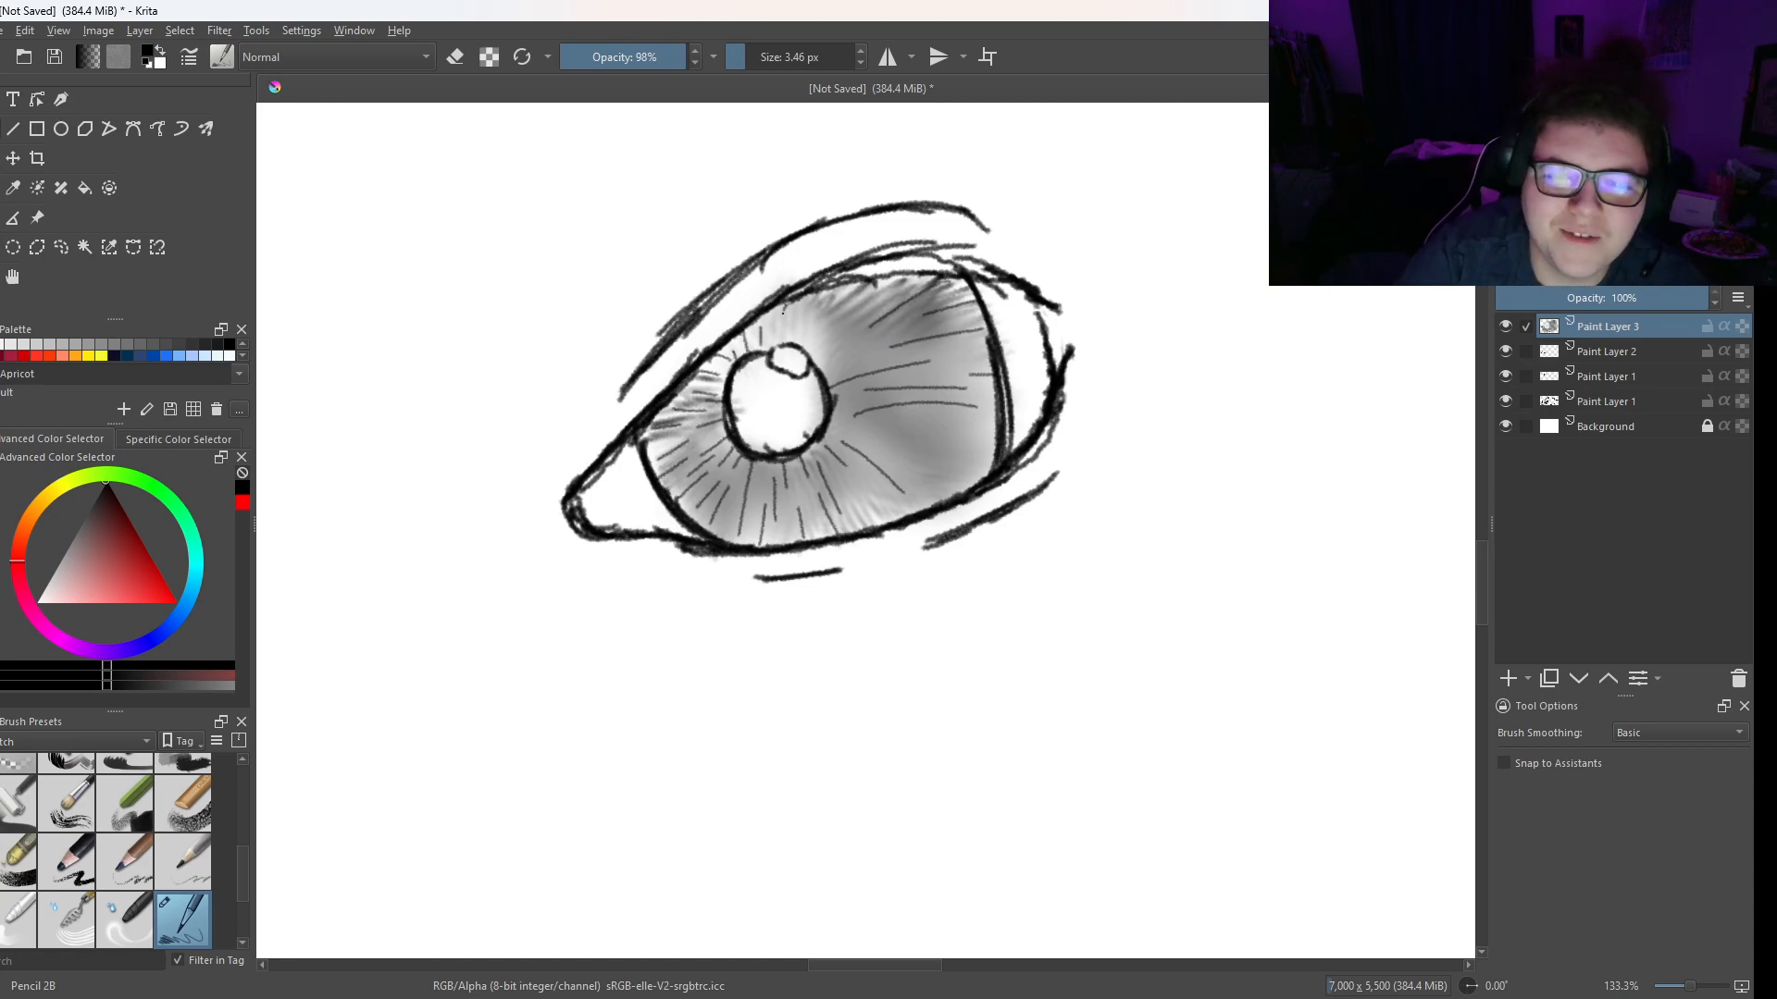
{"action": "left_click_drag", "start_coordinate": [814, 350], "coordinate": [875, 293]}
{"action": "left_click_drag", "start_coordinate": [857, 328], "coordinate": [917, 277]}
{"action": "left_click_drag", "start_coordinate": [832, 373], "coordinate": [896, 335]}
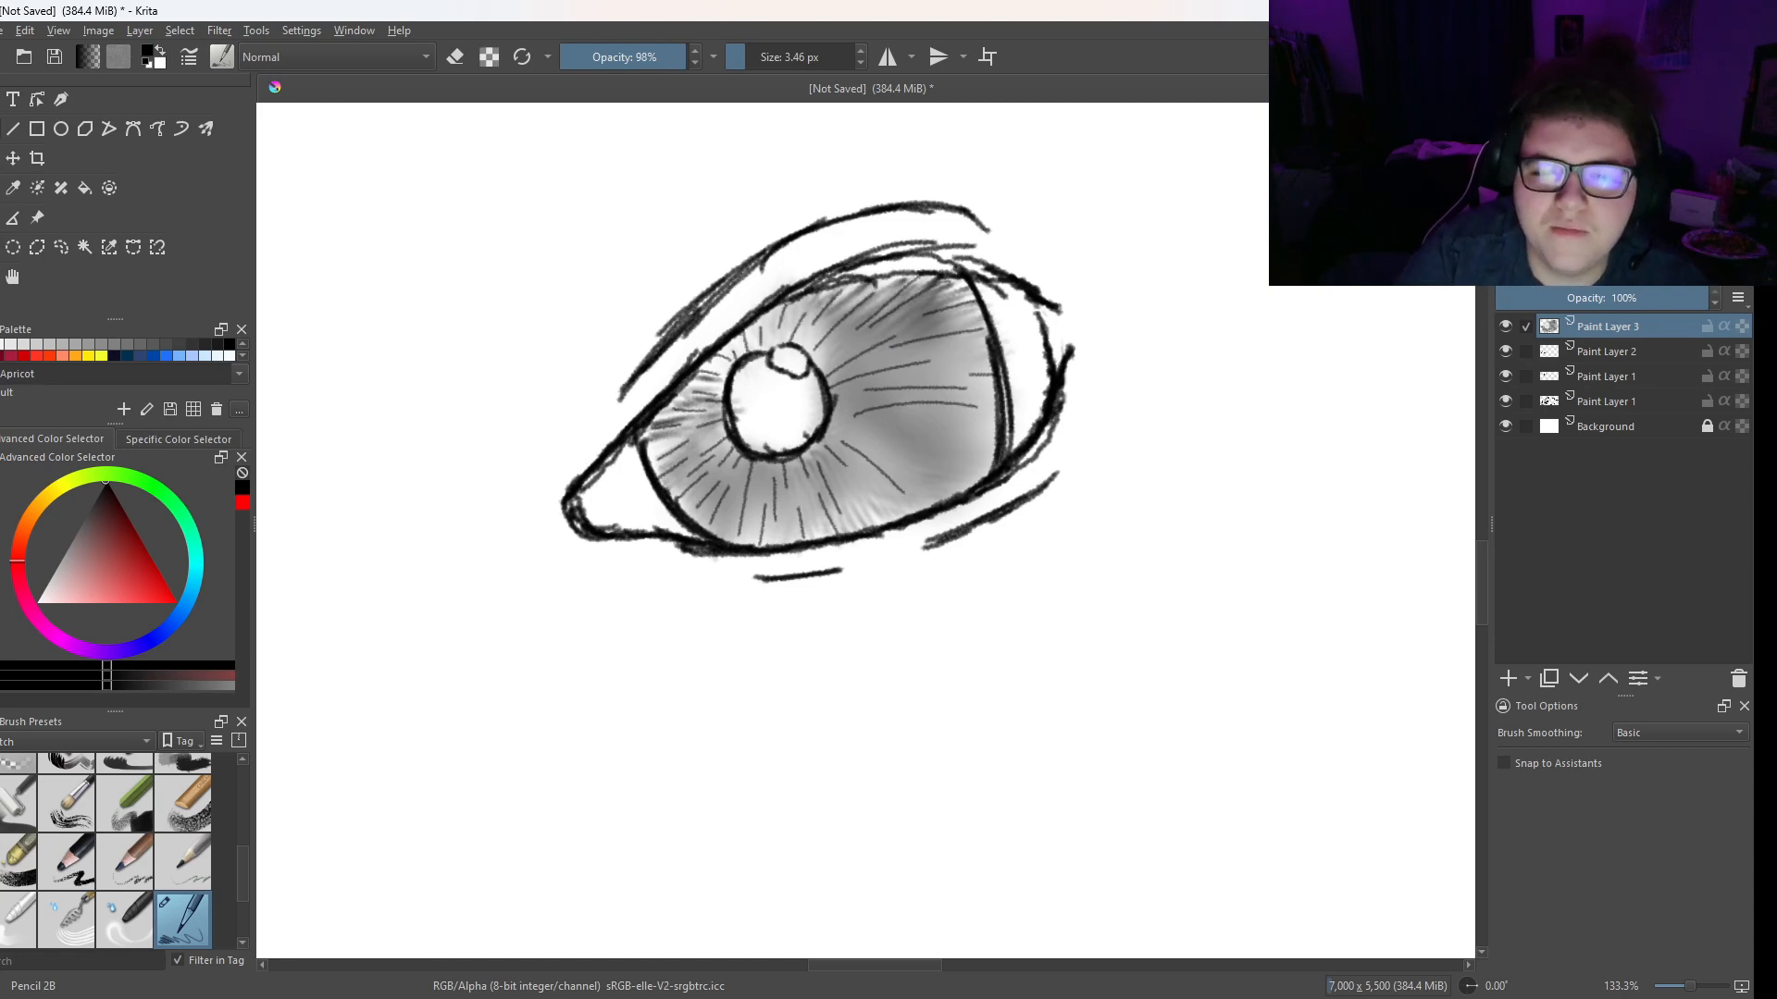
{"action": "left_click_drag", "start_coordinate": [874, 427], "coordinate": [966, 451]}
{"action": "left_click_drag", "start_coordinate": [908, 465], "coordinate": [977, 485]}
{"action": "mouse_move", "coordinate": [957, 459]}
{"action": "left_mouse_down"}
{"action": "mouse_move", "coordinate": [1000, 468]}
{"action": "mouse_move", "coordinate": [997, 446]}
{"action": "left_mouse_up"}
{"action": "left_click_drag", "start_coordinate": [963, 414], "coordinate": [1003, 421]}
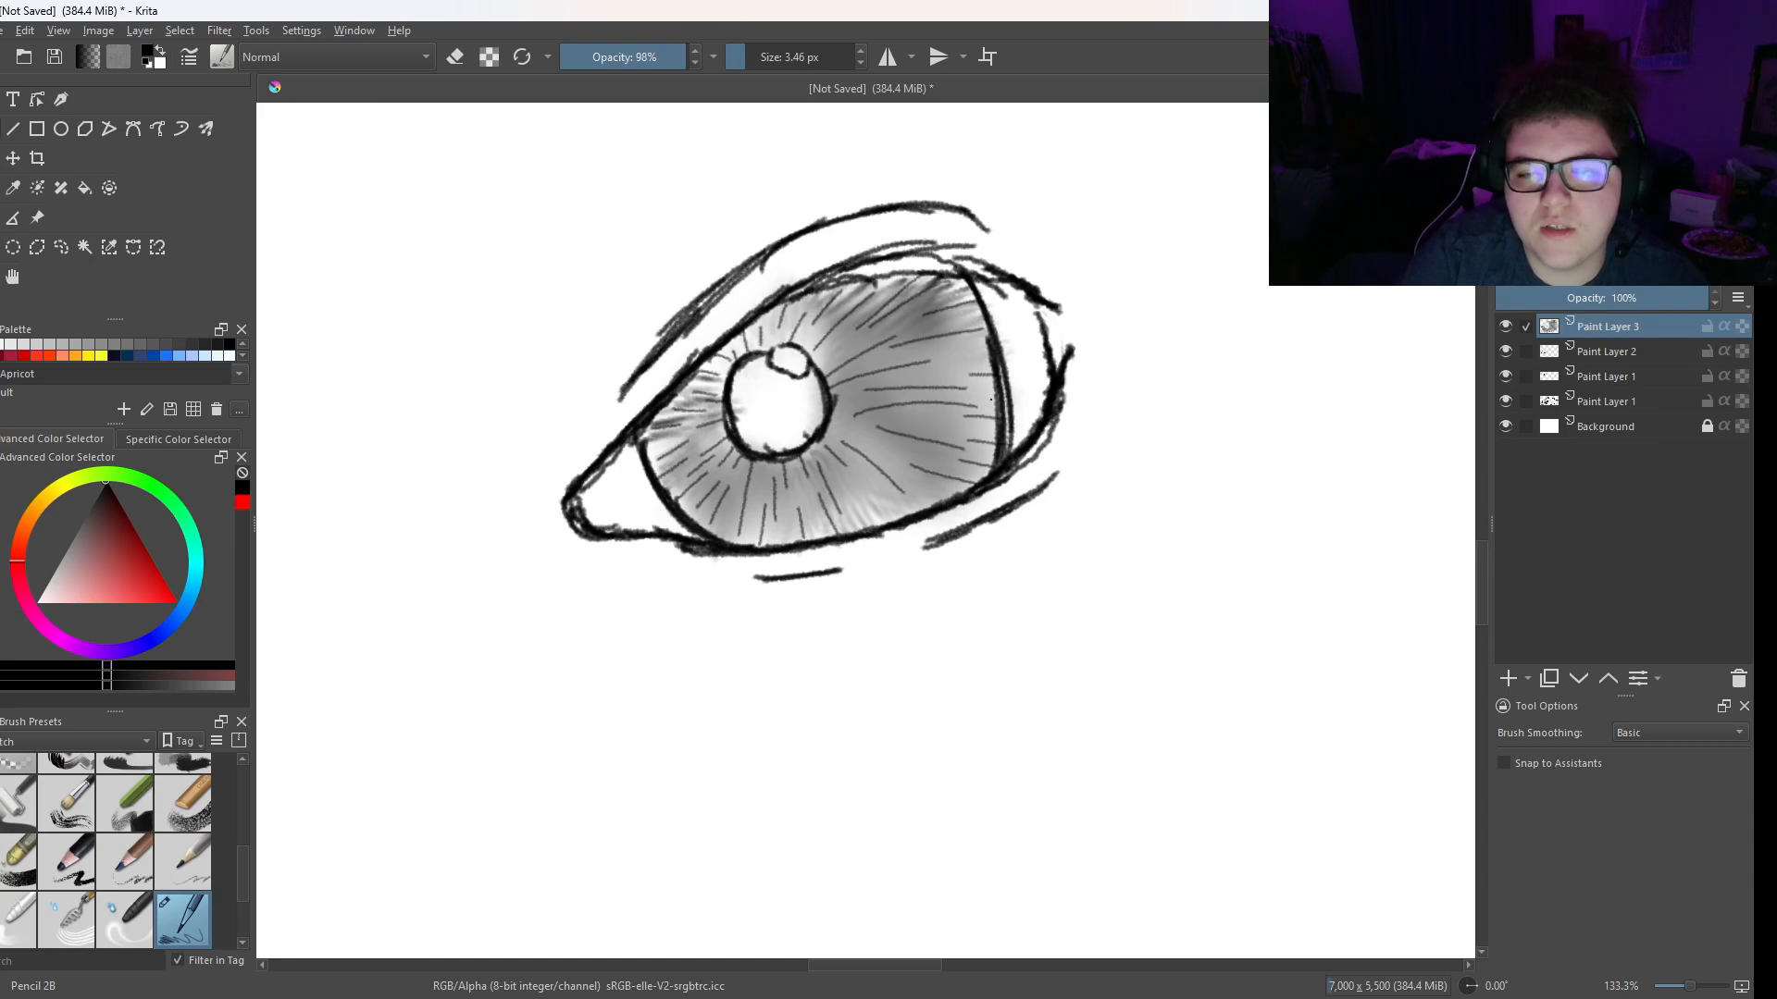
- Add another paint layer and darken the upper lid line on it from the inner corner to the outer edge of the iris
{"action": "left_click", "coordinate": [1509, 679]}
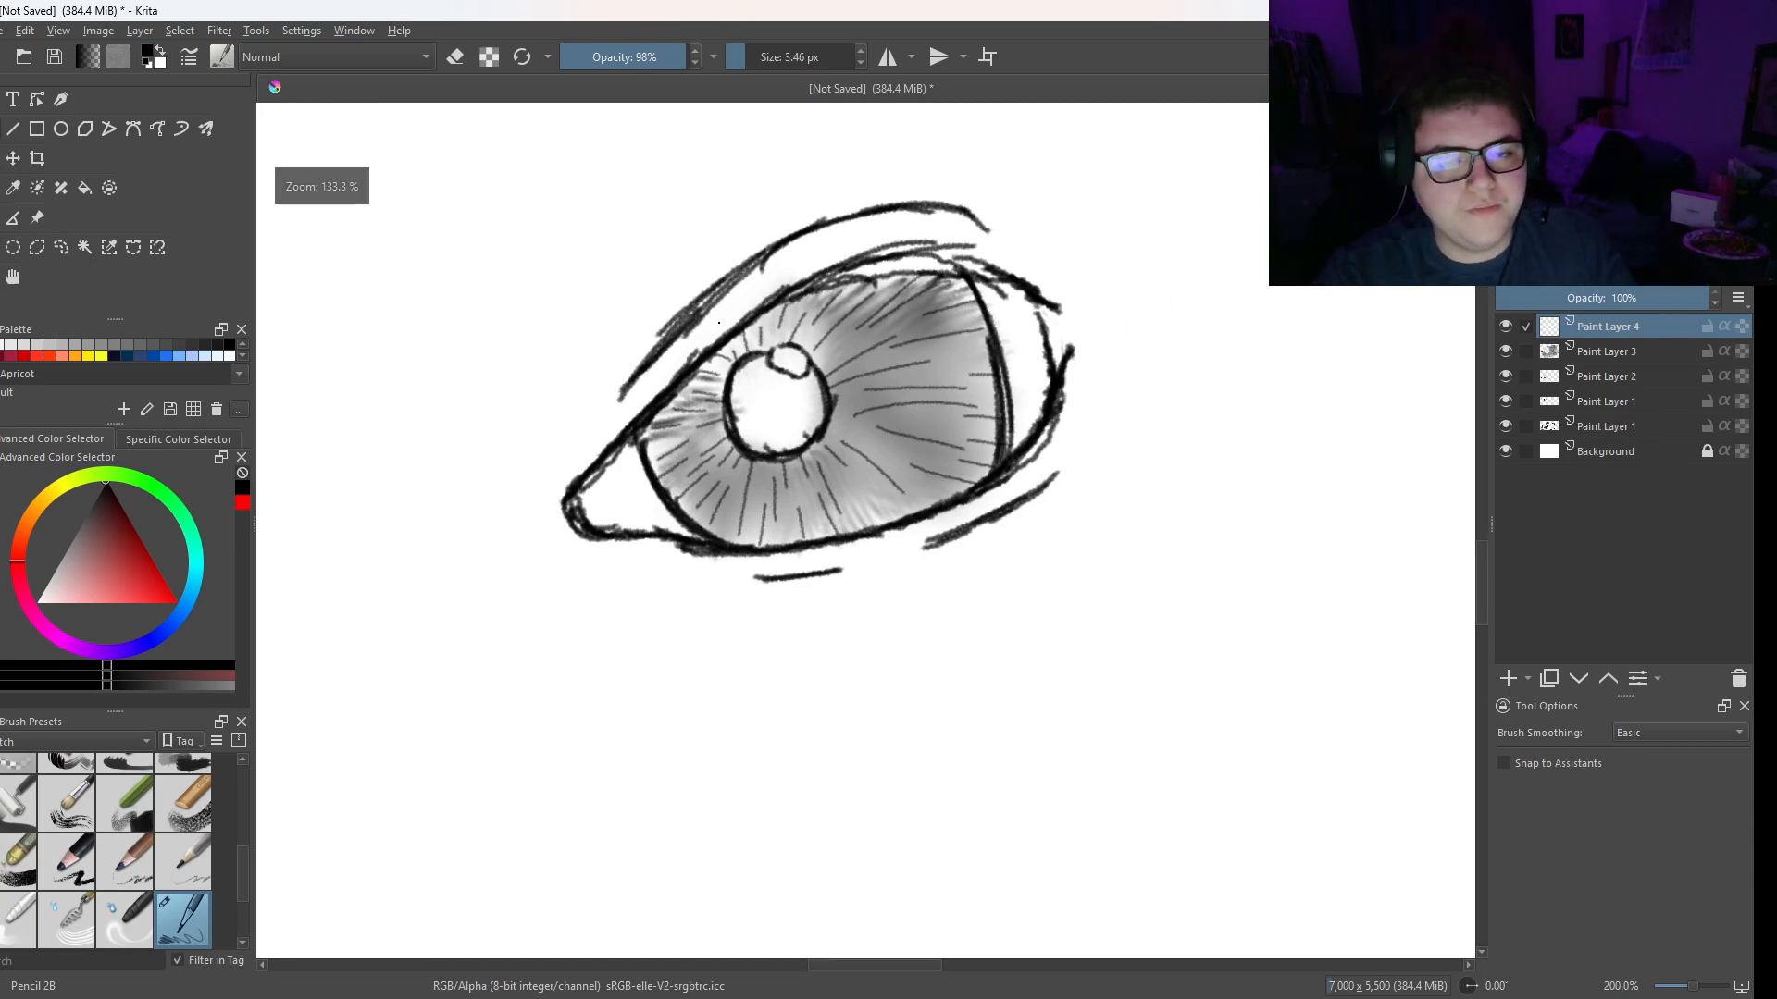
{"action": "left_click_drag", "start_coordinate": [833, 444], "coordinate": [865, 476]}
{"action": "right_click", "coordinate": [761, 386]}
{"action": "right_click", "coordinate": [761, 386]}
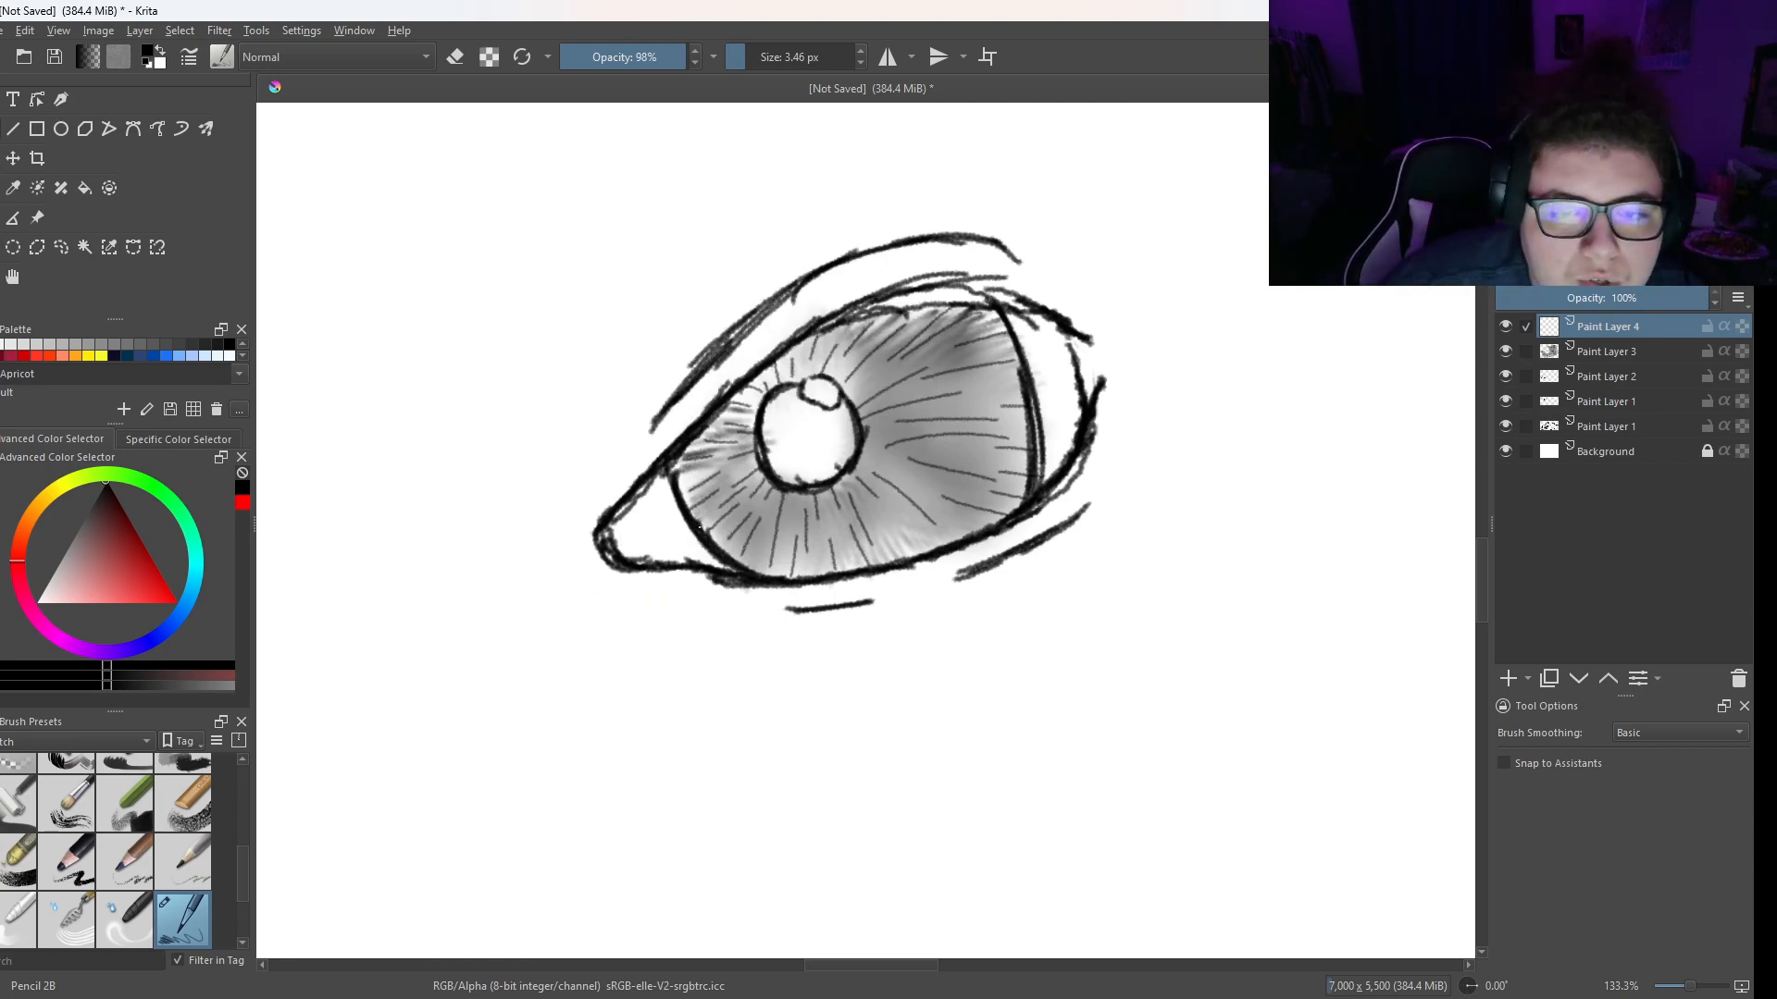
{"action": "mouse_move", "coordinate": [603, 528]}
{"action": "left_mouse_down"}
{"action": "mouse_move", "coordinate": [824, 333]}
{"action": "mouse_move", "coordinate": [742, 396]}
{"action": "mouse_move", "coordinate": [884, 321]}
{"action": "mouse_move", "coordinate": [1034, 322]}
{"action": "left_mouse_up"}
{"action": "left_click_drag", "start_coordinate": [1038, 313], "coordinate": [853, 324]}
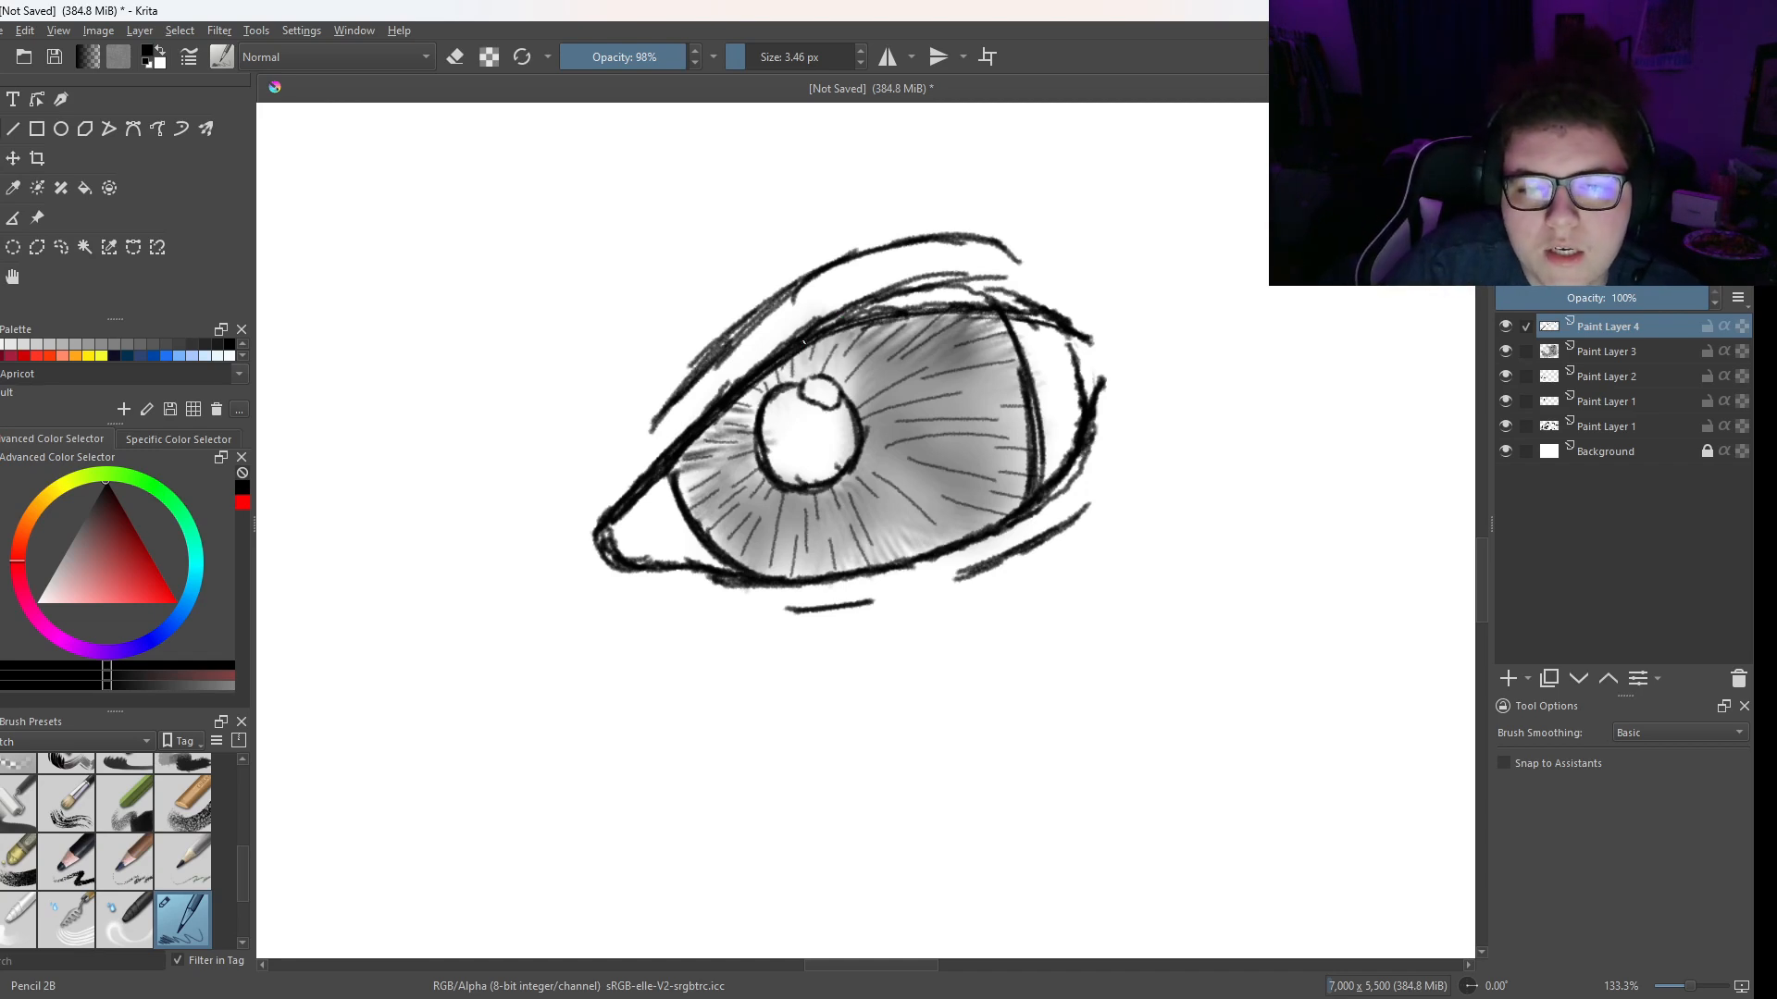
- Hatch shading strokes inside the outer corner of the eye and along the underside of the upper lid
{"action": "mouse_move", "coordinate": [1058, 332]}
{"action": "left_mouse_down"}
{"action": "mouse_move", "coordinate": [1079, 404]}
{"action": "mouse_move", "coordinate": [1070, 377]}
{"action": "mouse_move", "coordinate": [1068, 457]}
{"action": "left_mouse_up"}
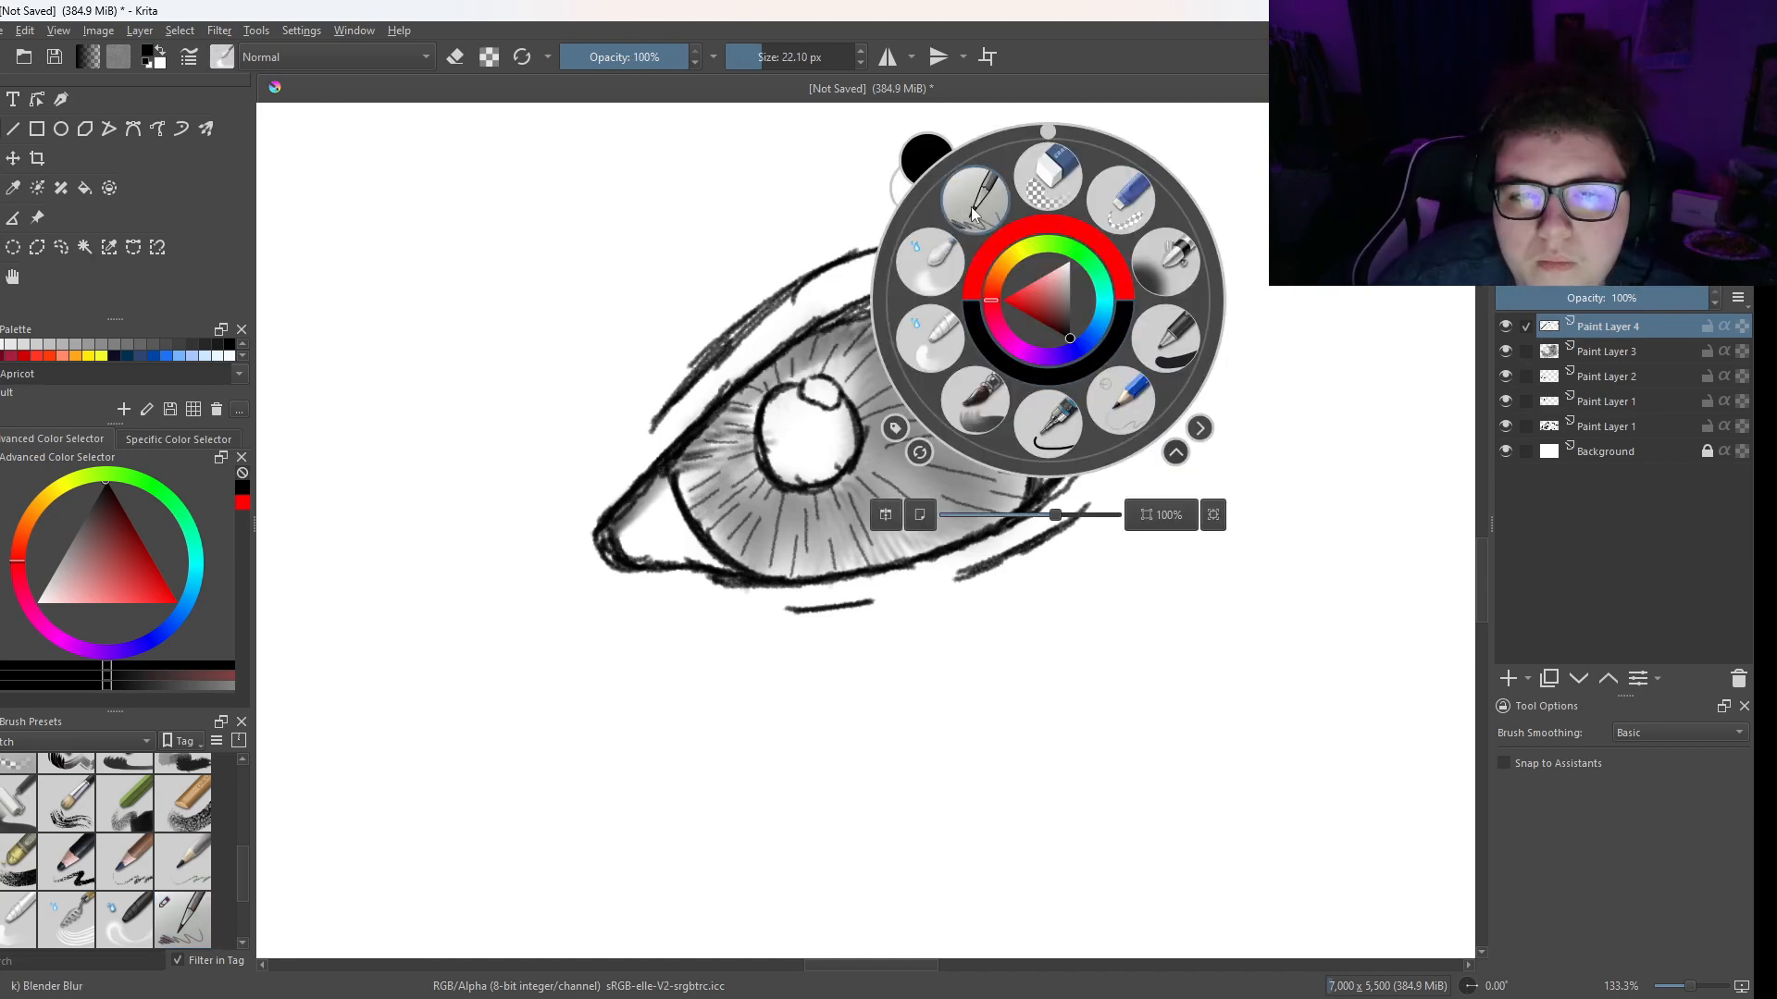
{"action": "left_click", "coordinate": [976, 209]}
{"action": "left_click_drag", "start_coordinate": [774, 372], "coordinate": [804, 353]}
{"action": "mouse_move", "coordinate": [829, 331]}
{"action": "left_mouse_down"}
{"action": "mouse_move", "coordinate": [816, 357]}
{"action": "mouse_move", "coordinate": [999, 320]}
{"action": "mouse_move", "coordinate": [875, 330]}
{"action": "left_mouse_up"}
- Blend the shading beneath the upper lid and in both eye corners with Blender Blur at 22.10 px
{"action": "right_click", "coordinate": [872, 298]}
{"action": "right_click", "coordinate": [864, 269]}
{"action": "right_click", "coordinate": [790, 325]}
{"action": "left_click", "coordinate": [677, 293]}
{"action": "mouse_move", "coordinate": [759, 375]}
{"action": "left_mouse_down"}
{"action": "mouse_move", "coordinate": [856, 325]}
{"action": "mouse_move", "coordinate": [1054, 334]}
{"action": "mouse_move", "coordinate": [897, 316]}
{"action": "left_mouse_up"}
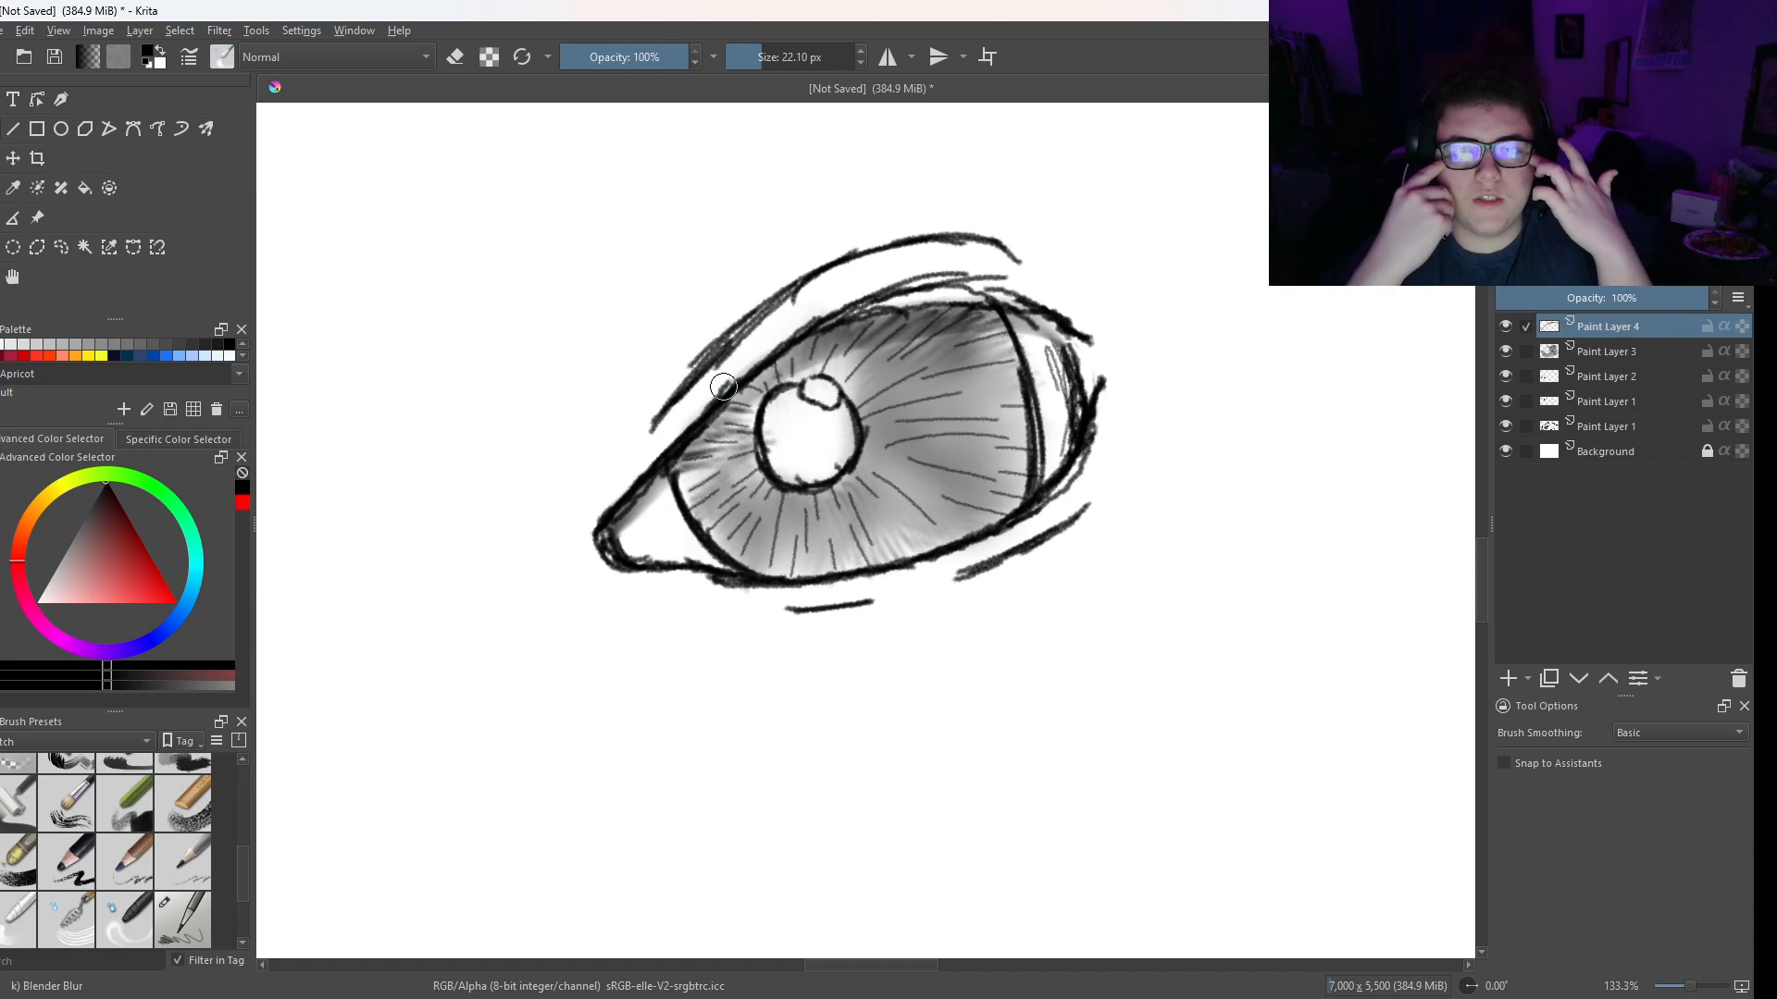
{"action": "left_click_drag", "start_coordinate": [620, 544], "coordinate": [634, 525]}
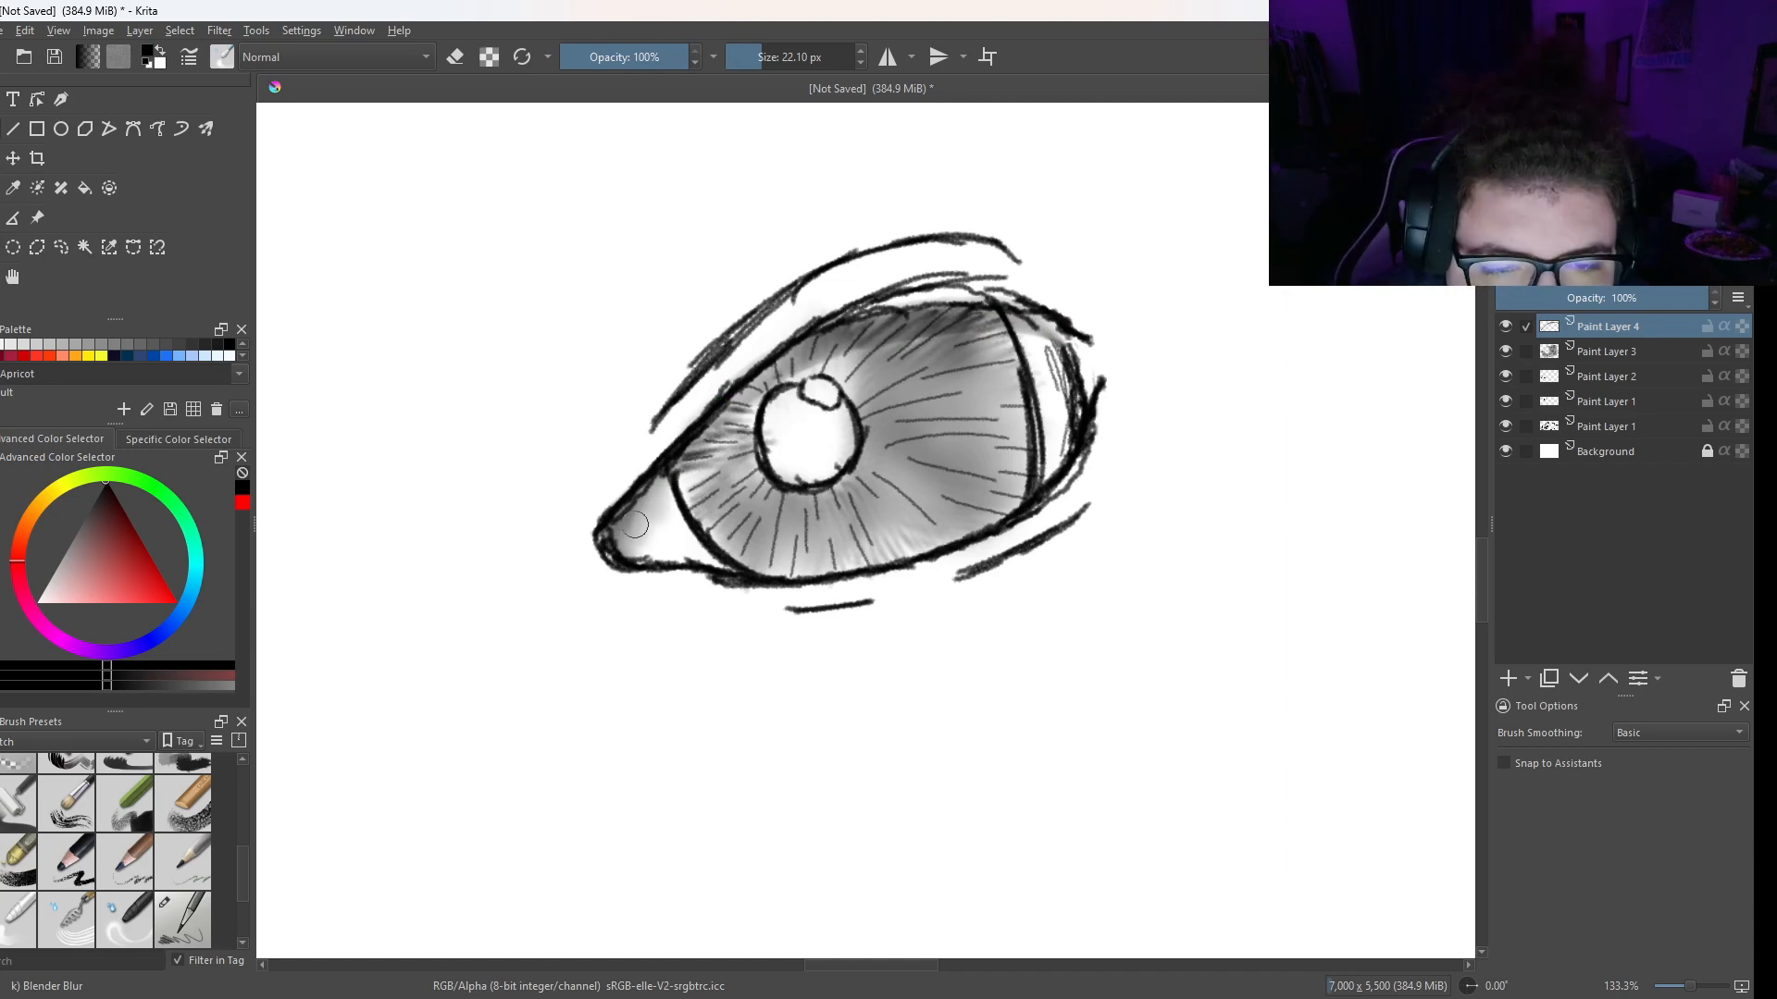
{"action": "mouse_move", "coordinate": [1087, 405]}
{"action": "left_mouse_down"}
{"action": "mouse_move", "coordinate": [1033, 345]}
{"action": "mouse_move", "coordinate": [1044, 328]}
{"action": "mouse_move", "coordinate": [1022, 325]}
{"action": "mouse_move", "coordinate": [1013, 351]}
{"action": "mouse_move", "coordinate": [1052, 354]}
{"action": "mouse_move", "coordinate": [1057, 395]}
{"action": "mouse_move", "coordinate": [1041, 391]}
{"action": "mouse_move", "coordinate": [1054, 355]}
{"action": "mouse_move", "coordinate": [1068, 371]}
{"action": "mouse_move", "coordinate": [1033, 472]}
{"action": "mouse_move", "coordinate": [1016, 403]}
{"action": "left_mouse_up"}
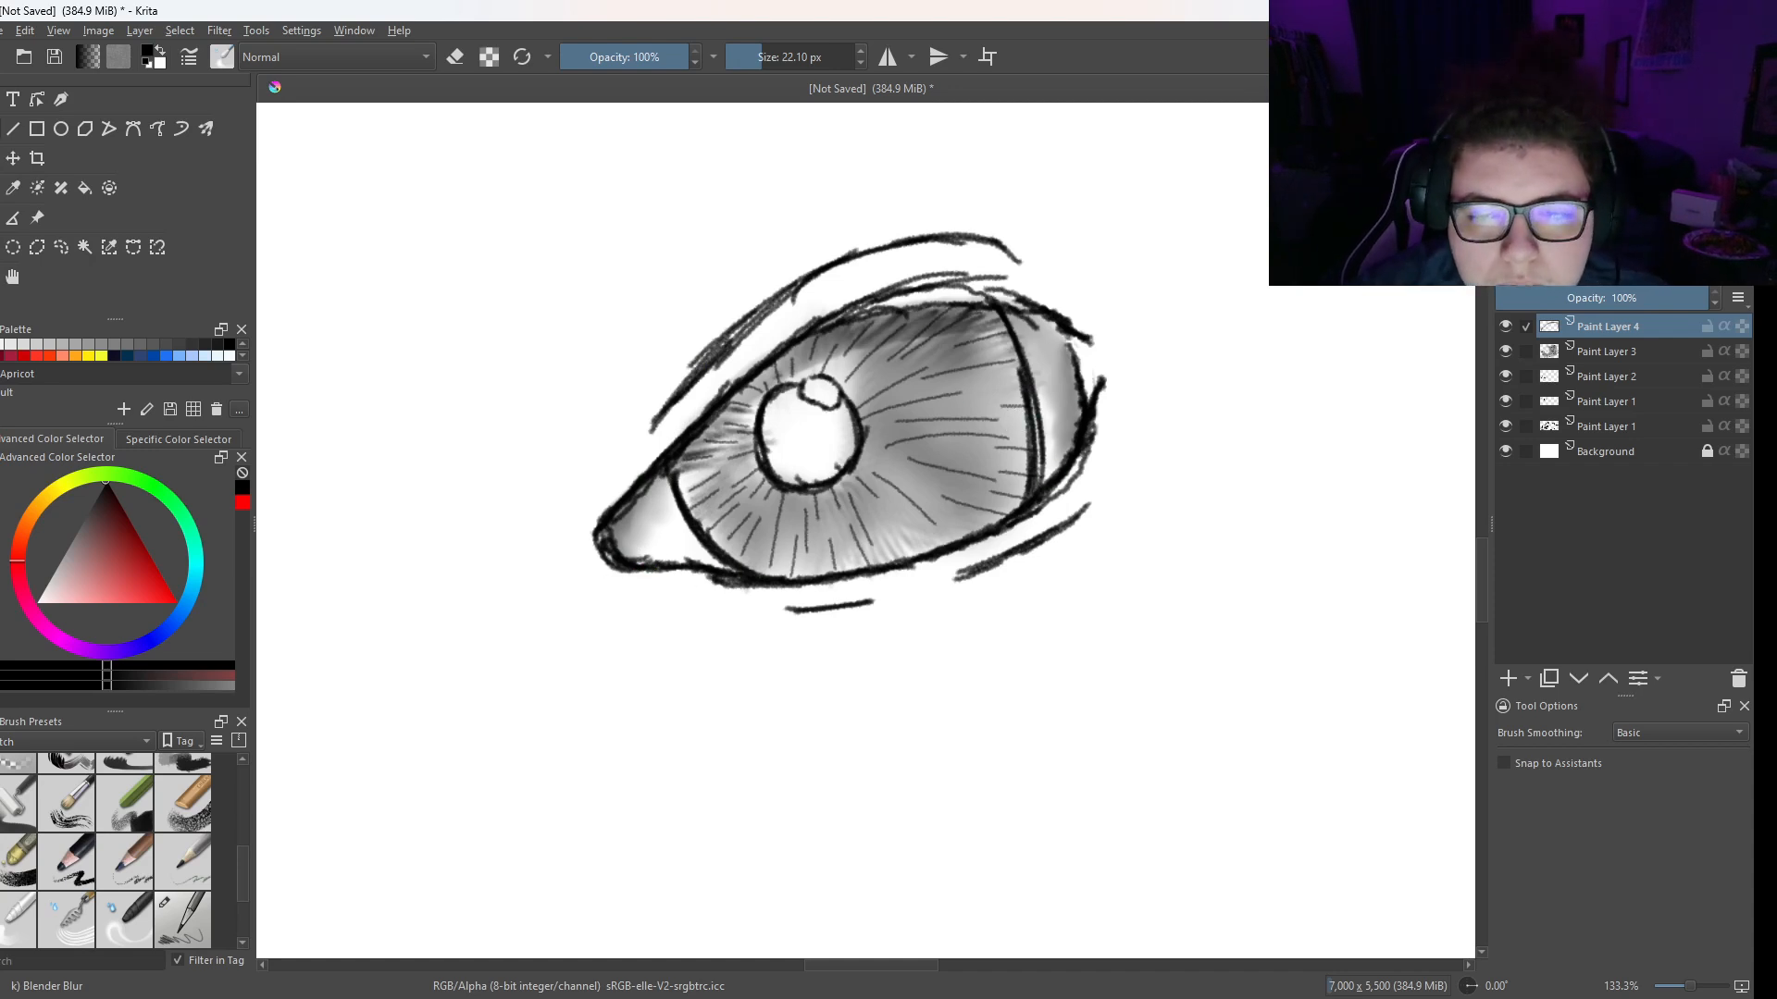
- Darken the inside of the iris's right-hand edge with Pencil 2B strokes at 3.46 px
{"action": "right_click", "coordinate": [939, 354]}
{"action": "left_click", "coordinate": [992, 460]}
{"action": "left_click_drag", "start_coordinate": [1022, 506], "coordinate": [1024, 444]}
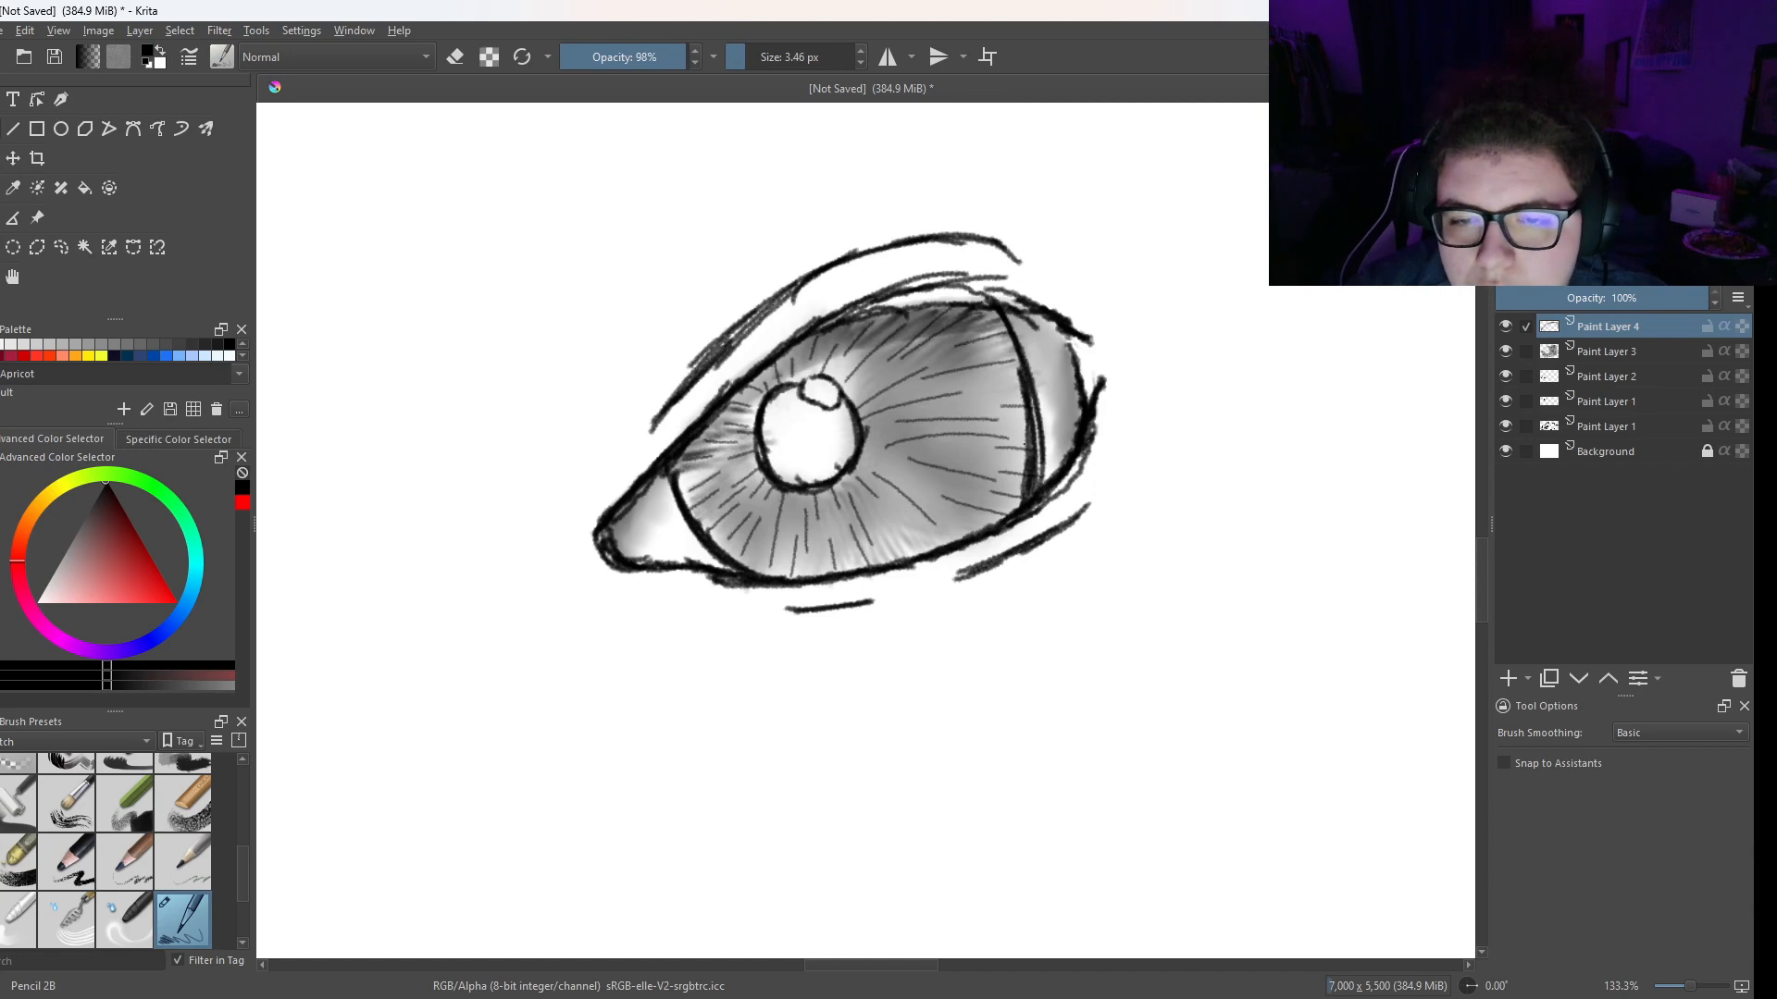
{"action": "left_click_drag", "start_coordinate": [998, 320], "coordinate": [1028, 457]}
- Soften the new strokes along the iris's right-hand edge with Blender Blur at 22.10 px
{"action": "right_click", "coordinate": [987, 325]}
{"action": "left_click", "coordinate": [914, 235]}
{"action": "mouse_move", "coordinate": [987, 328]}
{"action": "left_mouse_down"}
{"action": "mouse_move", "coordinate": [986, 309]}
{"action": "mouse_move", "coordinate": [1024, 393]}
{"action": "mouse_move", "coordinate": [1029, 505]}
{"action": "mouse_move", "coordinate": [1032, 485]}
{"action": "left_mouse_up"}
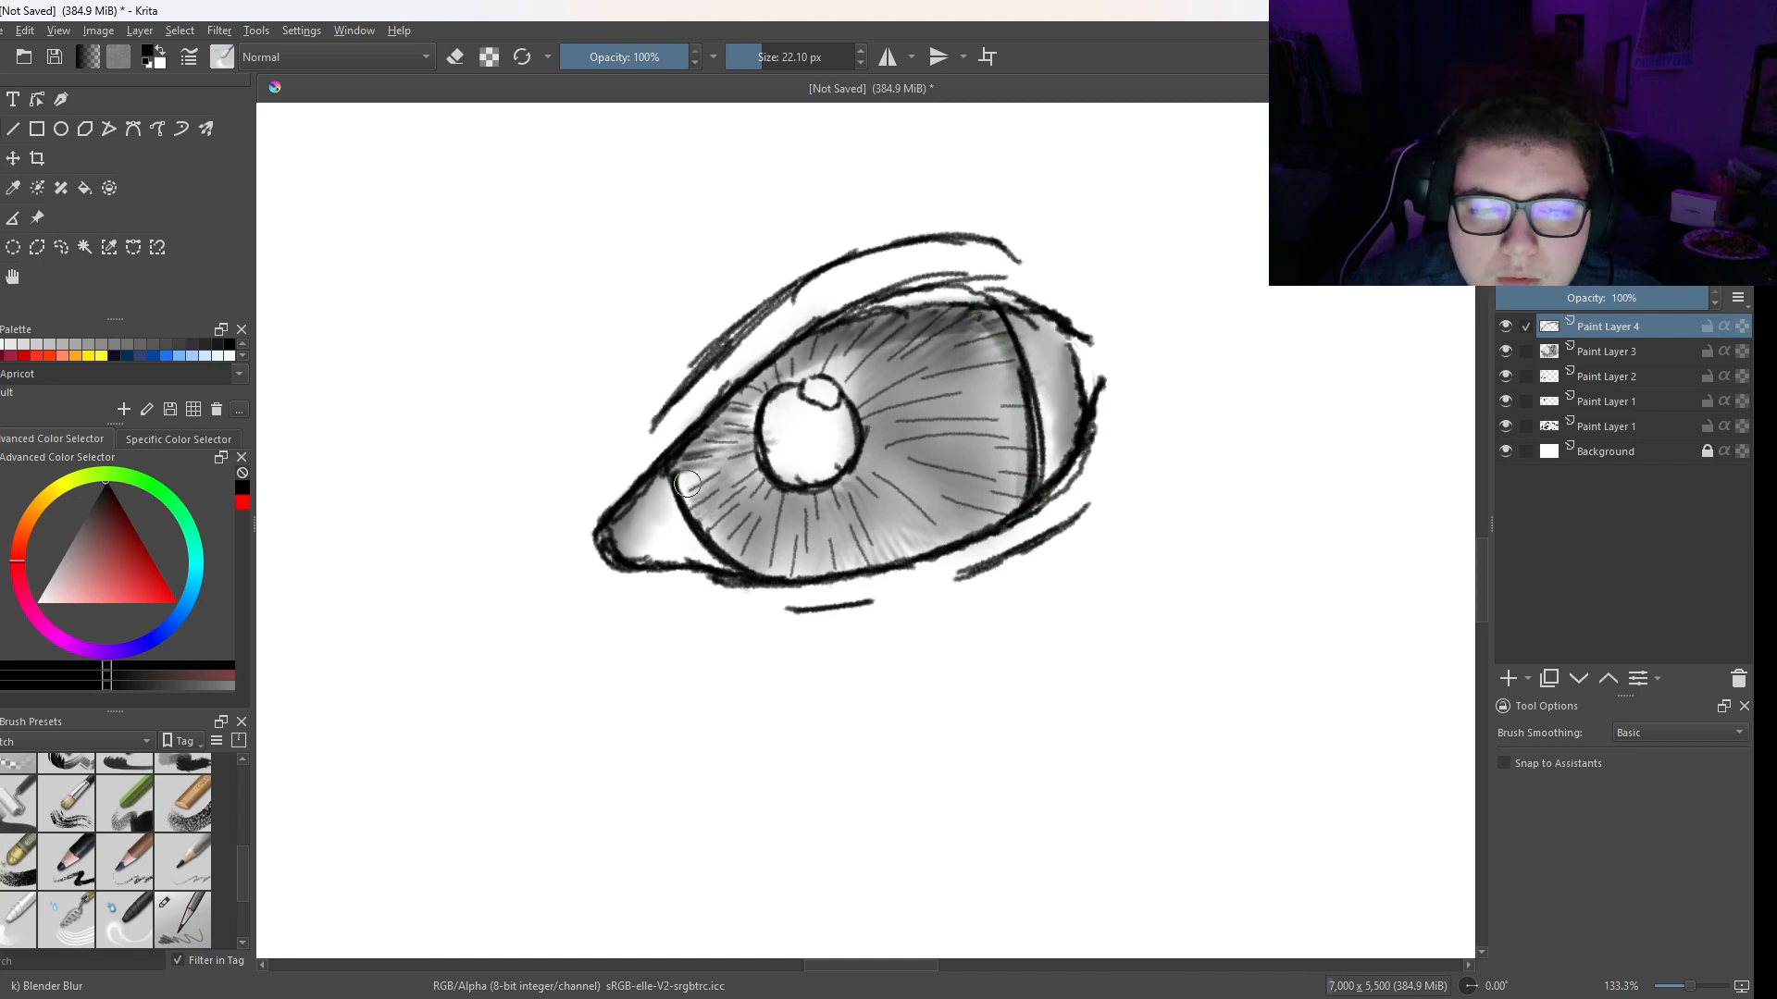
- Hatch the inside of the iris's lower-left edge with Pencil 2B and soften both iris edges with Blender Blur at 22.10 px
{"action": "left_click_drag", "start_coordinate": [683, 482], "coordinate": [752, 567]}
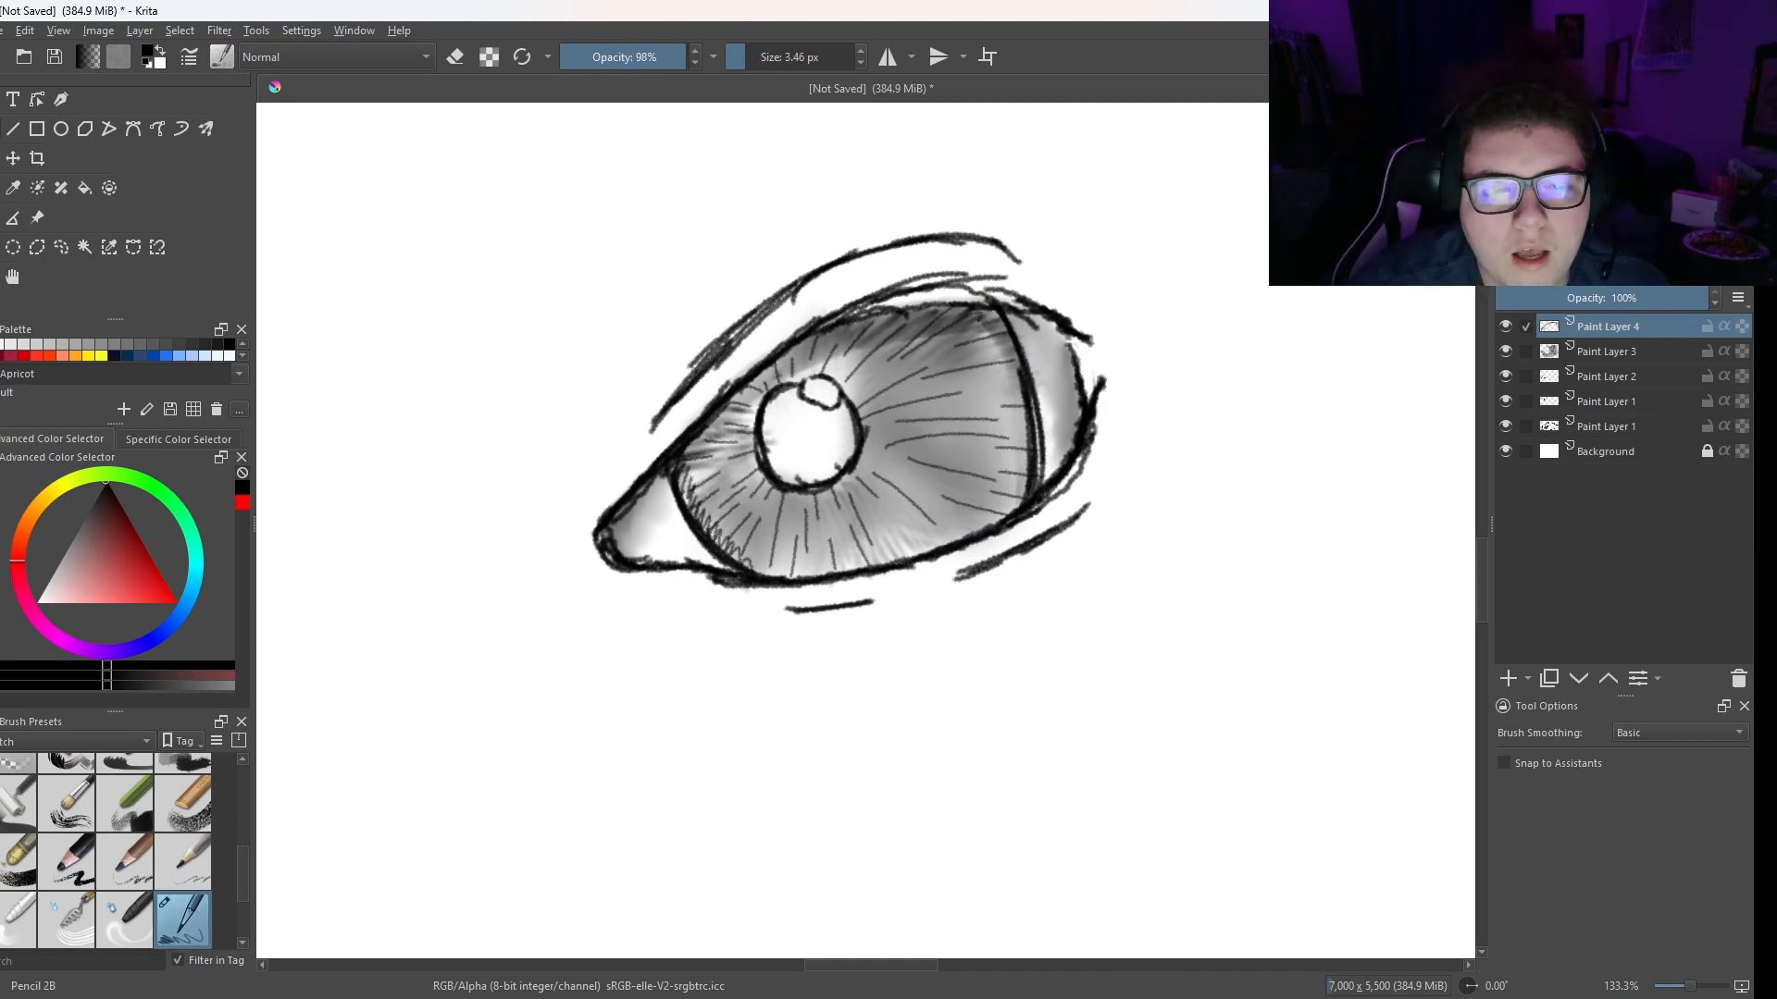
{"action": "right_click", "coordinate": [654, 408]}
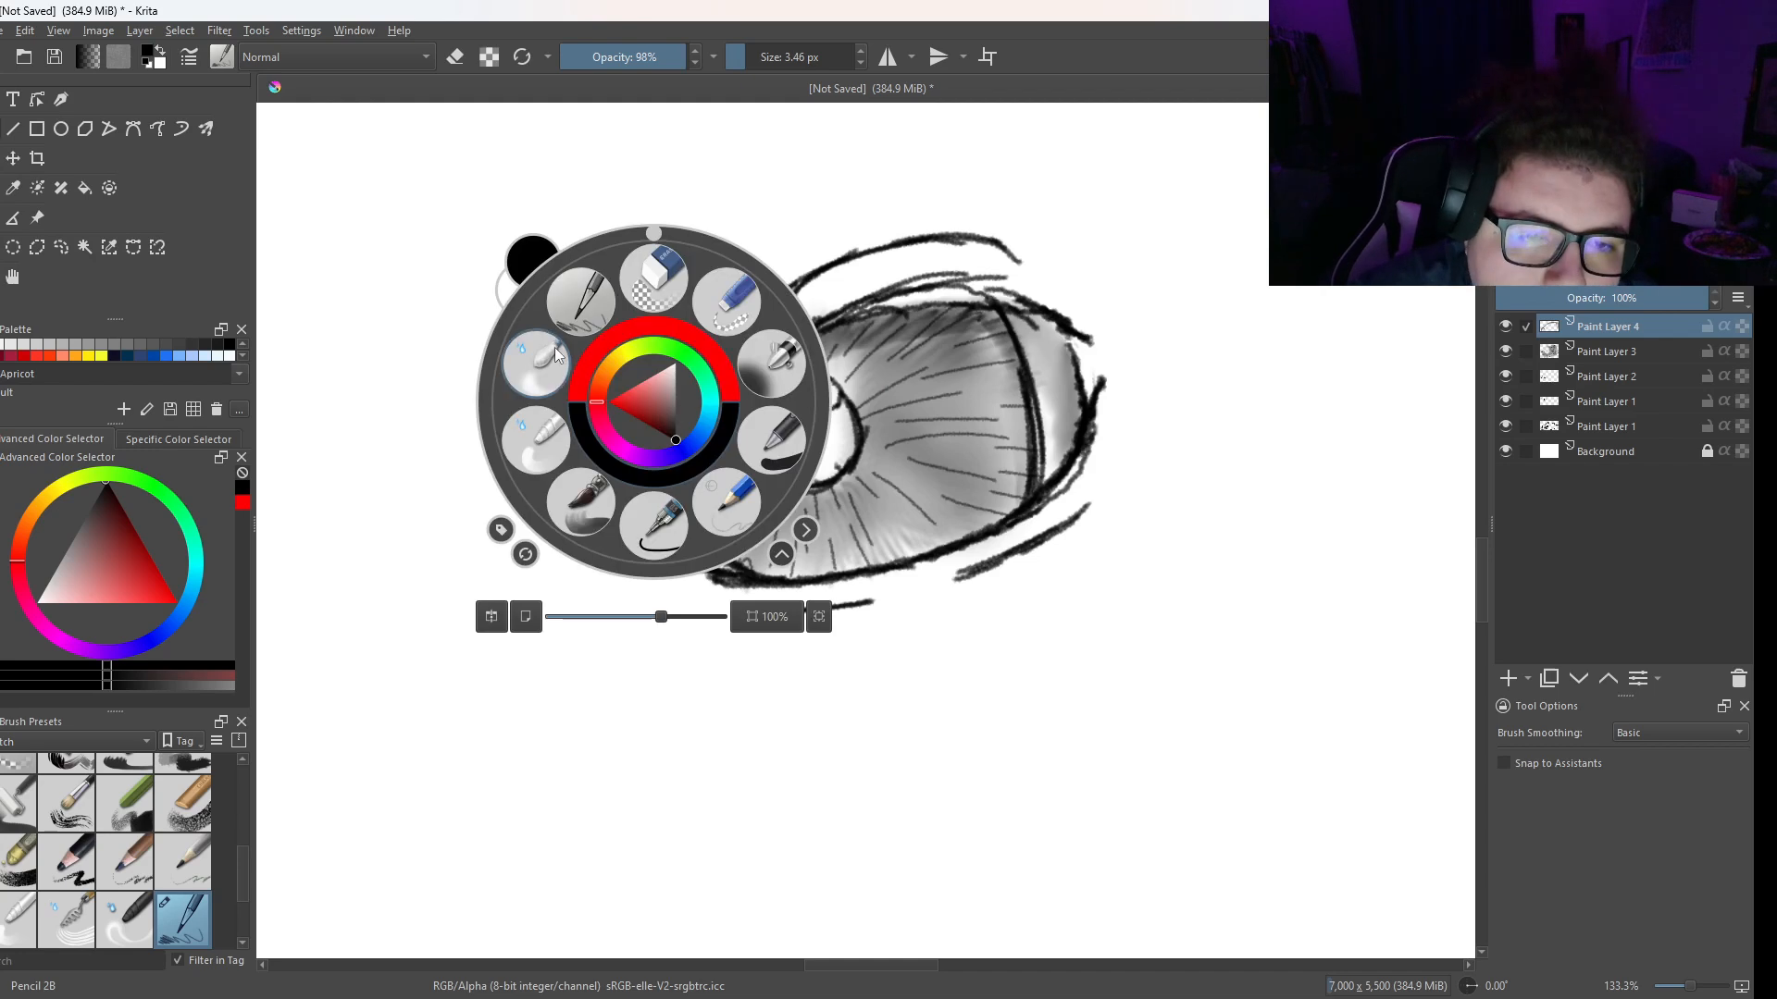
{"action": "left_click", "coordinate": [543, 381]}
{"action": "mouse_move", "coordinate": [728, 534]}
{"action": "left_mouse_down"}
{"action": "mouse_move", "coordinate": [679, 475]}
{"action": "mouse_move", "coordinate": [760, 572]}
{"action": "mouse_move", "coordinate": [686, 483]}
{"action": "mouse_move", "coordinate": [692, 454]}
{"action": "mouse_move", "coordinate": [705, 525]}
{"action": "mouse_move", "coordinate": [757, 568]}
{"action": "left_mouse_up"}
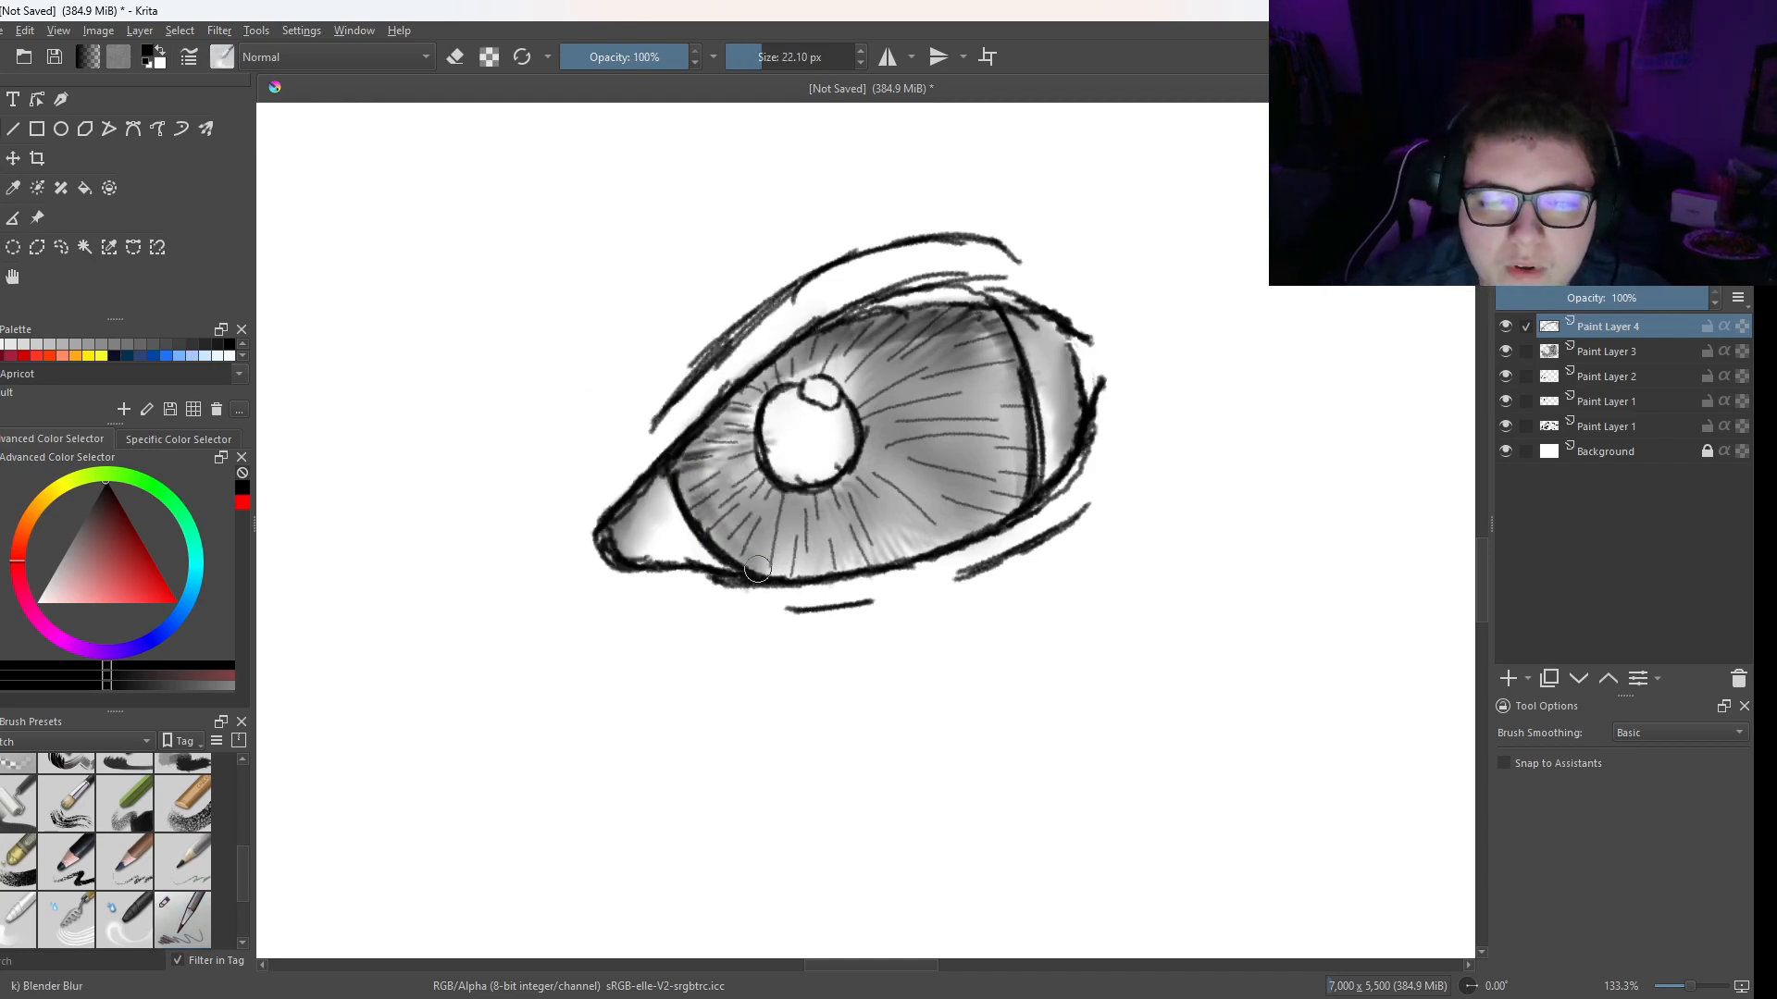
{"action": "mouse_move", "coordinate": [1021, 463]}
{"action": "left_mouse_down"}
{"action": "mouse_move", "coordinate": [1014, 504]}
{"action": "mouse_move", "coordinate": [998, 324]}
{"action": "mouse_move", "coordinate": [1022, 466]}
{"action": "left_mouse_up"}
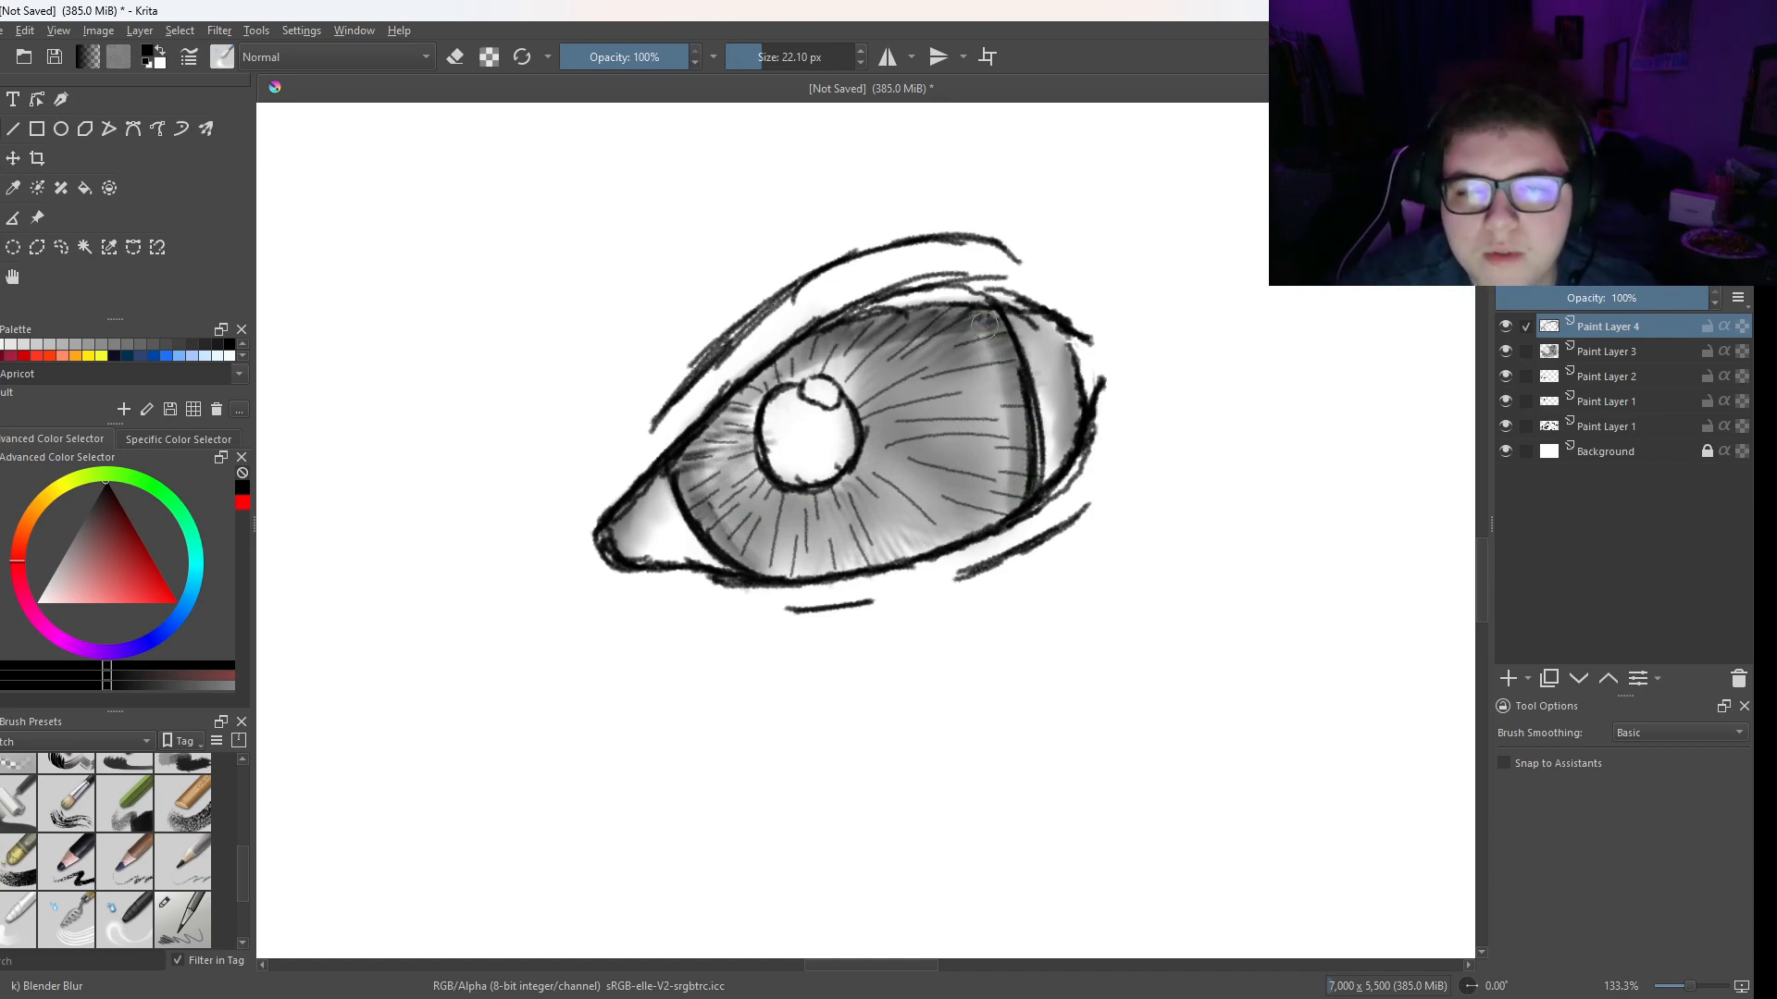
{"action": "right_click", "coordinate": [958, 310]}
{"action": "left_click", "coordinate": [878, 195]}
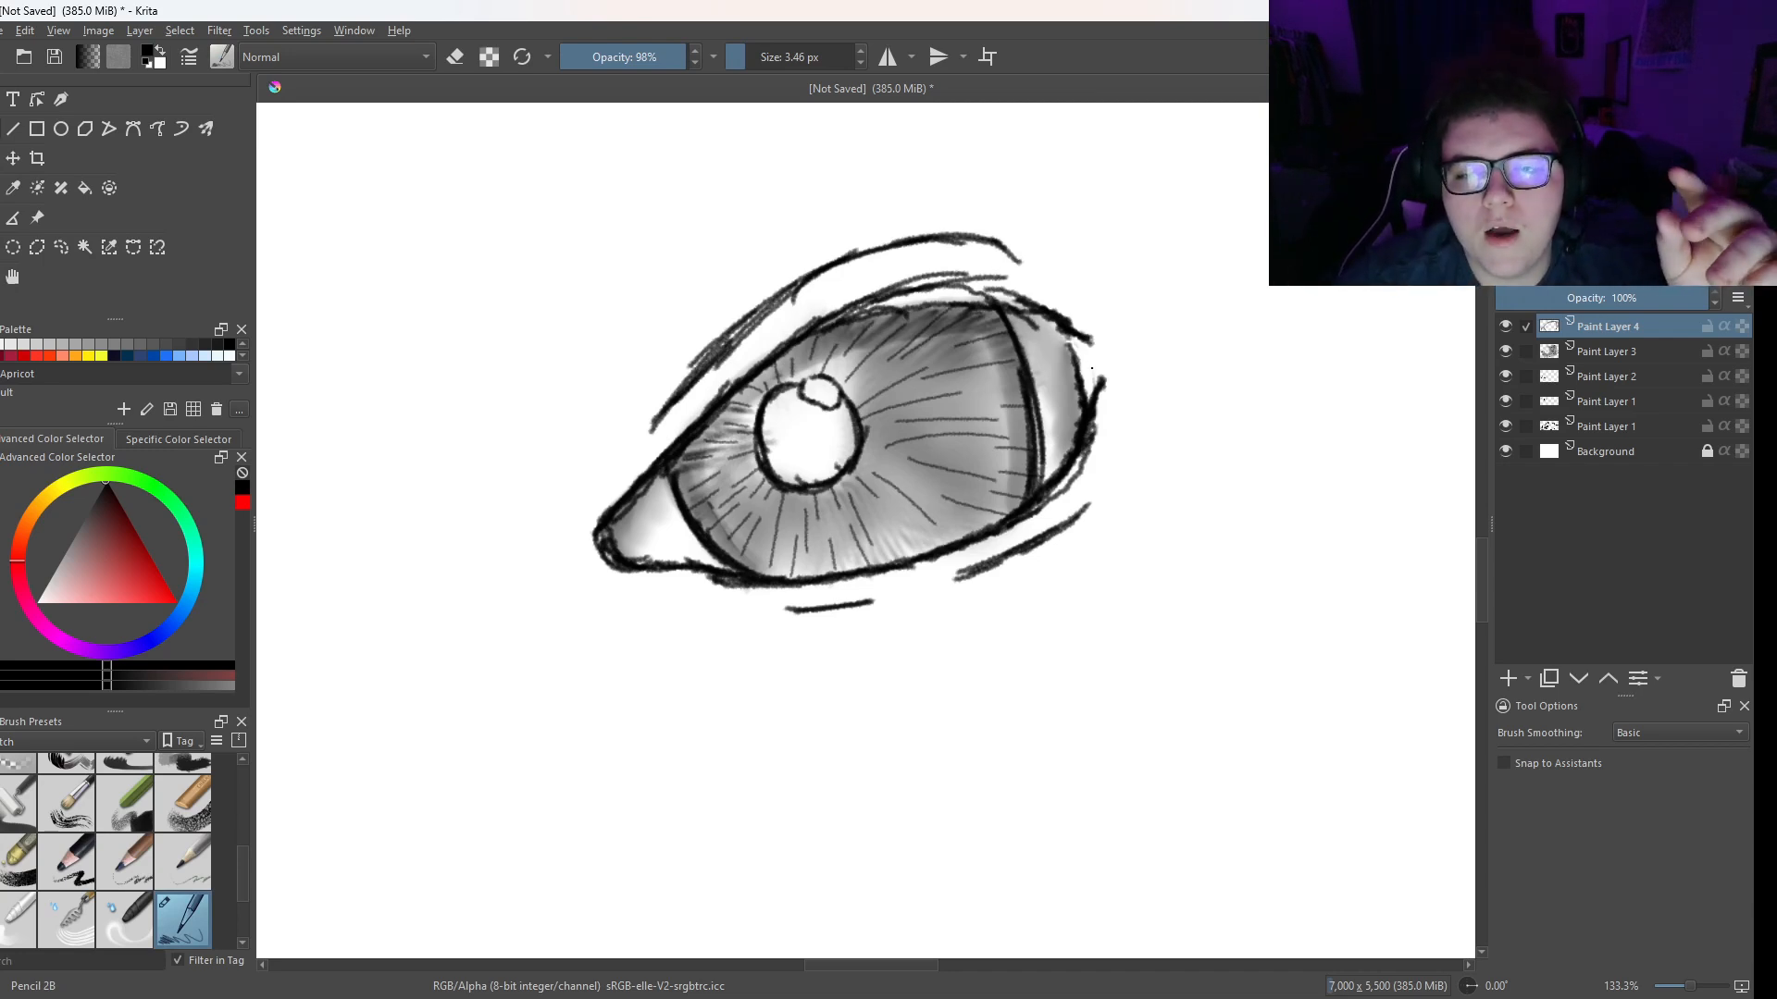
{"action": "mouse_move", "coordinate": [1077, 331]}
{"action": "left_mouse_down"}
{"action": "mouse_move", "coordinate": [1110, 347]}
{"action": "mouse_move", "coordinate": [1095, 392]}
{"action": "left_mouse_up"}
{"action": "right_click", "coordinate": [1081, 326]}
{"action": "right_click", "coordinate": [1073, 245]}
{"action": "right_click", "coordinate": [1074, 245]}
{"action": "right_click", "coordinate": [1020, 198]}
{"action": "right_click", "coordinate": [1083, 245]}
{"action": "left_click", "coordinate": [1092, 179]}
{"action": "left_click_drag", "start_coordinate": [1089, 317], "coordinate": [1108, 412]}
{"action": "right_click", "coordinate": [1079, 349]}
{"action": "left_click", "coordinate": [984, 306]}
{"action": "right_click", "coordinate": [1015, 293]}
{"action": "left_click", "coordinate": [1108, 389]}
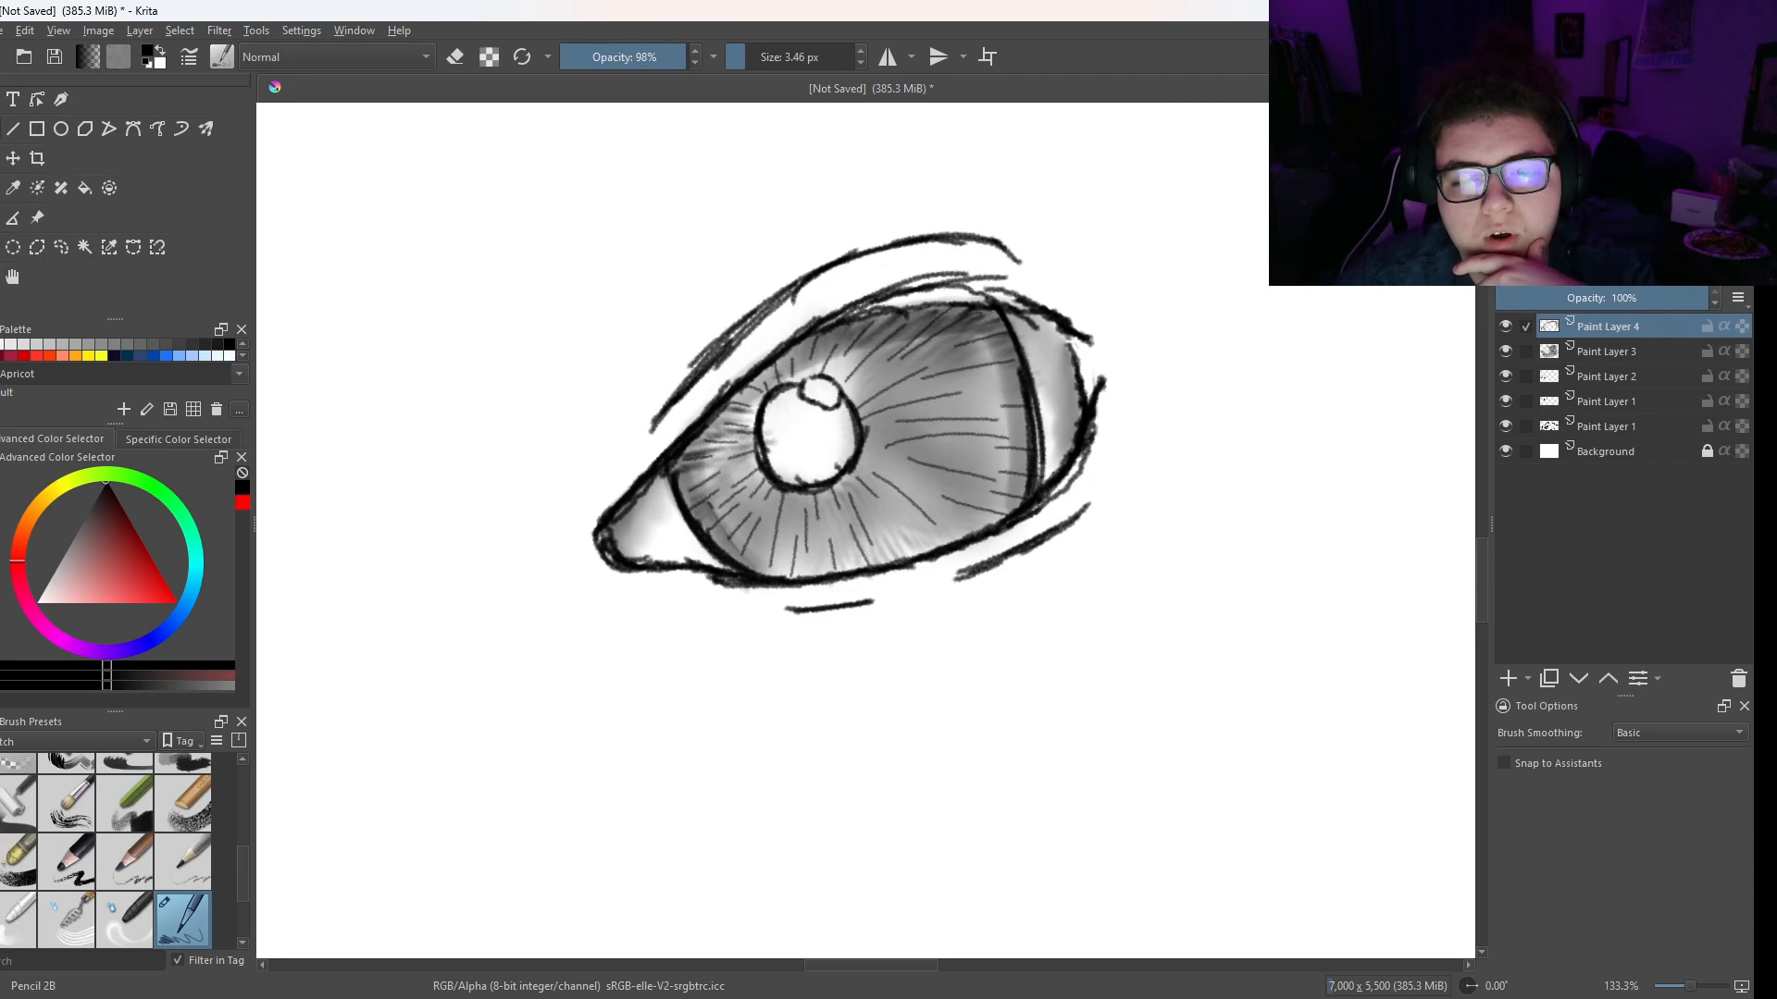
{"action": "right_click", "coordinate": [1092, 381]}
{"action": "left_click", "coordinate": [1196, 361]}
{"action": "right_click", "coordinate": [1118, 398]}
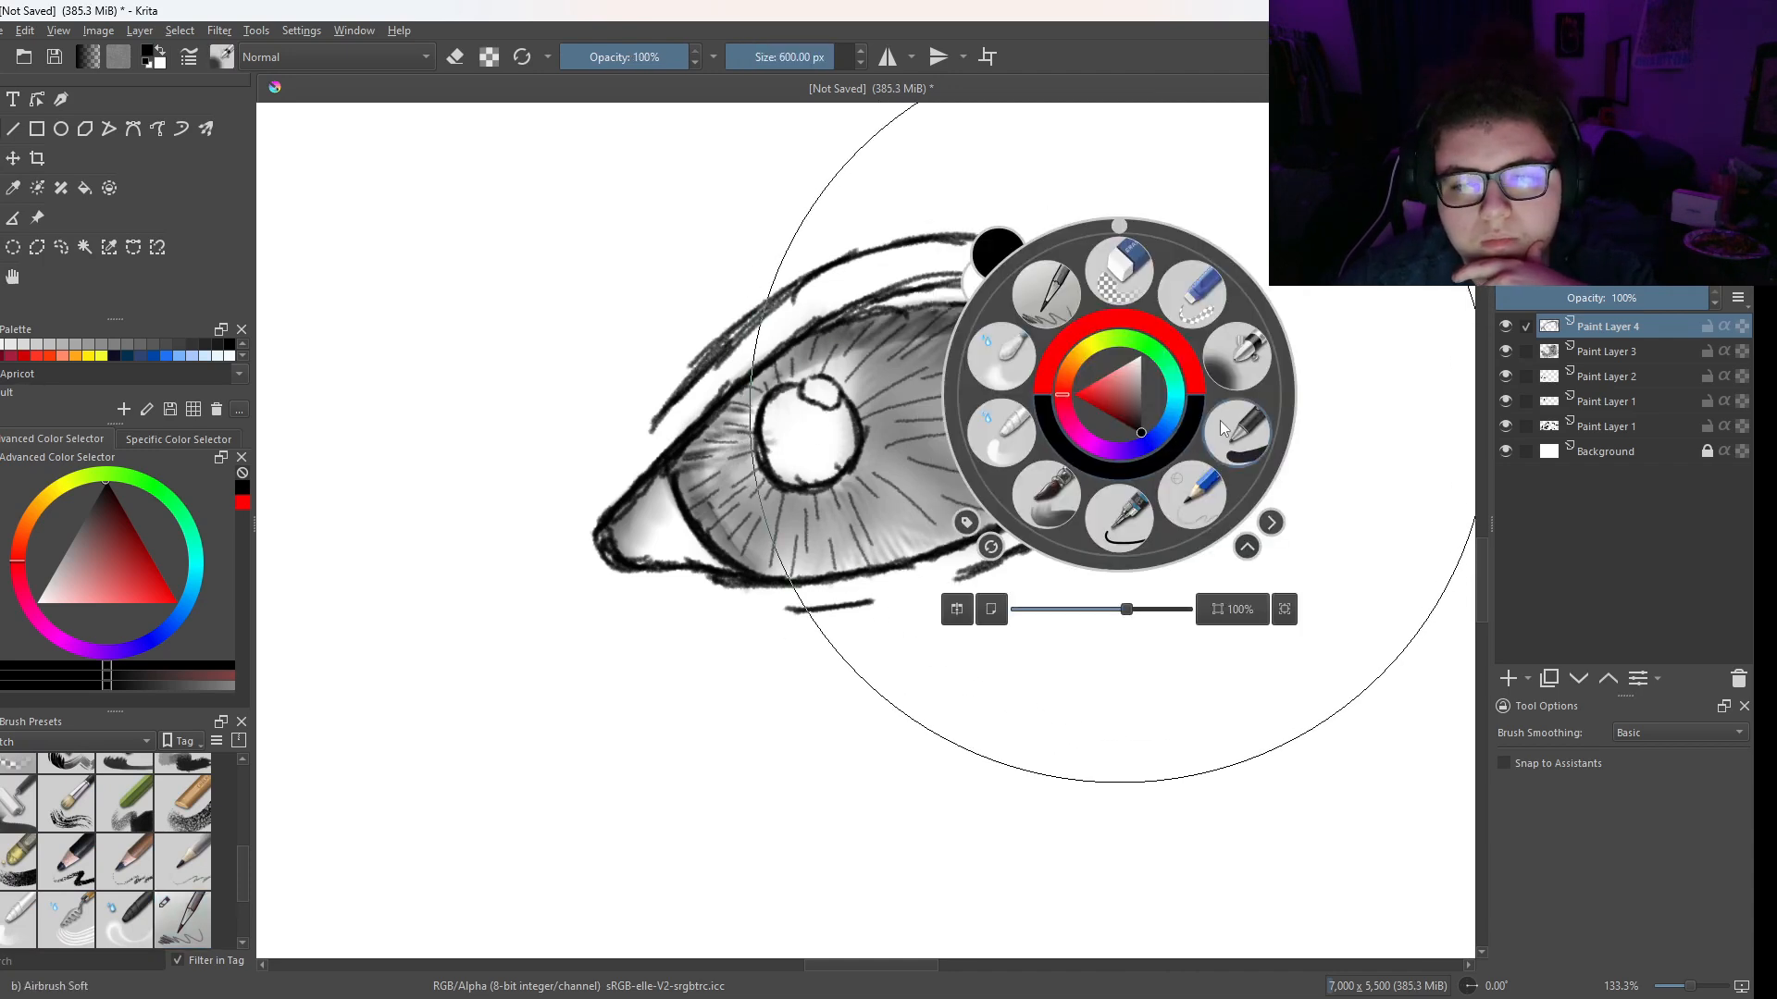
{"action": "left_click", "coordinate": [1220, 420]}
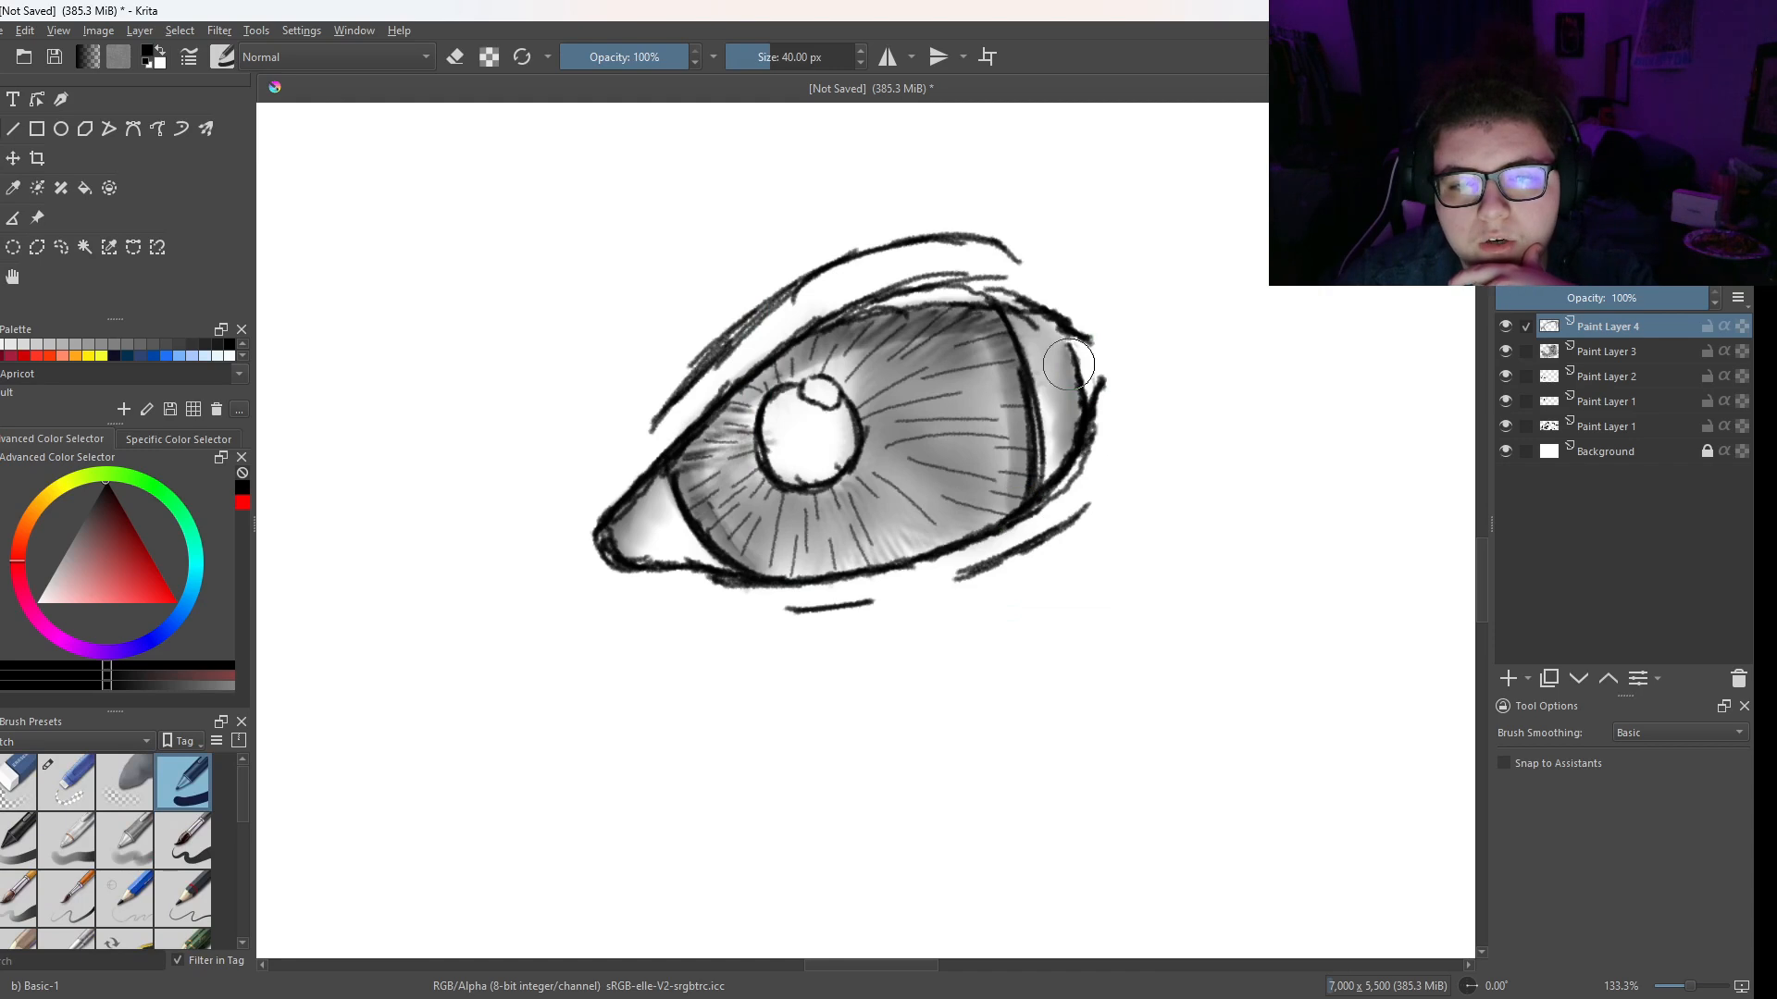
{"action": "right_click", "coordinate": [1046, 534]}
{"action": "left_click", "coordinate": [913, 487]}
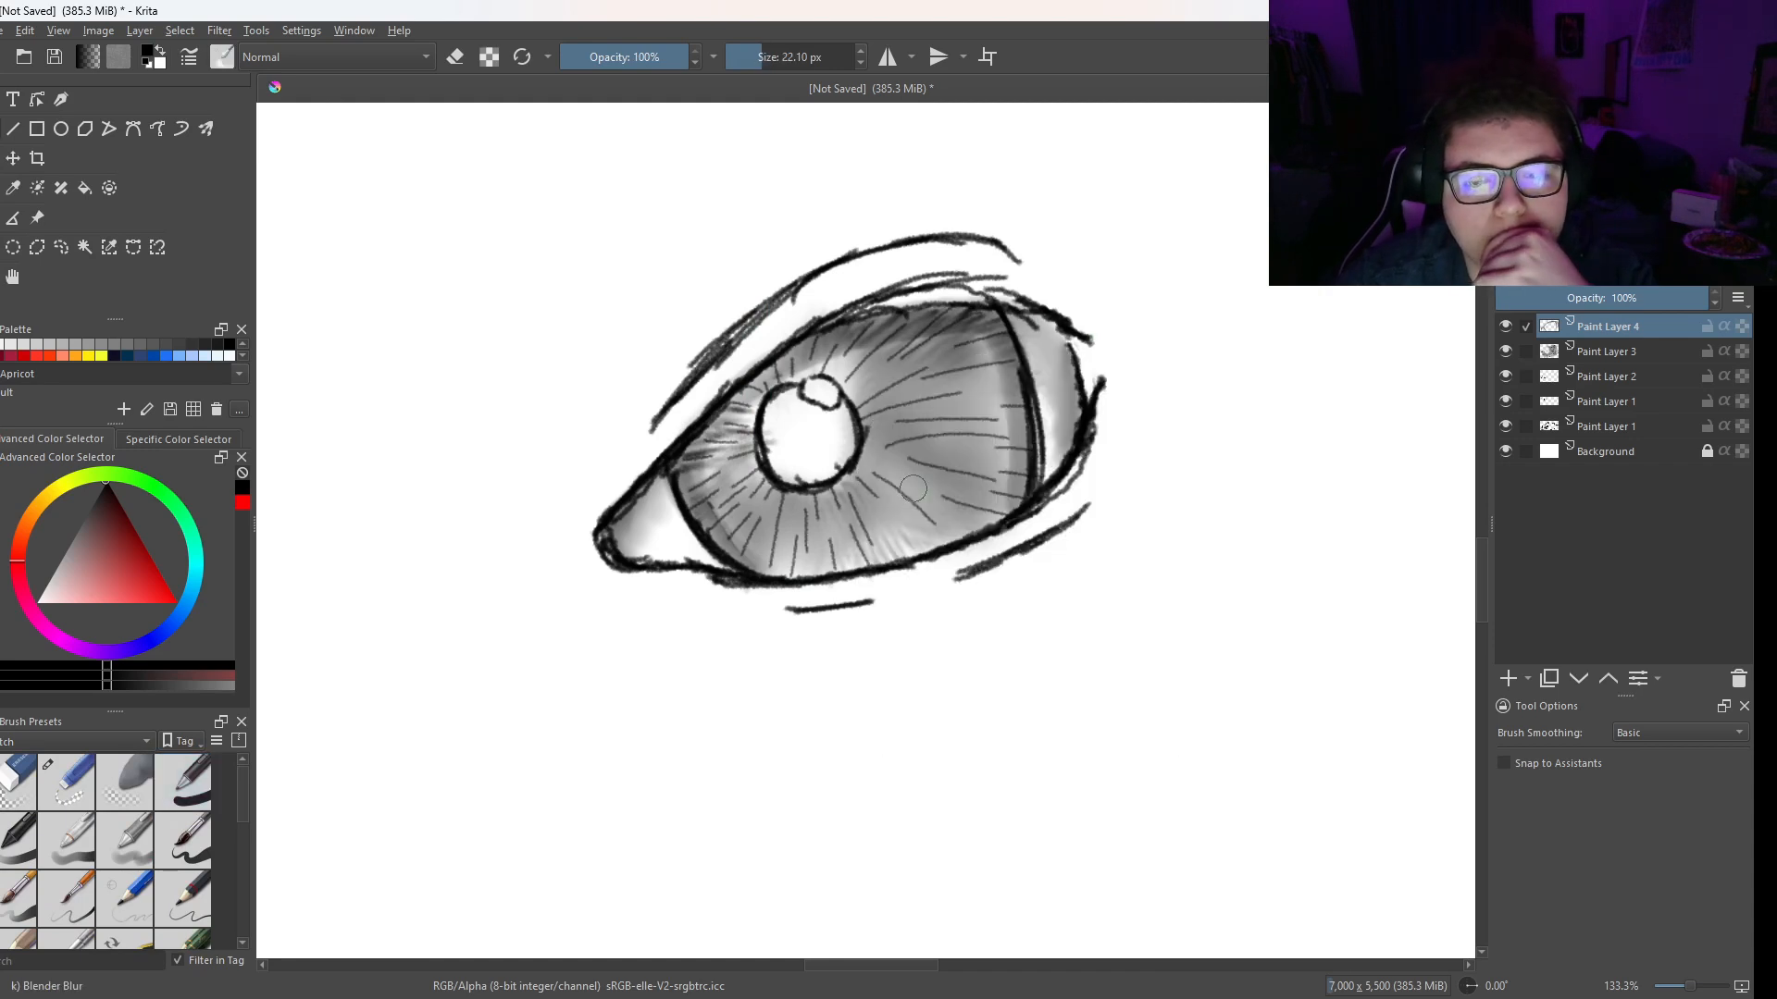
- Add a new paint layer and draw long curved lashes at the outer corner with Pencil 2B at 3.46 px
{"action": "right_click", "coordinate": [960, 437]}
{"action": "left_click", "coordinate": [893, 342]}
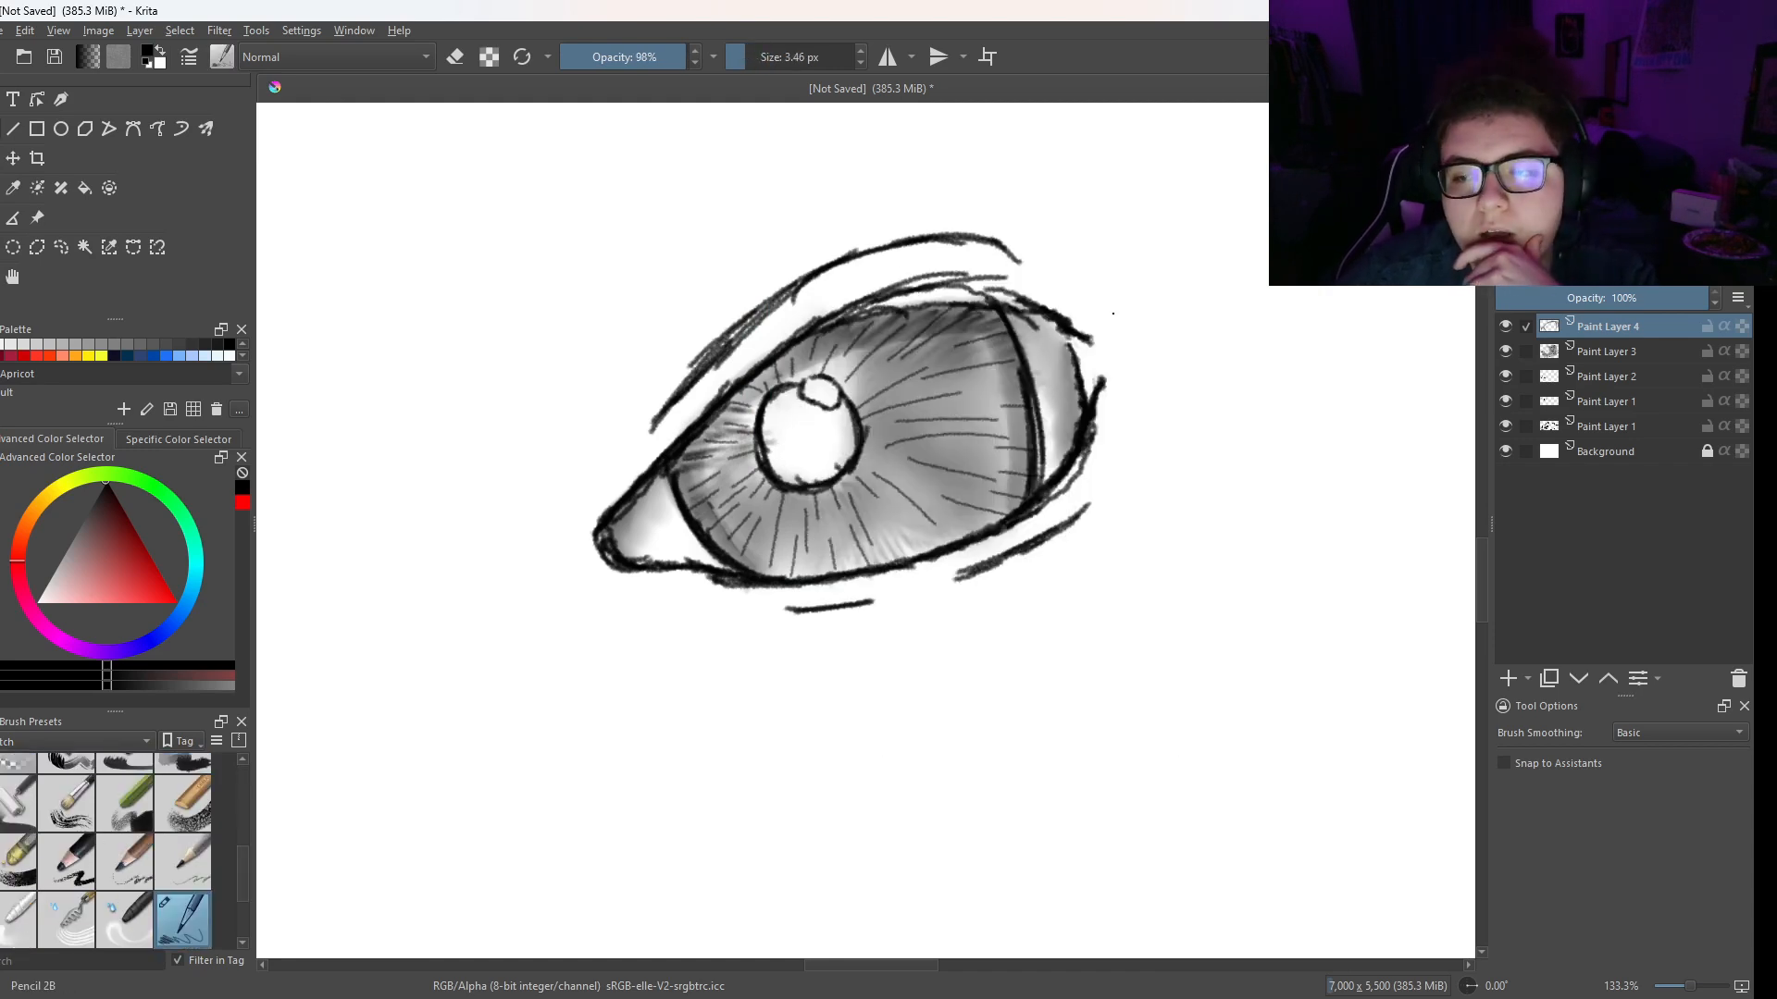
{"action": "left_click", "coordinate": [1507, 679]}
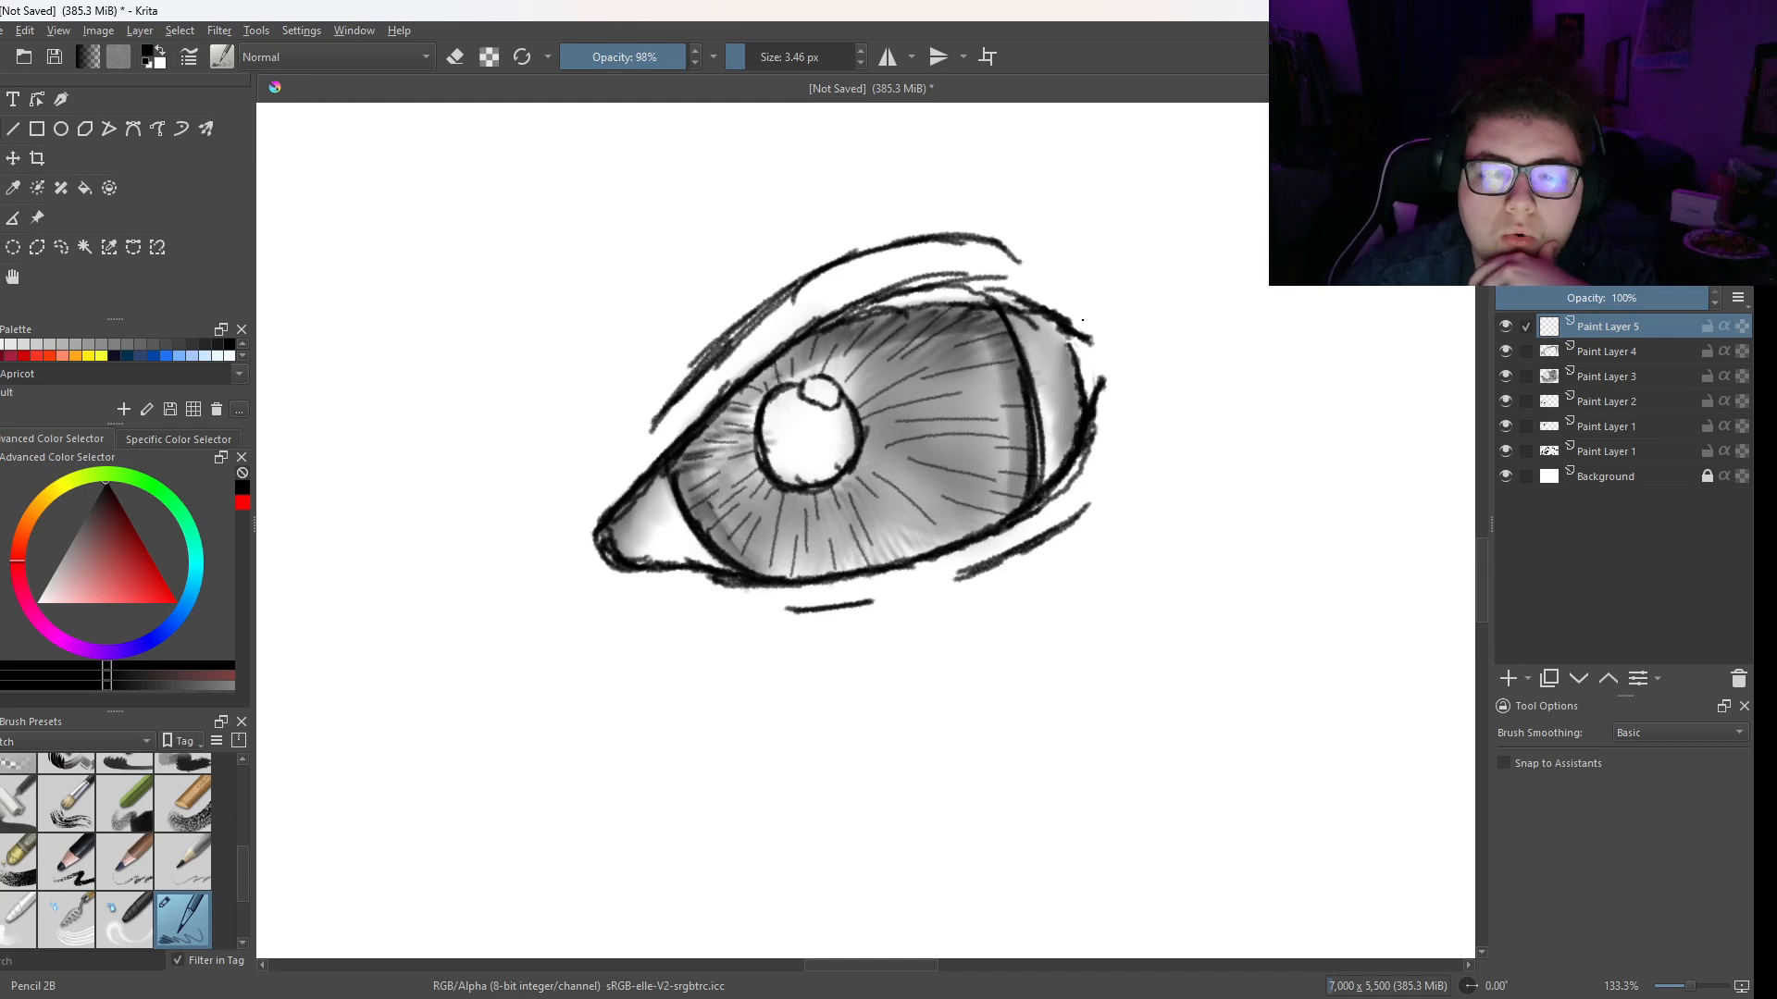
{"action": "left_click_drag", "start_coordinate": [1071, 323], "coordinate": [1117, 261]}
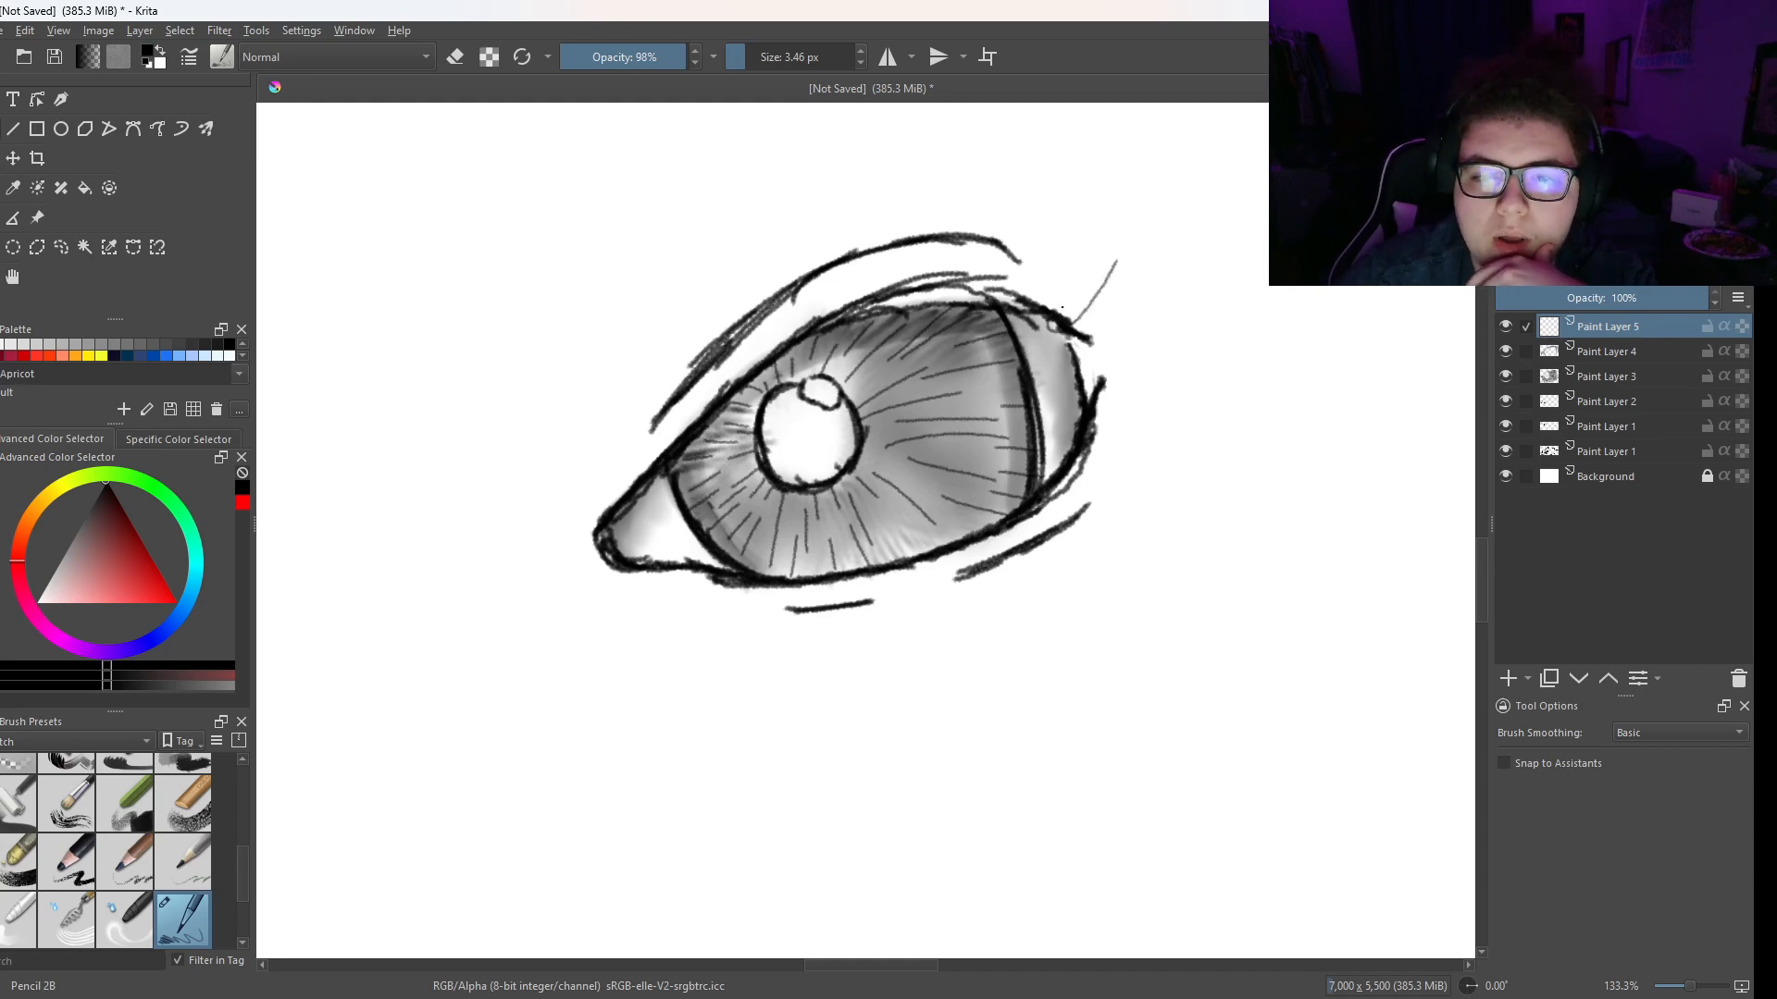
{"action": "mouse_move", "coordinate": [1055, 322]}
{"action": "left_mouse_down"}
{"action": "mouse_move", "coordinate": [1077, 253]}
{"action": "mouse_move", "coordinate": [1126, 248]}
{"action": "left_mouse_up"}
{"action": "left_click_drag", "start_coordinate": [1090, 340], "coordinate": [1131, 277]}
- Draw short upward lashes along the upper lid, covering its middle and its inner end
{"action": "mouse_move", "coordinate": [890, 327]}
{"action": "left_mouse_down"}
{"action": "mouse_move", "coordinate": [864, 274]}
{"action": "mouse_move", "coordinate": [921, 253]}
{"action": "left_mouse_up"}
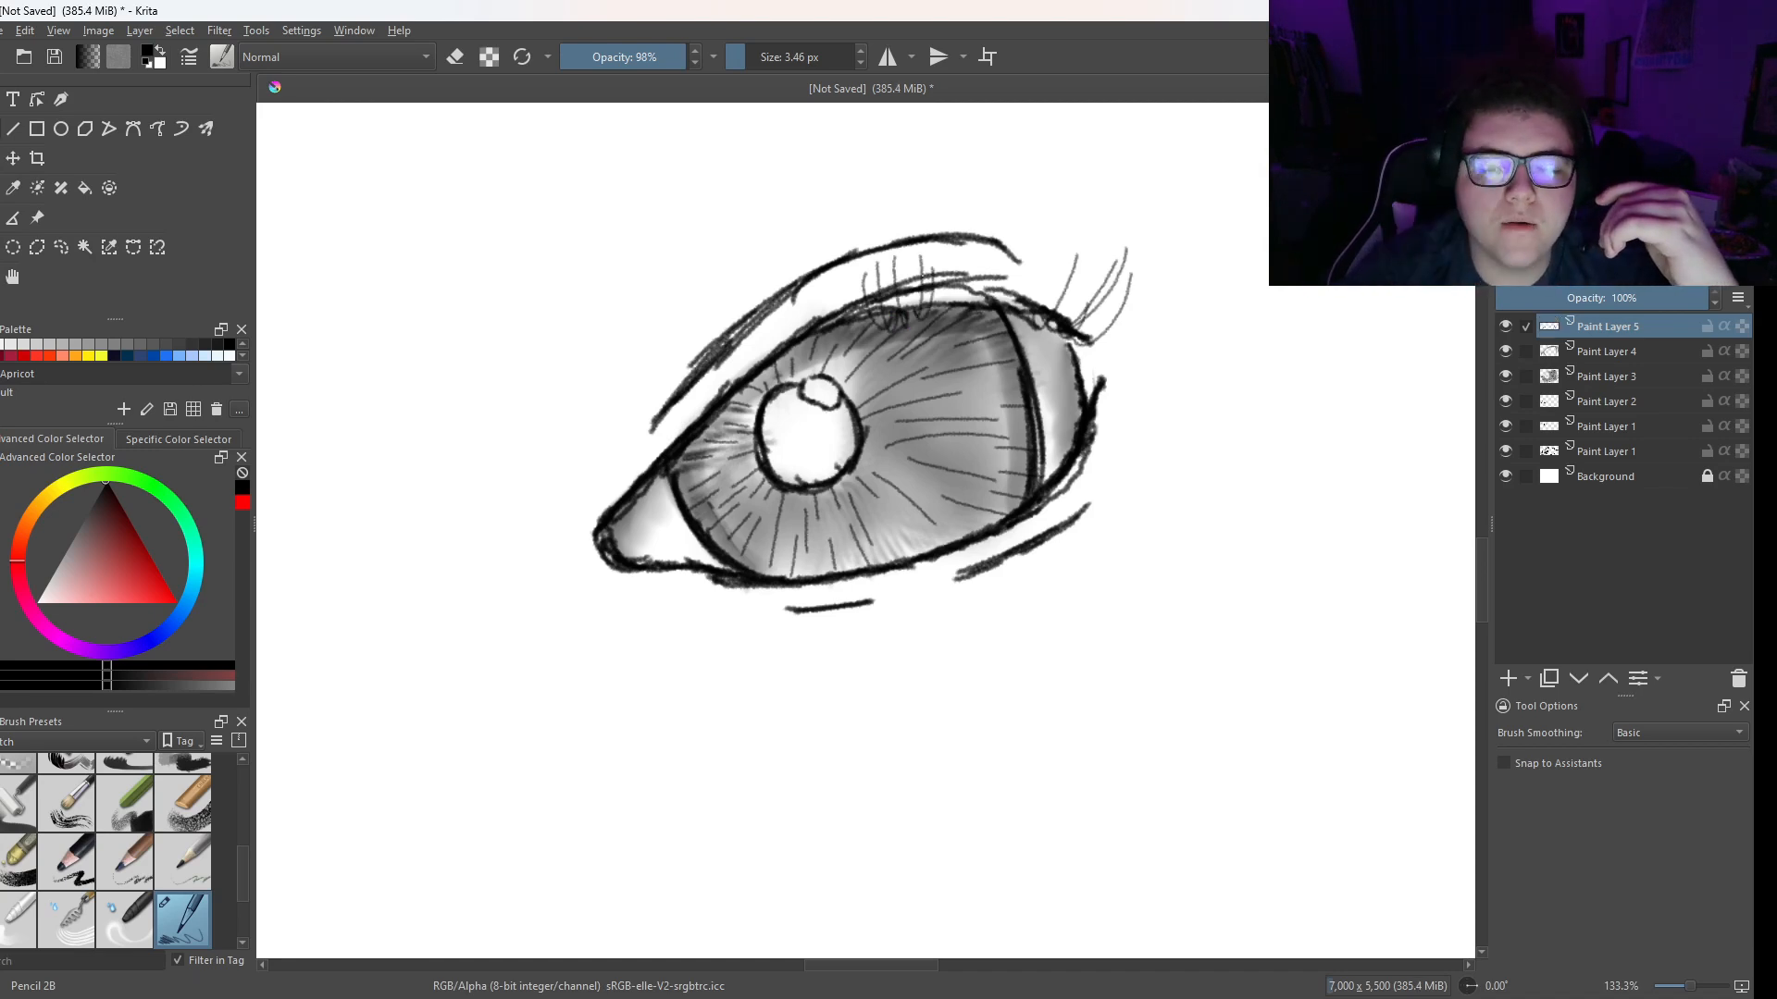
{"action": "left_click_drag", "start_coordinate": [934, 315], "coordinate": [951, 271]}
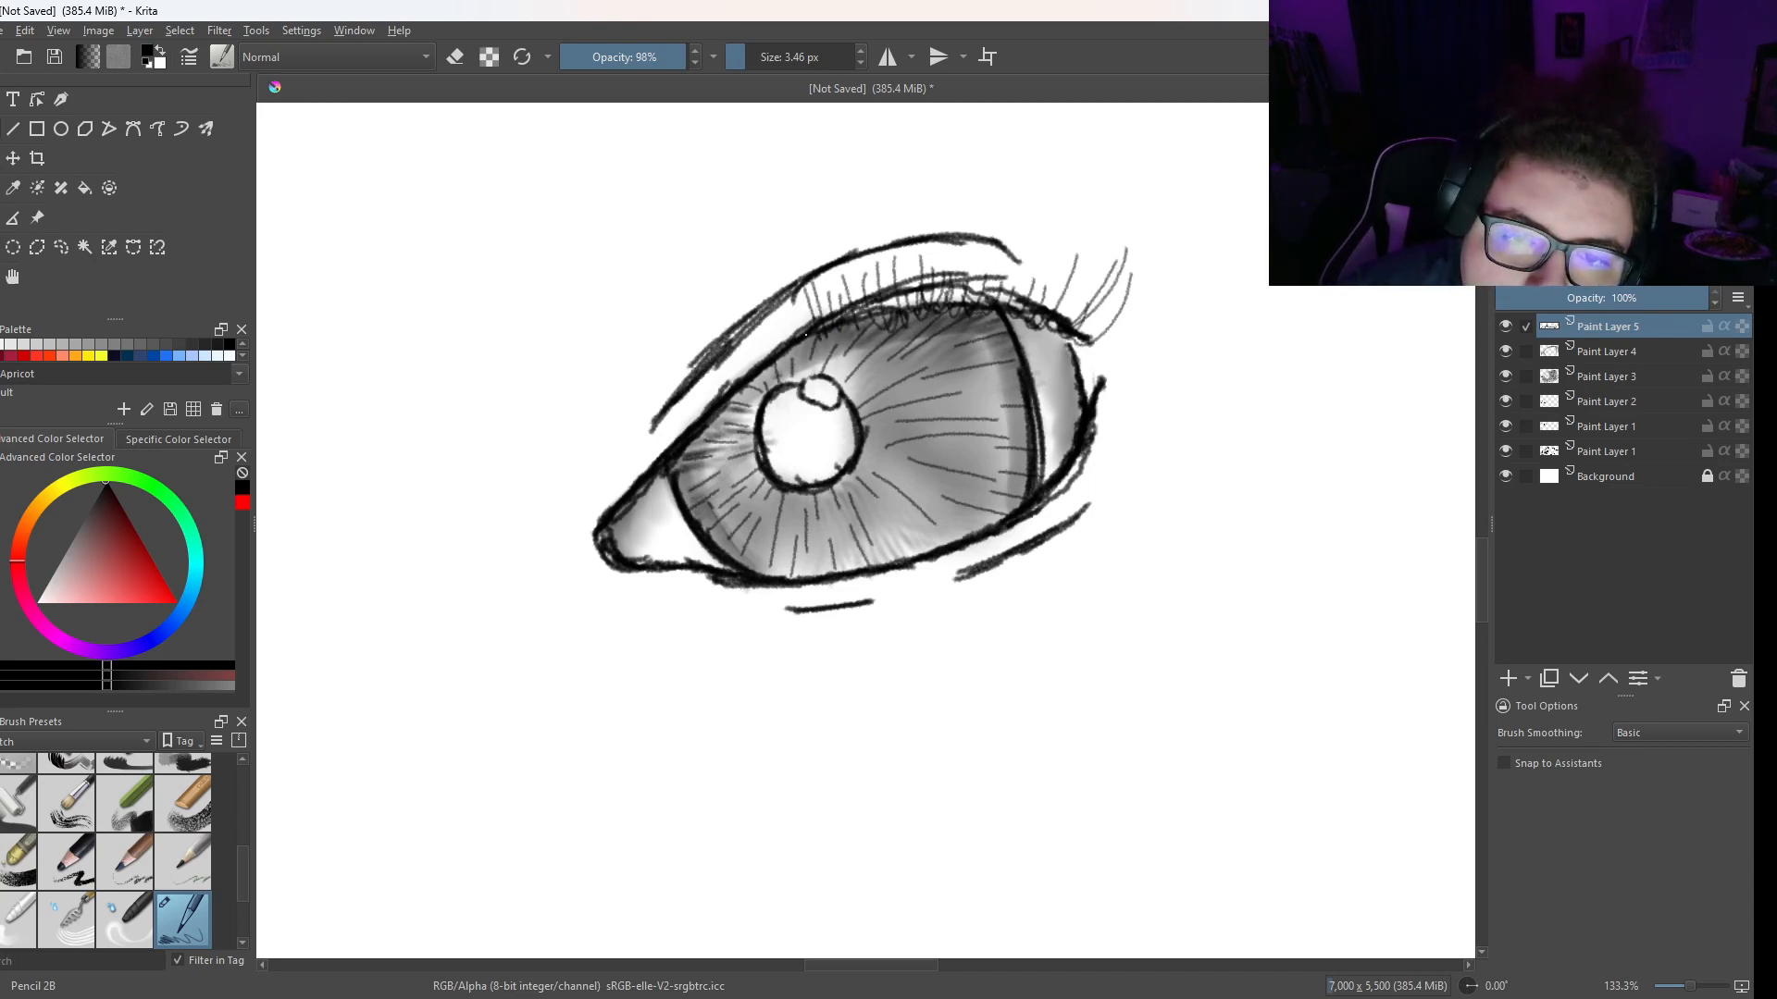
{"action": "left_click_drag", "start_coordinate": [801, 340], "coordinate": [785, 305]}
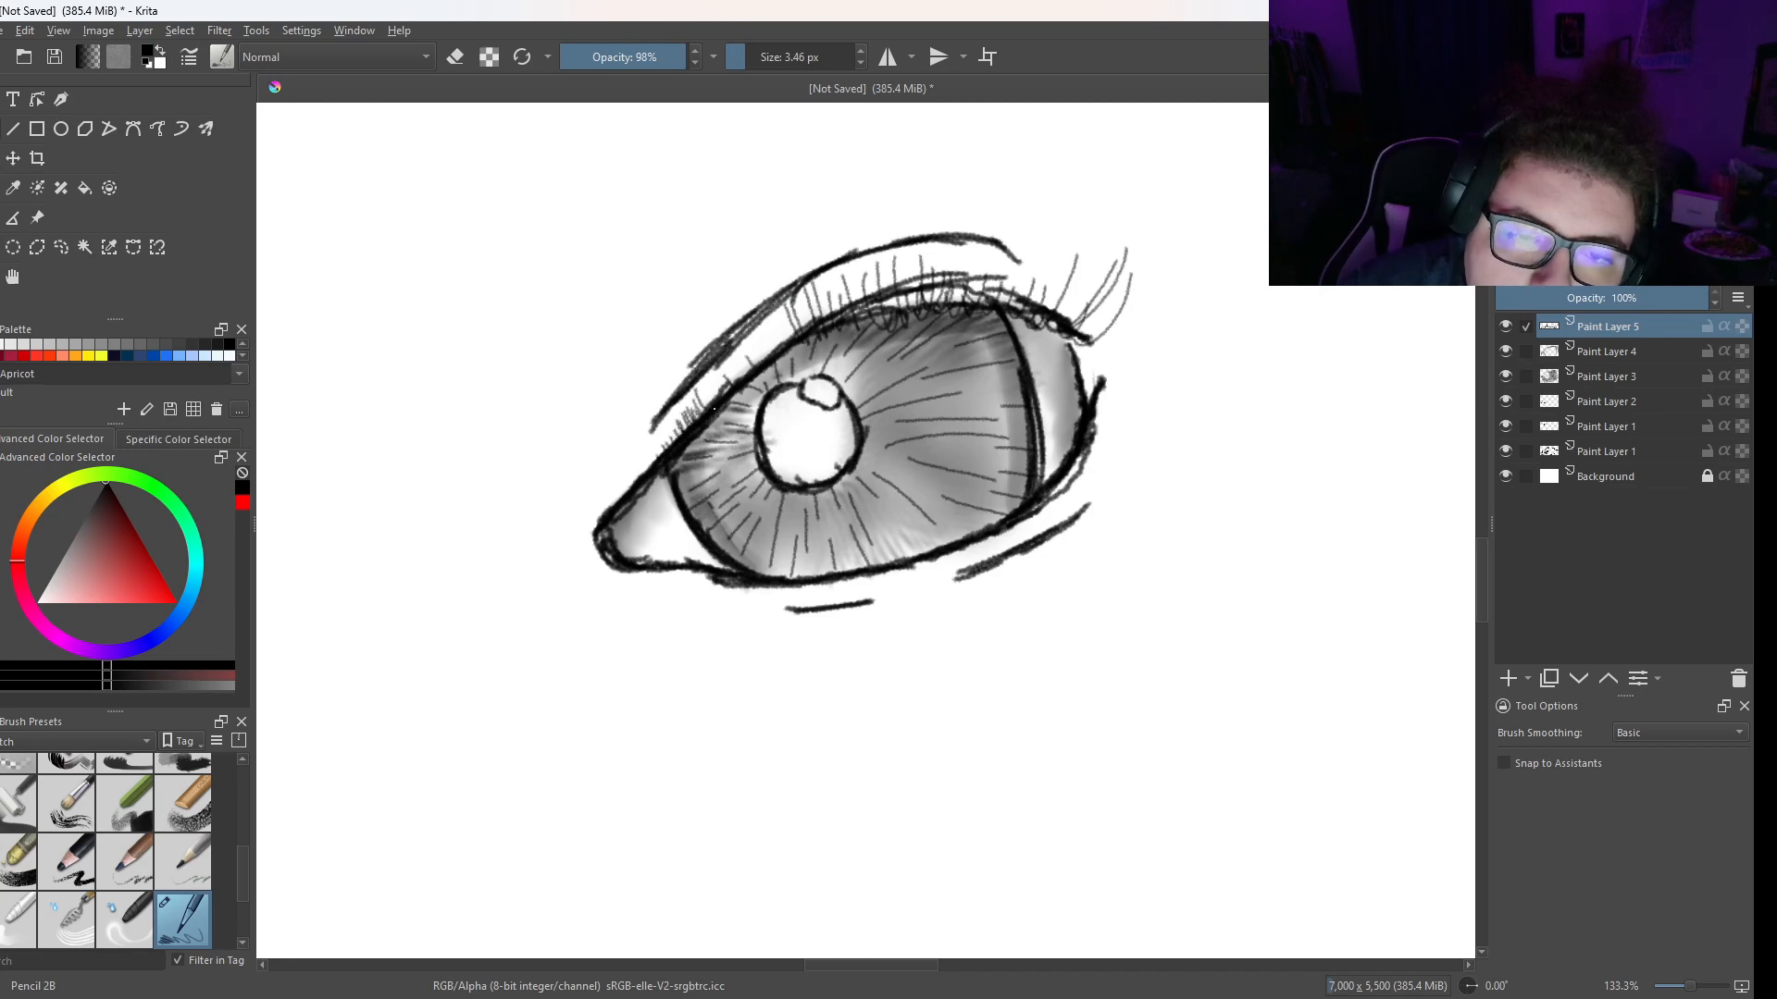
{"action": "left_click_drag", "start_coordinate": [754, 374], "coordinate": [740, 344]}
{"action": "left_click_drag", "start_coordinate": [754, 368], "coordinate": [754, 330]}
{"action": "left_click_drag", "start_coordinate": [773, 357], "coordinate": [757, 325]}
{"action": "left_click_drag", "start_coordinate": [782, 353], "coordinate": [769, 319]}
- Thicken the upper lashes with longer strokes across to the outer corner, and line the lower lid with short lashes
{"action": "mouse_move", "coordinate": [792, 344]}
{"action": "left_mouse_down"}
{"action": "mouse_move", "coordinate": [775, 313]}
{"action": "mouse_move", "coordinate": [805, 282]}
{"action": "left_mouse_up"}
{"action": "left_click_drag", "start_coordinate": [838, 311], "coordinate": [843, 266]}
{"action": "left_click_drag", "start_coordinate": [864, 319], "coordinate": [867, 265]}
{"action": "mouse_move", "coordinate": [890, 314]}
{"action": "left_mouse_down"}
{"action": "mouse_move", "coordinate": [875, 257]}
{"action": "mouse_move", "coordinate": [891, 252]}
{"action": "left_mouse_up"}
{"action": "mouse_move", "coordinate": [914, 287]}
{"action": "left_mouse_down"}
{"action": "mouse_move", "coordinate": [910, 255]}
{"action": "mouse_move", "coordinate": [931, 246]}
{"action": "left_mouse_up"}
{"action": "mouse_move", "coordinate": [934, 302]}
{"action": "left_mouse_down"}
{"action": "mouse_move", "coordinate": [940, 268]}
{"action": "mouse_move", "coordinate": [972, 257]}
{"action": "left_mouse_up"}
{"action": "left_click_drag", "start_coordinate": [979, 304], "coordinate": [1003, 265]}
{"action": "left_click_drag", "start_coordinate": [1002, 306], "coordinate": [1018, 260]}
{"action": "left_click_drag", "start_coordinate": [1023, 298], "coordinate": [1044, 263]}
{"action": "left_click_drag", "start_coordinate": [1045, 309], "coordinate": [1059, 266]}
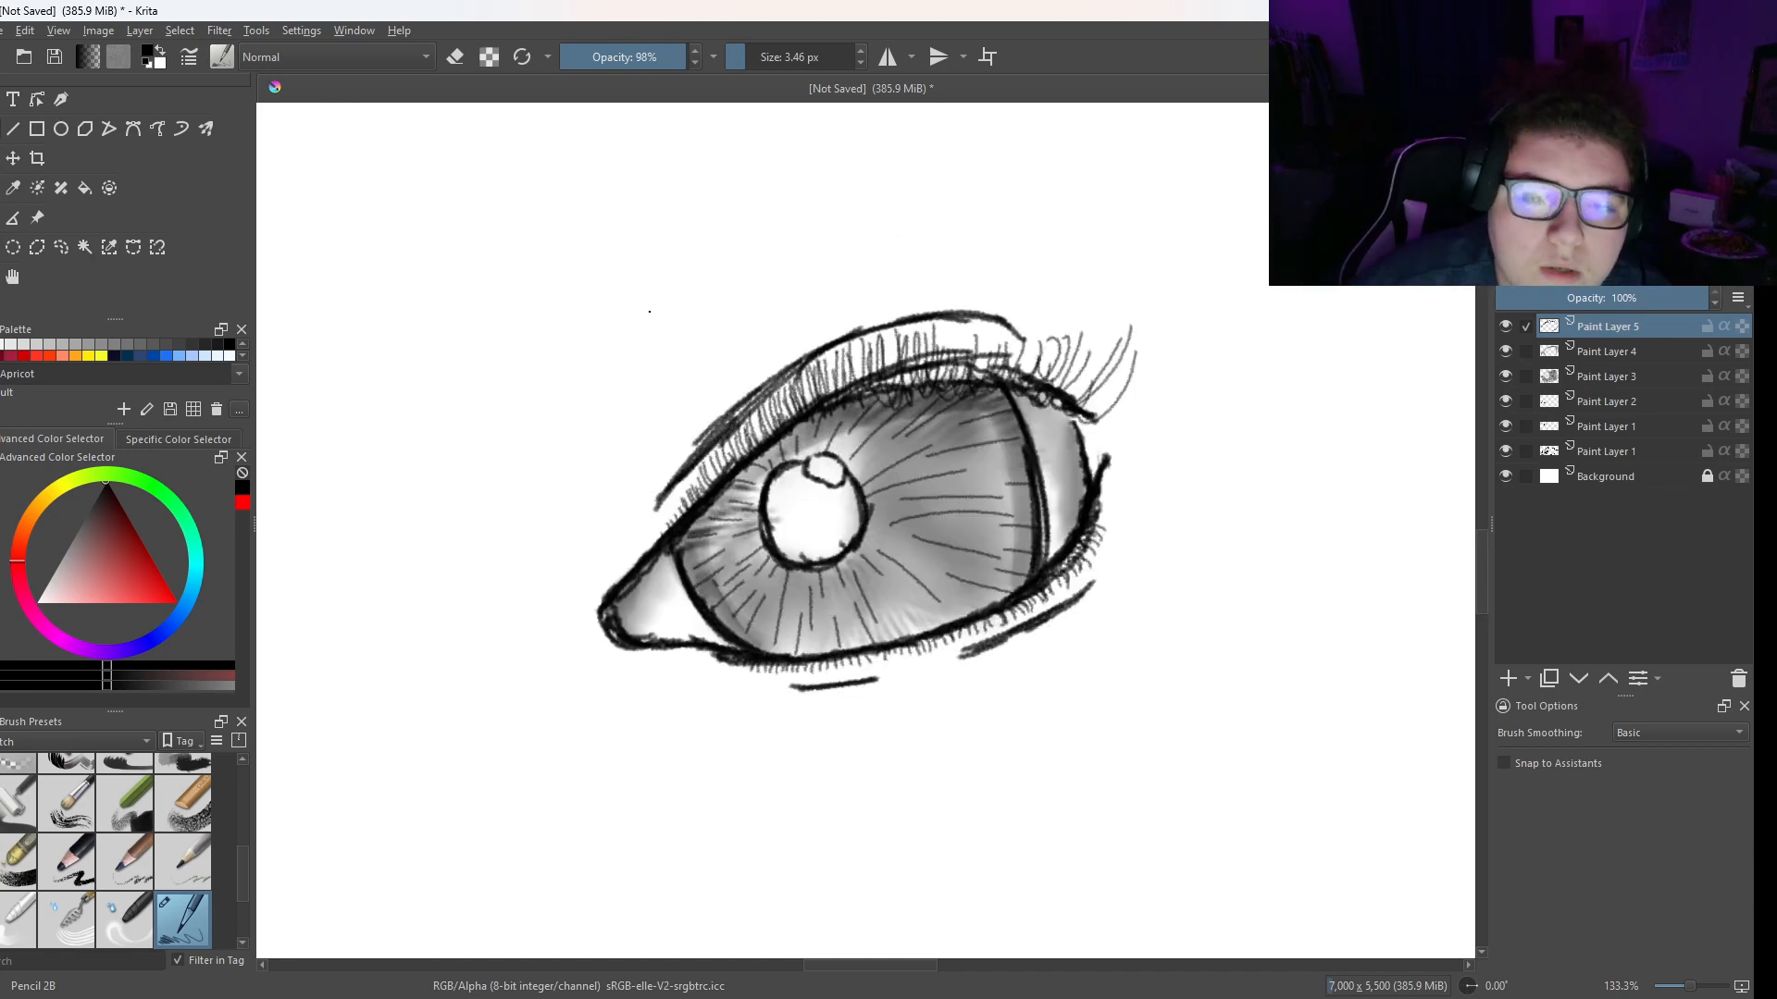
- Sketch an arched guide line for the eyebrow above the eye, overlaying several long strokes
{"action": "left_click_drag", "start_coordinate": [728, 268], "coordinate": [766, 308]}
{"action": "left_click_drag", "start_coordinate": [631, 403], "coordinate": [857, 236]}
{"action": "mouse_move", "coordinate": [764, 308]}
{"action": "left_mouse_down"}
{"action": "mouse_move", "coordinate": [898, 222]}
{"action": "mouse_move", "coordinate": [953, 211]}
{"action": "left_mouse_up"}
{"action": "left_click_drag", "start_coordinate": [931, 213], "coordinate": [1073, 209]}
{"action": "mouse_move", "coordinate": [1075, 205]}
{"action": "left_mouse_down"}
{"action": "mouse_move", "coordinate": [935, 201]}
{"action": "mouse_move", "coordinate": [824, 248]}
{"action": "left_mouse_up"}
{"action": "left_click_drag", "start_coordinate": [924, 207], "coordinate": [727, 335]}
{"action": "left_click_drag", "start_coordinate": [846, 240], "coordinate": [645, 379]}
{"action": "mouse_move", "coordinate": [771, 288]}
{"action": "left_mouse_down"}
{"action": "mouse_move", "coordinate": [623, 402]}
{"action": "mouse_move", "coordinate": [969, 204]}
{"action": "mouse_move", "coordinate": [1094, 222]}
{"action": "left_mouse_up"}
- Draw short slanted hairs along the upper edge of the eyebrow's inner end
{"action": "left_click_drag", "start_coordinate": [620, 413], "coordinate": [630, 374]}
{"action": "left_click_drag", "start_coordinate": [624, 418], "coordinate": [638, 366]}
{"action": "left_click_drag", "start_coordinate": [635, 409], "coordinate": [654, 338]}
{"action": "left_click_drag", "start_coordinate": [648, 396], "coordinate": [671, 329]}
{"action": "left_click_drag", "start_coordinate": [663, 370], "coordinate": [696, 311]}
{"action": "left_click_drag", "start_coordinate": [674, 365], "coordinate": [717, 294]}
{"action": "left_click_drag", "start_coordinate": [699, 345], "coordinate": [737, 279]}
{"action": "left_click_drag", "start_coordinate": [705, 340], "coordinate": [742, 277]}
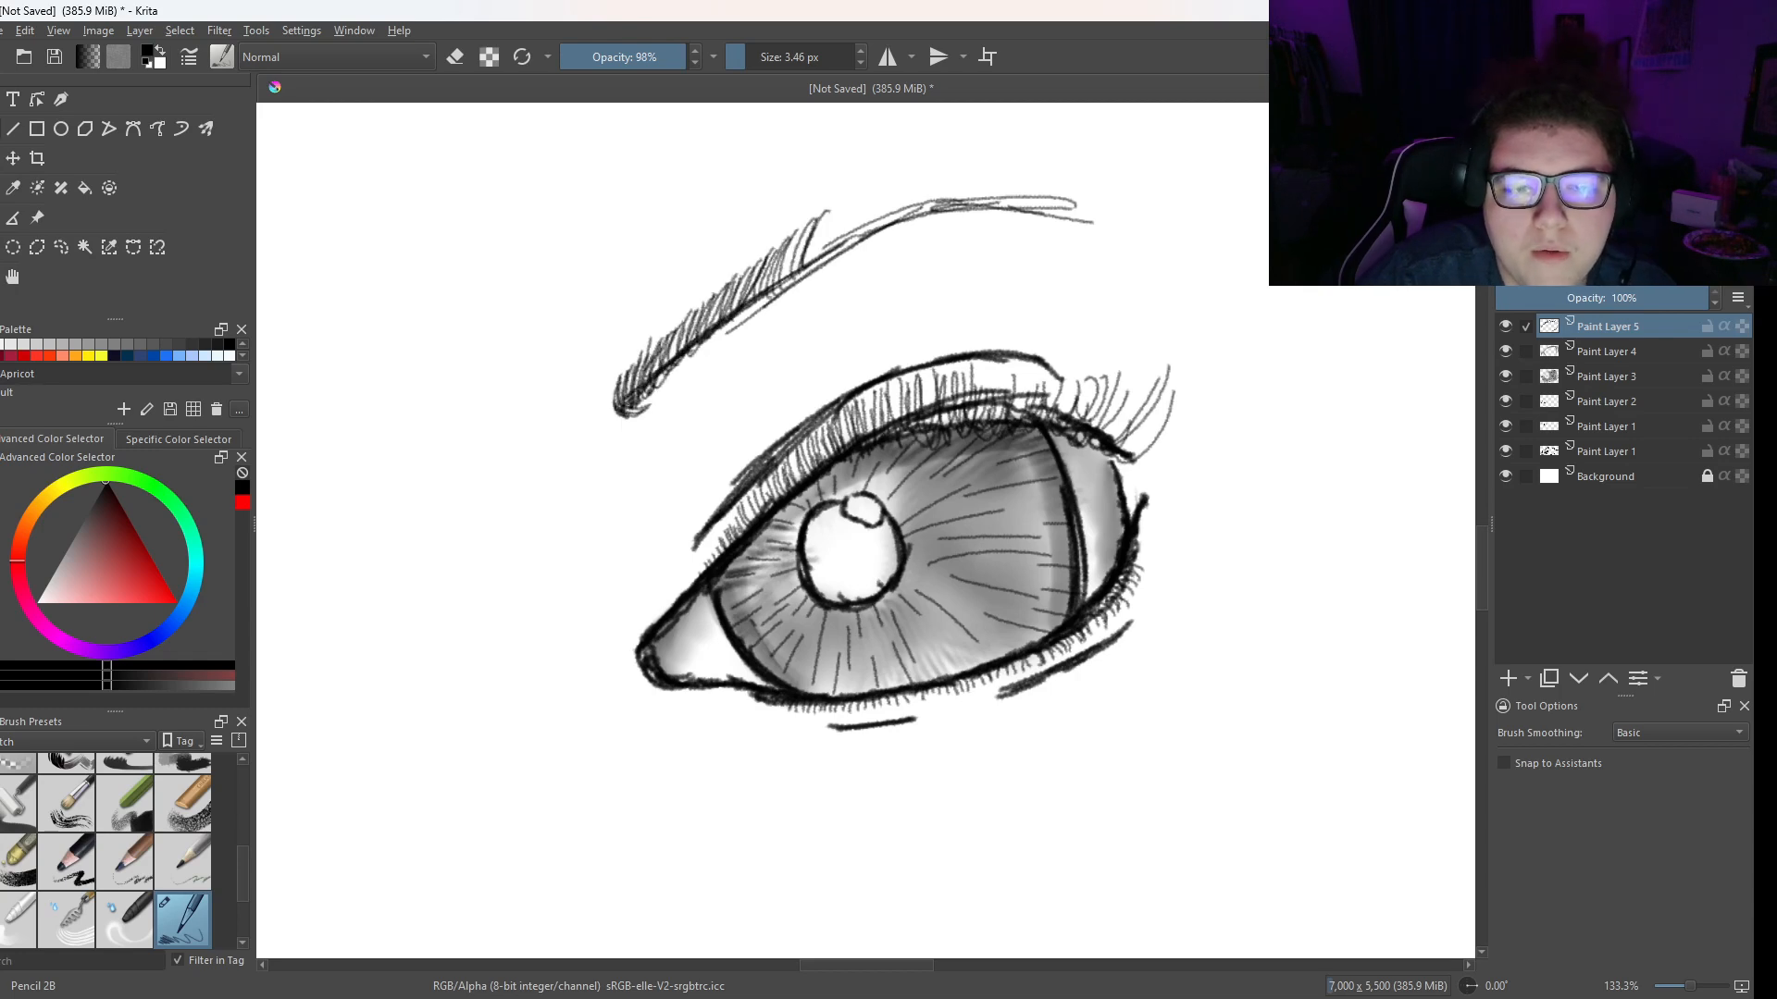
- Fill the underside of the eyebrow's inner half with flatter overlapping hairs
{"action": "left_click_drag", "start_coordinate": [639, 407], "coordinate": [674, 384]}
{"action": "left_click_drag", "start_coordinate": [622, 400], "coordinate": [681, 376]}
{"action": "mouse_move", "coordinate": [648, 387]}
{"action": "left_mouse_down"}
{"action": "mouse_move", "coordinate": [782, 301]}
{"action": "mouse_move", "coordinate": [715, 313]}
{"action": "left_mouse_up"}
{"action": "left_click_drag", "start_coordinate": [694, 354], "coordinate": [762, 317]}
{"action": "left_click_drag", "start_coordinate": [720, 329], "coordinate": [793, 304]}
{"action": "left_click_drag", "start_coordinate": [754, 310], "coordinate": [818, 290]}
{"action": "left_click_drag", "start_coordinate": [768, 299], "coordinate": [833, 260]}
{"action": "left_click_drag", "start_coordinate": [782, 280], "coordinate": [803, 240]}
{"action": "mouse_move", "coordinate": [795, 276]}
{"action": "left_mouse_down"}
{"action": "mouse_move", "coordinate": [820, 212]}
{"action": "mouse_move", "coordinate": [822, 271]}
{"action": "left_mouse_up"}
{"action": "left_click_drag", "start_coordinate": [790, 286], "coordinate": [854, 269]}
{"action": "left_click_drag", "start_coordinate": [801, 283], "coordinate": [867, 260]}
- Continue the slanted hairs along the eyebrow's upper edge towards its arch
{"action": "left_click_drag", "start_coordinate": [804, 267], "coordinate": [837, 216]}
{"action": "left_click_drag", "start_coordinate": [820, 268], "coordinate": [857, 199]}
{"action": "left_click_drag", "start_coordinate": [829, 257], "coordinate": [872, 196]}
{"action": "left_click_drag", "start_coordinate": [842, 248], "coordinate": [892, 186]}
{"action": "left_click_drag", "start_coordinate": [870, 232], "coordinate": [907, 176]}
{"action": "left_click_drag", "start_coordinate": [891, 231], "coordinate": [918, 173]}
- Extend the underside hairs from the middle of the eyebrow into its outer half
{"action": "left_click_drag", "start_coordinate": [824, 271], "coordinate": [885, 256]}
{"action": "left_click_drag", "start_coordinate": [845, 266], "coordinate": [901, 239]}
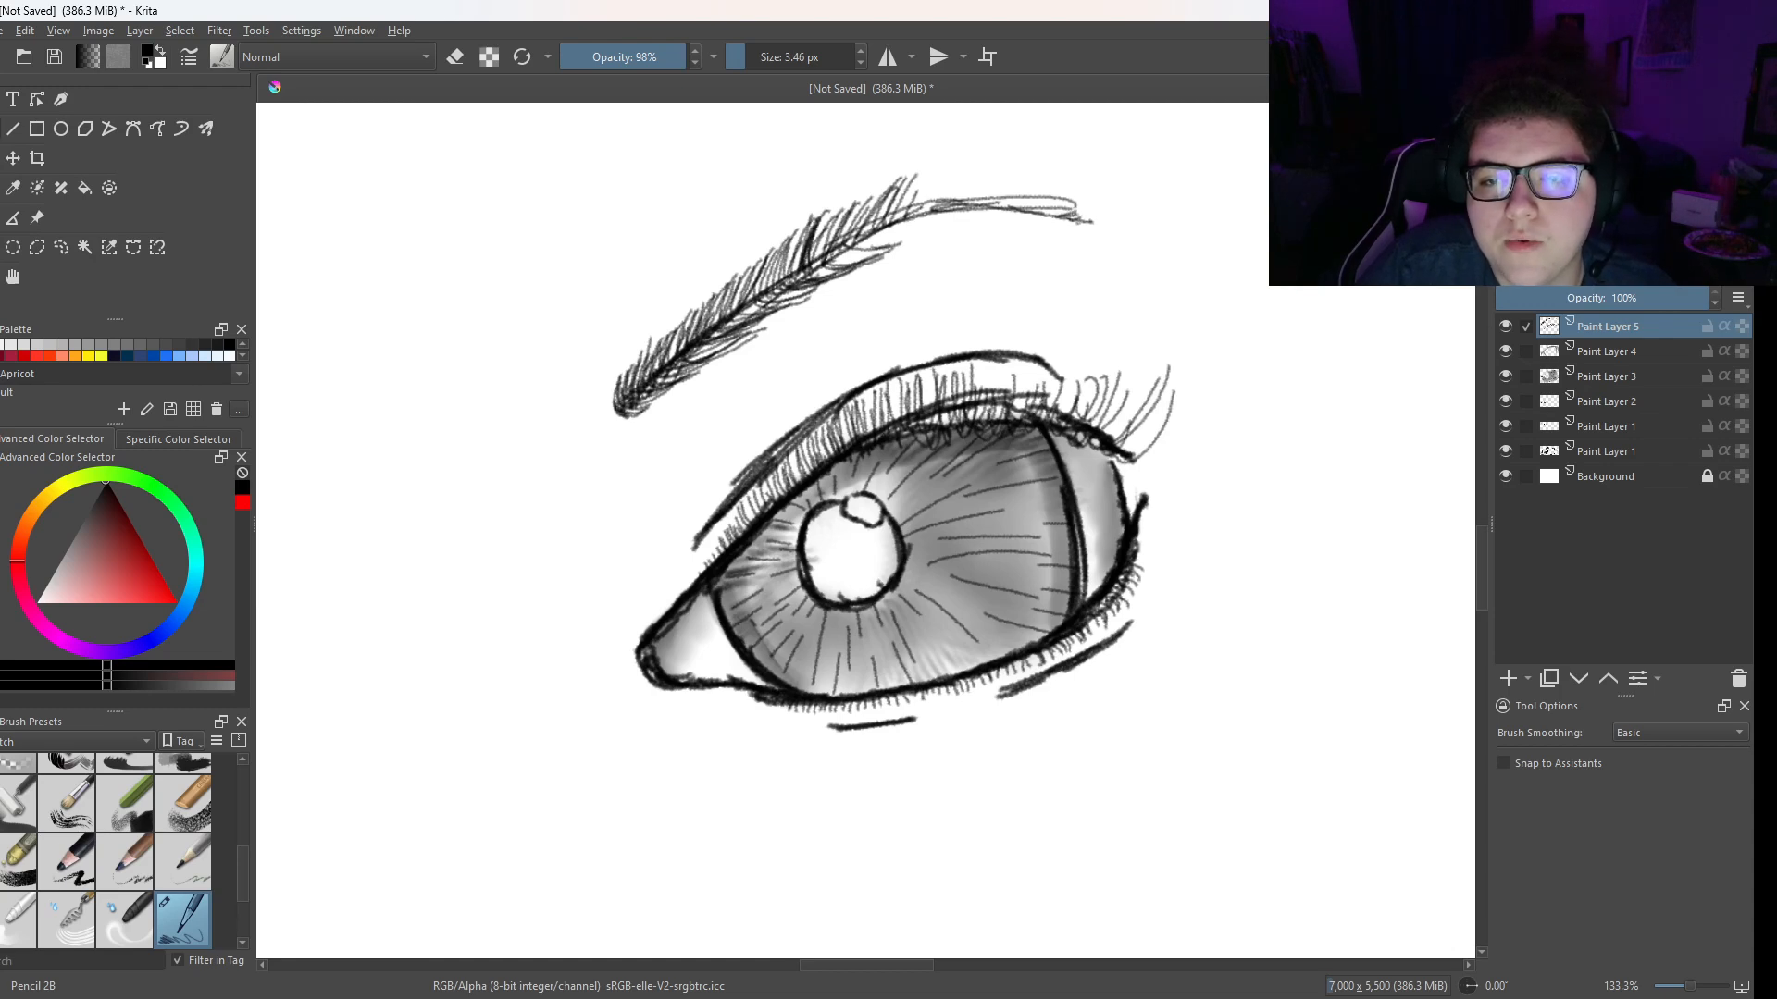
{"action": "mouse_move", "coordinate": [857, 242]}
{"action": "left_mouse_down"}
{"action": "mouse_move", "coordinate": [915, 232]}
{"action": "mouse_move", "coordinate": [887, 244]}
{"action": "left_mouse_up"}
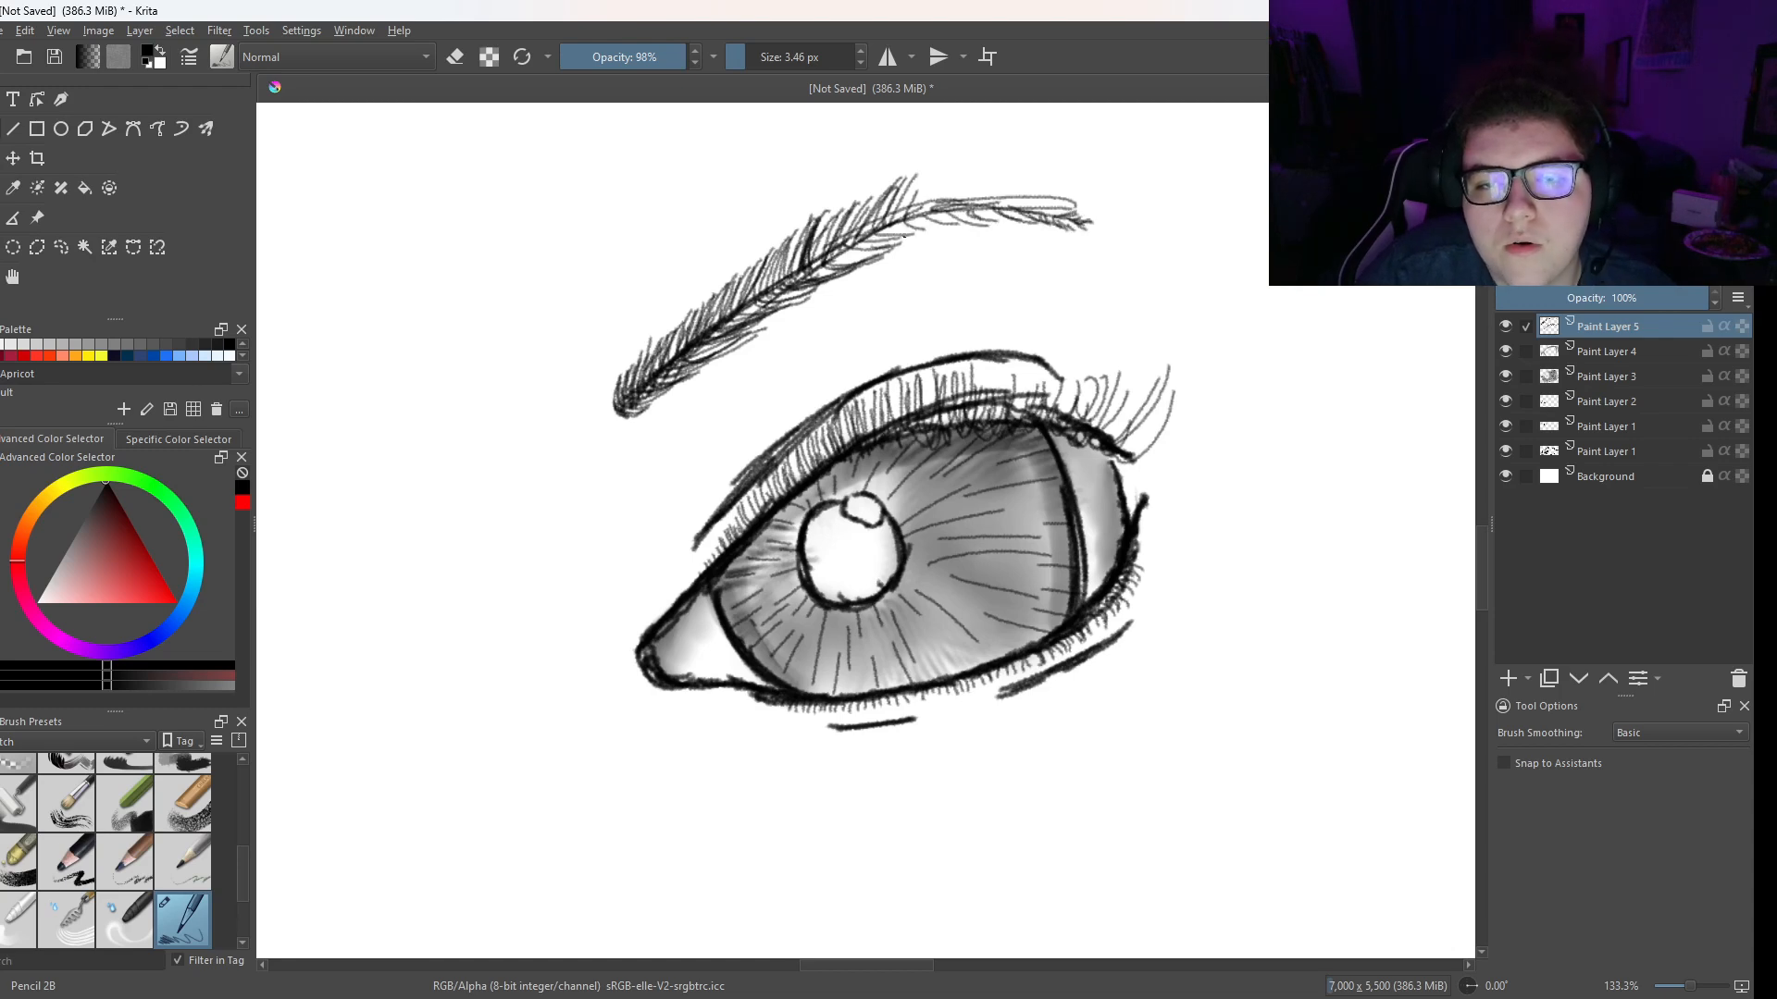
{"action": "left_click_drag", "start_coordinate": [818, 275], "coordinate": [883, 249]}
{"action": "left_click_drag", "start_coordinate": [832, 256], "coordinate": [920, 227]}
{"action": "left_click_drag", "start_coordinate": [868, 229], "coordinate": [999, 218]}
{"action": "left_click_drag", "start_coordinate": [968, 229], "coordinate": [1005, 212]}
- Draw slanted hairs along the upper edge of the eyebrow's outer half, down to its tip
{"action": "left_click_drag", "start_coordinate": [893, 216], "coordinate": [914, 187]}
{"action": "left_click_drag", "start_coordinate": [894, 221], "coordinate": [929, 182]}
{"action": "left_click_drag", "start_coordinate": [907, 223], "coordinate": [965, 176]}
{"action": "left_click_drag", "start_coordinate": [931, 221], "coordinate": [984, 177]}
{"action": "left_click_drag", "start_coordinate": [961, 214], "coordinate": [1022, 177]}
{"action": "left_click_drag", "start_coordinate": [982, 209], "coordinate": [1044, 185]}
{"action": "left_click_drag", "start_coordinate": [1002, 212], "coordinate": [1064, 191]}
{"action": "left_click_drag", "start_coordinate": [1044, 214], "coordinate": [1080, 197]}
{"action": "mouse_move", "coordinate": [939, 198]}
{"action": "left_mouse_down"}
{"action": "mouse_move", "coordinate": [974, 188]}
{"action": "mouse_move", "coordinate": [942, 190]}
{"action": "left_mouse_up"}
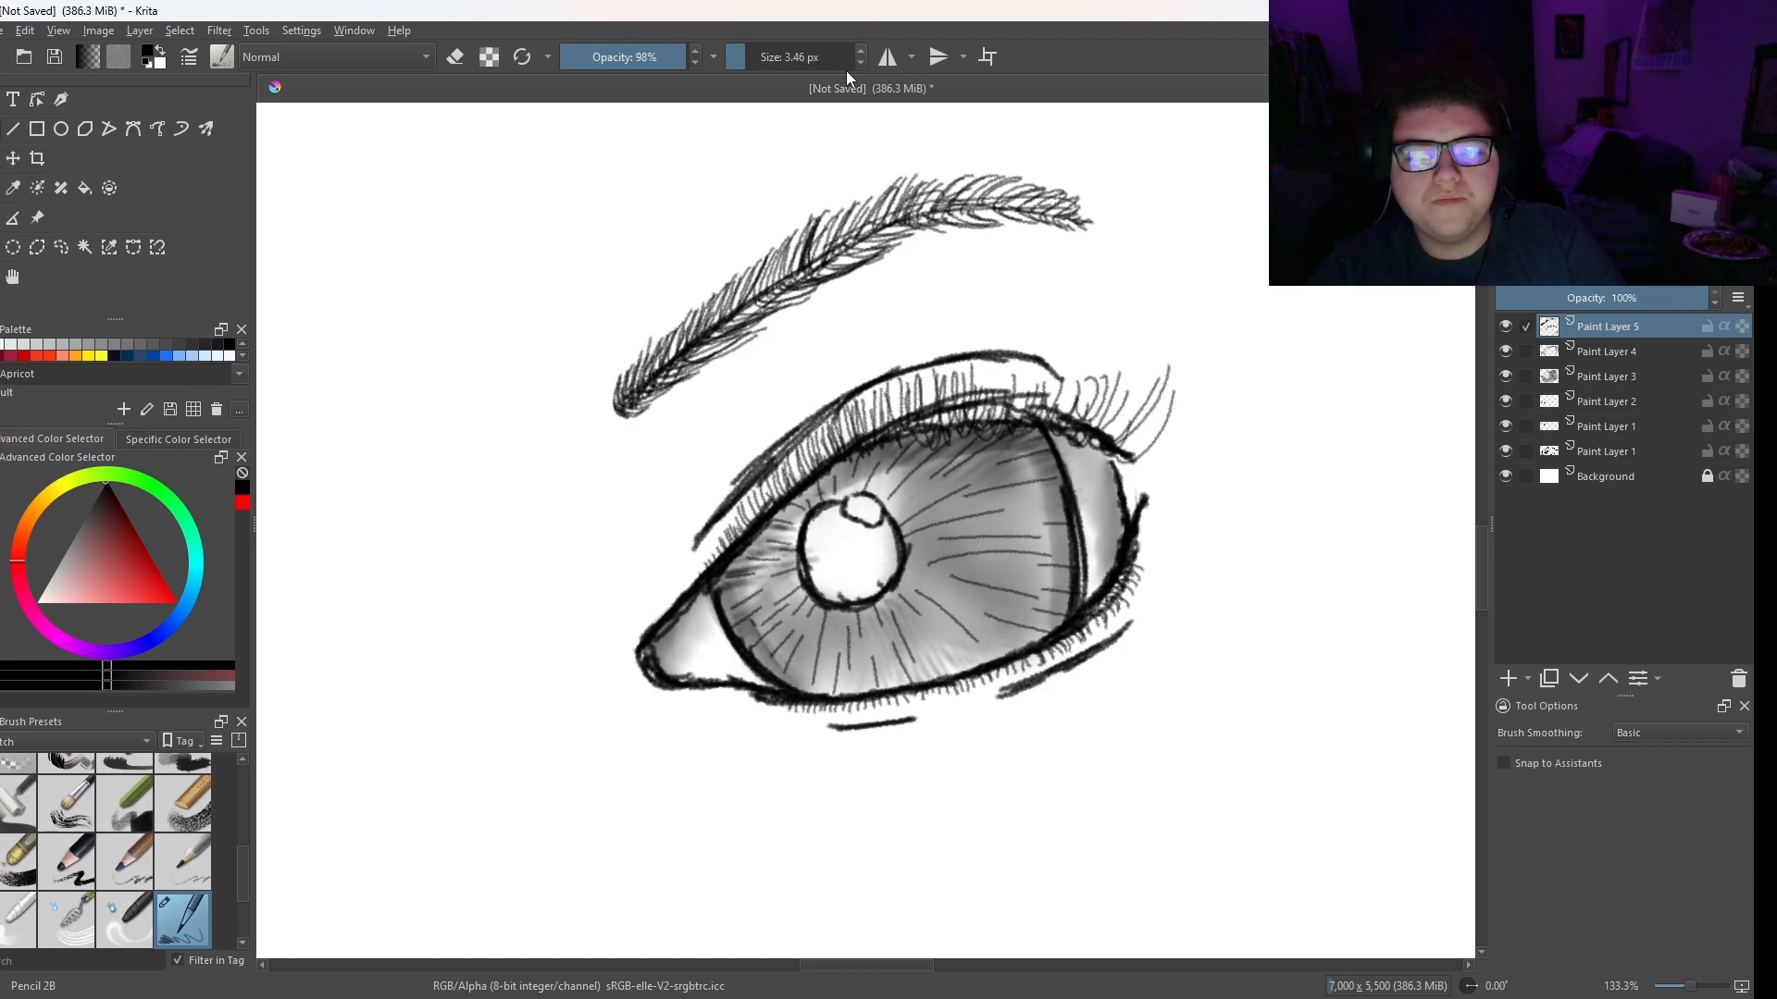
- Draw a wavy contour line through the iris around the pupil, and add a squiggle and curved line in the inner corner
{"action": "scroll", "coordinate": [779, 195], "scroll_direction": "down", "scroll_amount": 2}
{"action": "scroll", "coordinate": [872, 381], "scroll_direction": "up", "scroll_amount": 2}
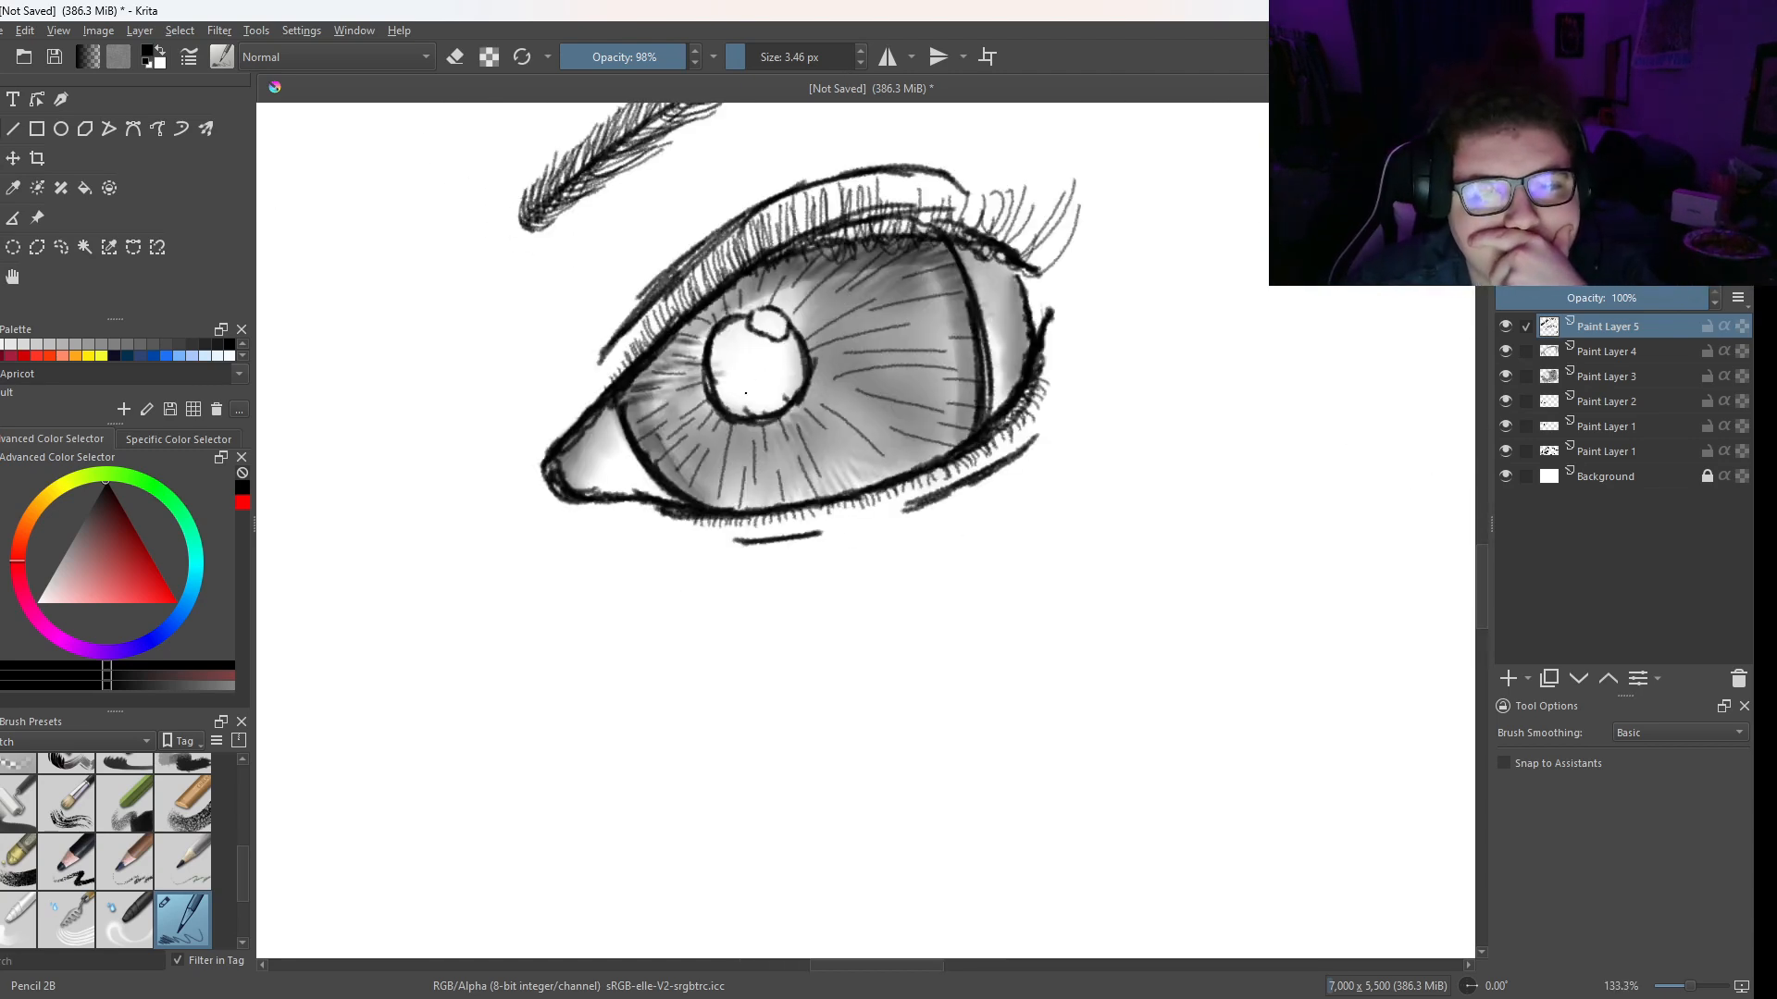
{"action": "mouse_move", "coordinate": [863, 301]}
{"action": "left_mouse_down"}
{"action": "mouse_move", "coordinate": [878, 372]}
{"action": "mouse_move", "coordinate": [887, 430]}
{"action": "left_mouse_up"}
{"action": "left_click_drag", "start_coordinate": [739, 492], "coordinate": [879, 427]}
{"action": "left_click_drag", "start_coordinate": [676, 404], "coordinate": [731, 460]}
{"action": "left_click_drag", "start_coordinate": [844, 274], "coordinate": [781, 275]}
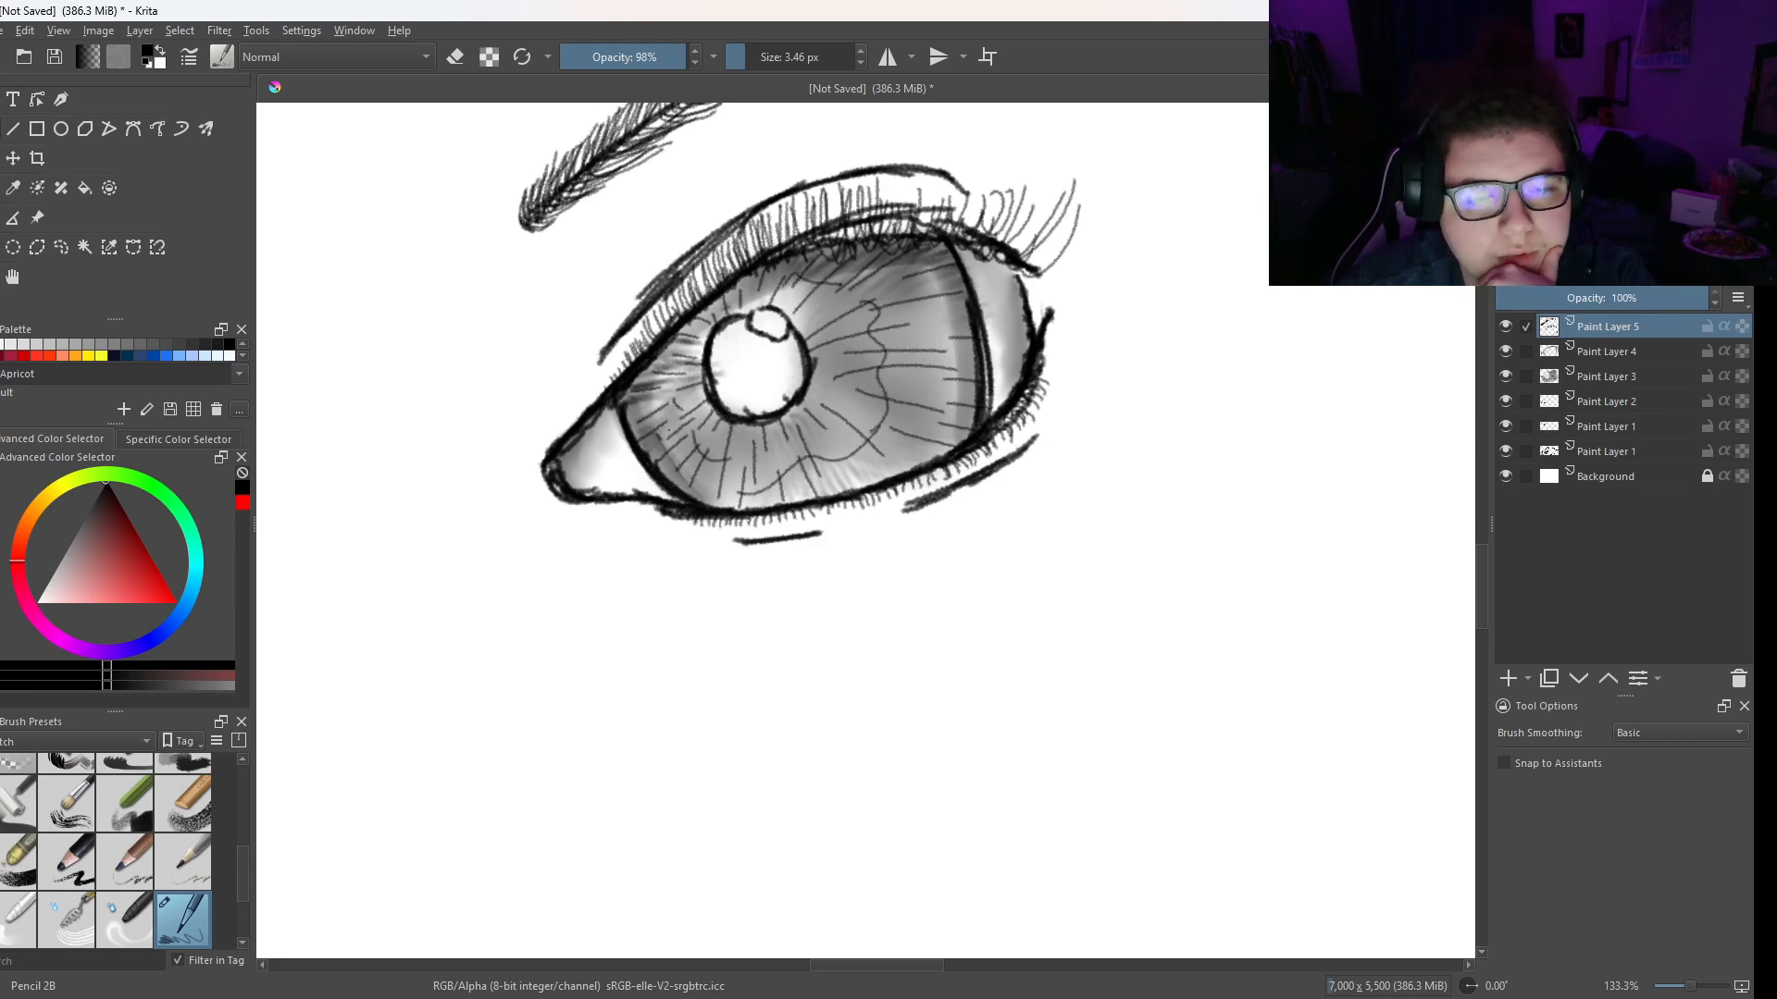
{"action": "left_click_drag", "start_coordinate": [586, 457], "coordinate": [567, 491]}
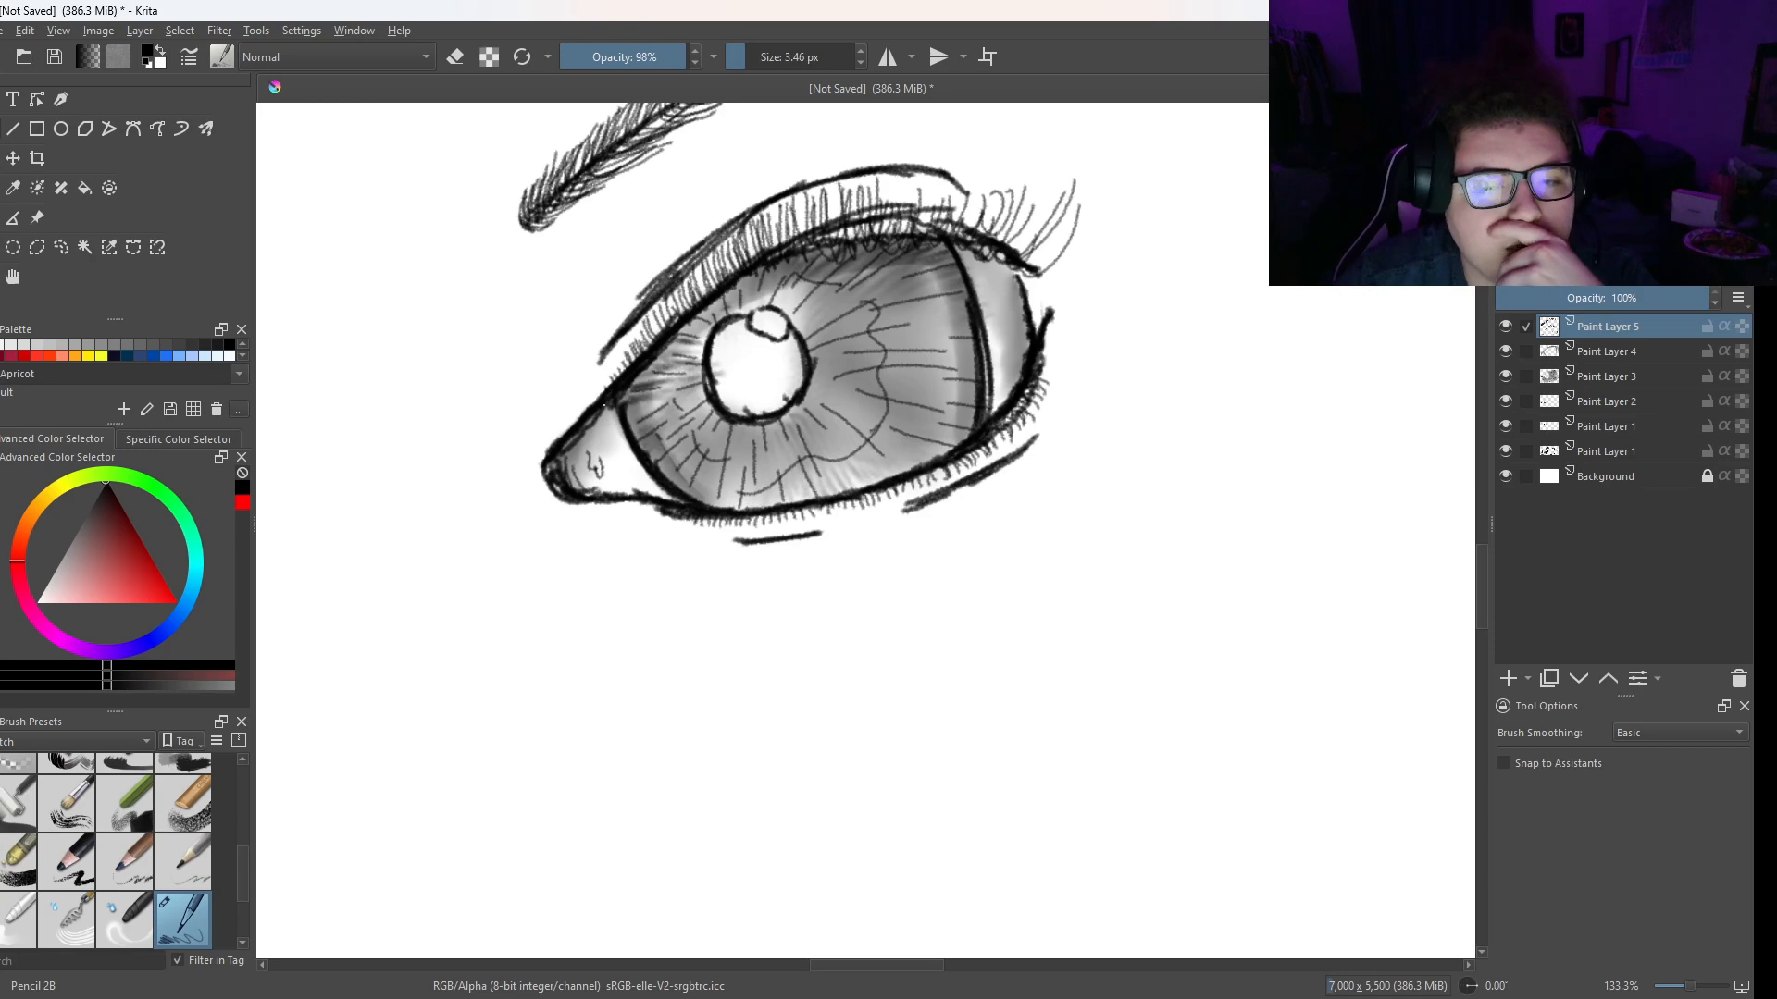
{"action": "mouse_move", "coordinate": [610, 465]}
{"action": "left_mouse_down"}
{"action": "mouse_move", "coordinate": [623, 422]}
{"action": "mouse_move", "coordinate": [629, 490]}
{"action": "mouse_move", "coordinate": [609, 451]}
{"action": "mouse_move", "coordinate": [640, 501]}
{"action": "left_mouse_up"}
- Rotate the canvas to 15° and undo the short stroke beside the eye's inner corner
{"action": "left_click_drag", "start_coordinate": [445, 498], "coordinate": [684, 444]}
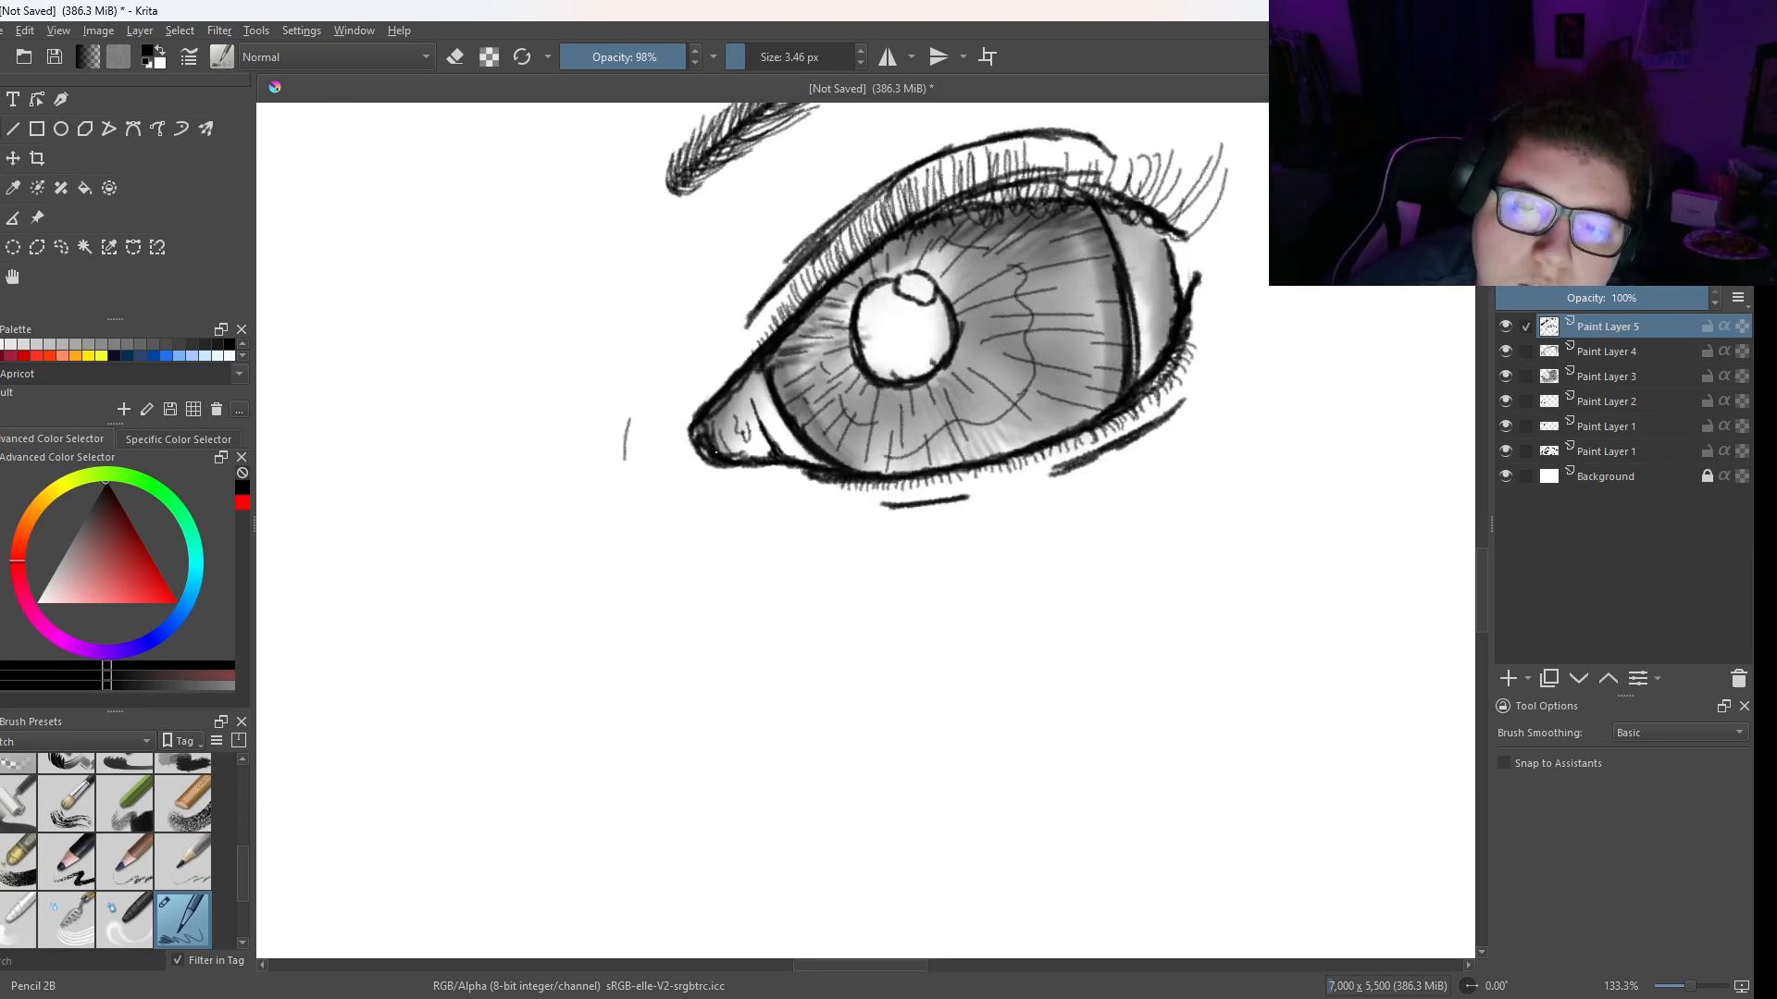
{"action": "right_click", "coordinate": [745, 509]}
{"action": "left_click_drag", "start_coordinate": [740, 333], "coordinate": [774, 346]}
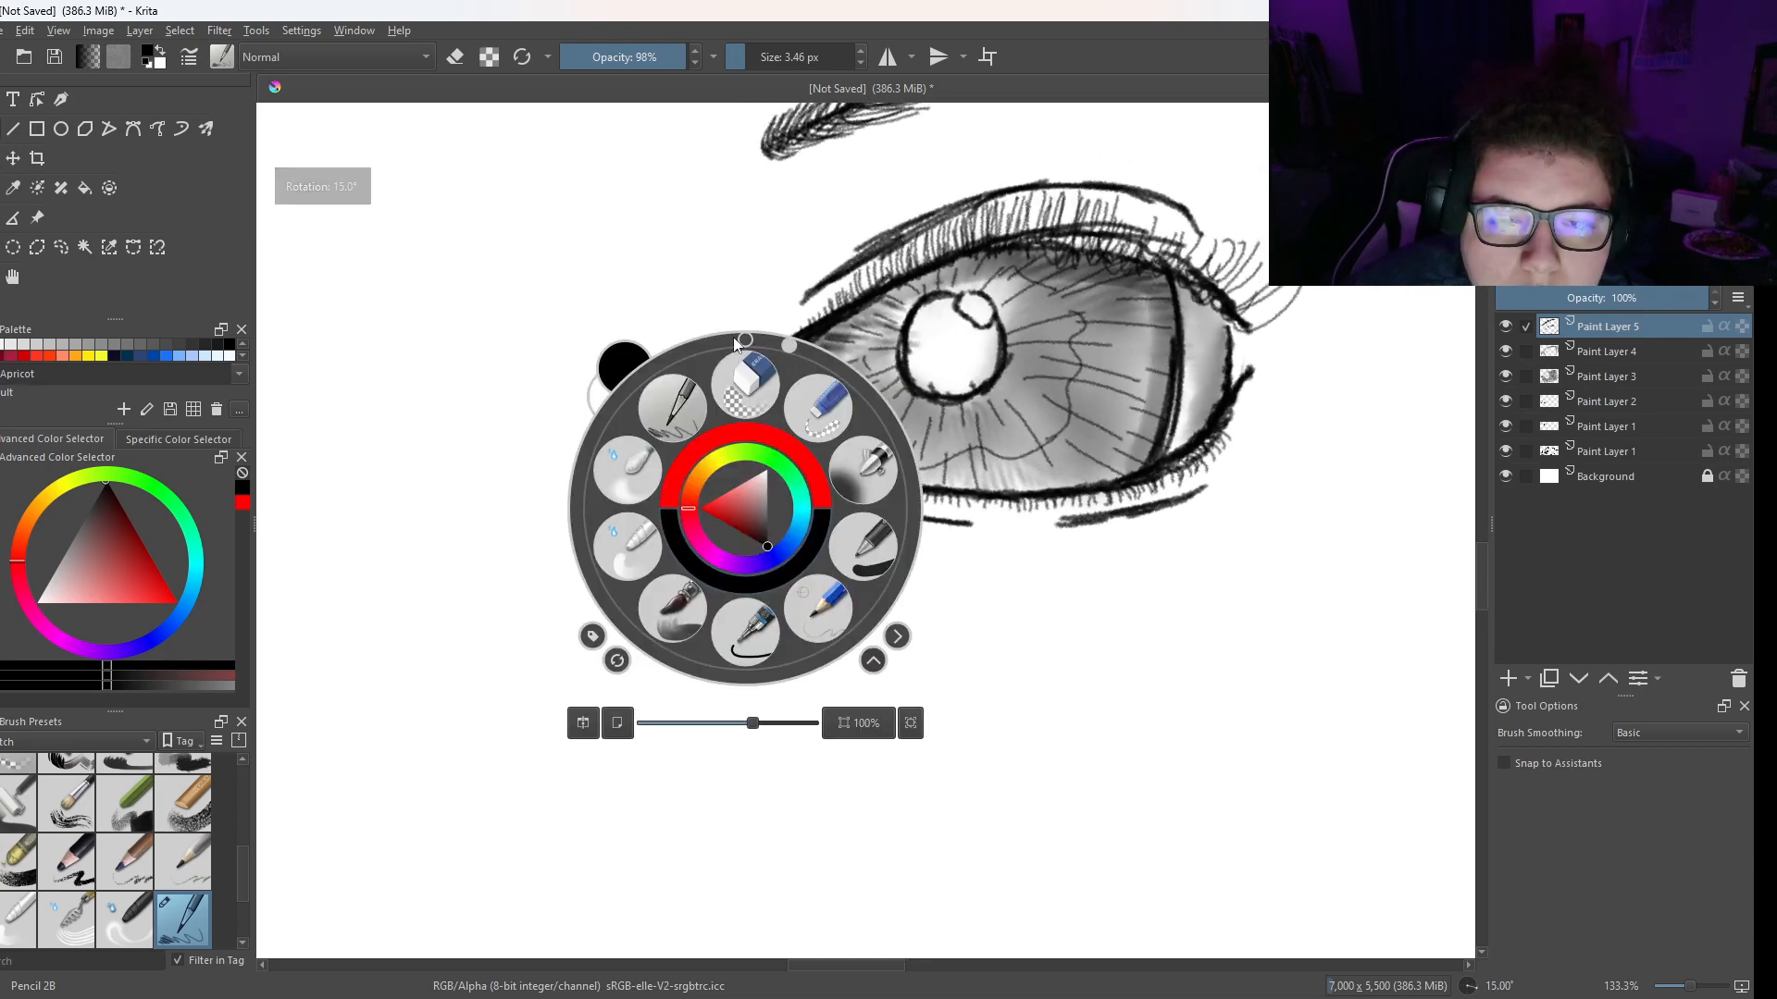
{"action": "right_click", "coordinate": [677, 407]}
{"action": "key", "text": "ctrl+z"}
- Draw a long, slightly curved nose line beside the eye's inner corner using overlapping strokes
{"action": "mouse_move", "coordinate": [653, 396]}
{"action": "left_mouse_down"}
{"action": "mouse_move", "coordinate": [656, 375]}
{"action": "mouse_move", "coordinate": [655, 575]}
{"action": "left_mouse_up"}
{"action": "left_click_drag", "start_coordinate": [648, 450], "coordinate": [667, 624]}
{"action": "left_click_drag", "start_coordinate": [655, 372], "coordinate": [653, 595]}
{"action": "left_click_drag", "start_coordinate": [646, 469], "coordinate": [666, 639]}
{"action": "left_click_drag", "start_coordinate": [648, 505], "coordinate": [678, 669]}
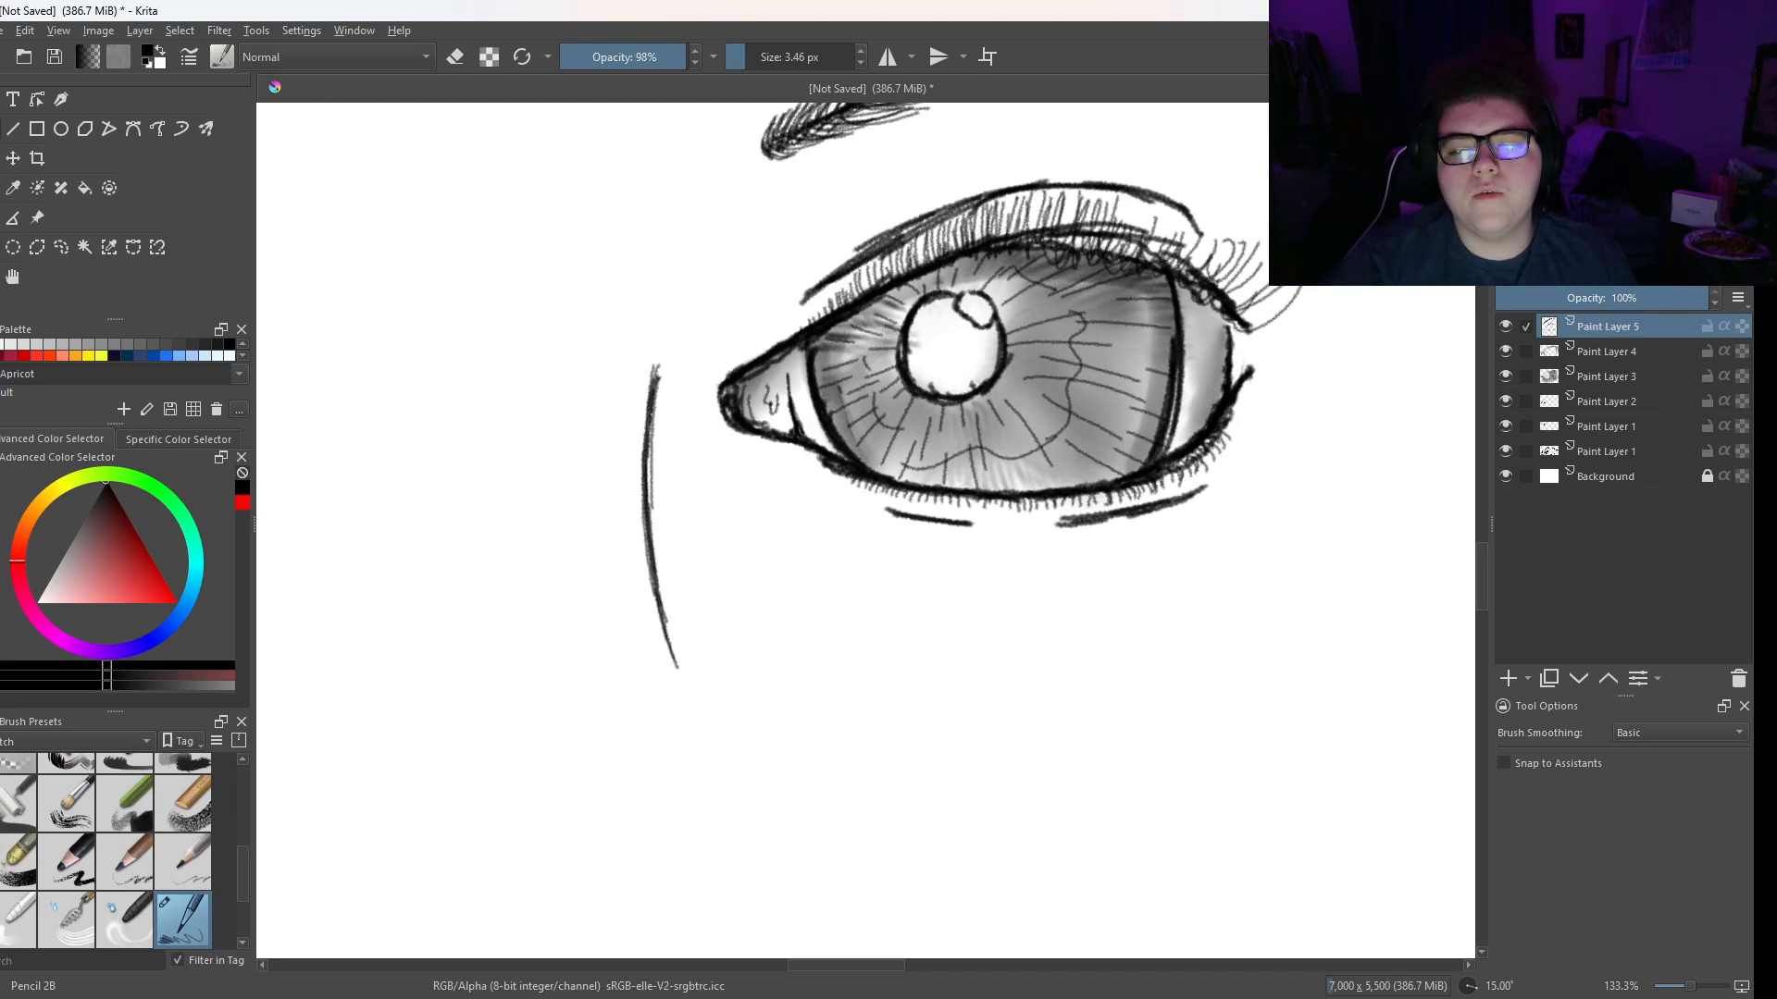
- Sketch a small face diagram beside the eye, with a nose line, a circular eye on each side and pupils
{"action": "left_click_drag", "start_coordinate": [1267, 533], "coordinate": [894, 472]}
{"action": "left_click_drag", "start_coordinate": [1155, 396], "coordinate": [1117, 517]}
{"action": "mouse_move", "coordinate": [1130, 483]}
{"action": "left_mouse_down"}
{"action": "mouse_move", "coordinate": [1111, 546]}
{"action": "mouse_move", "coordinate": [1127, 524]}
{"action": "mouse_move", "coordinate": [1128, 567]}
{"action": "left_mouse_up"}
{"action": "mouse_move", "coordinate": [1116, 528]}
{"action": "left_mouse_down"}
{"action": "mouse_move", "coordinate": [1147, 575]}
{"action": "mouse_move", "coordinate": [1184, 584]}
{"action": "left_mouse_up"}
{"action": "mouse_move", "coordinate": [1126, 508]}
{"action": "left_mouse_down"}
{"action": "mouse_move", "coordinate": [1131, 568]}
{"action": "mouse_move", "coordinate": [1161, 375]}
{"action": "mouse_move", "coordinate": [1109, 372]}
{"action": "mouse_move", "coordinate": [1100, 400]}
{"action": "mouse_move", "coordinate": [1129, 419]}
{"action": "mouse_move", "coordinate": [1244, 385]}
{"action": "mouse_move", "coordinate": [1310, 396]}
{"action": "mouse_move", "coordinate": [1261, 446]}
{"action": "mouse_move", "coordinate": [1319, 444]}
{"action": "left_mouse_up"}
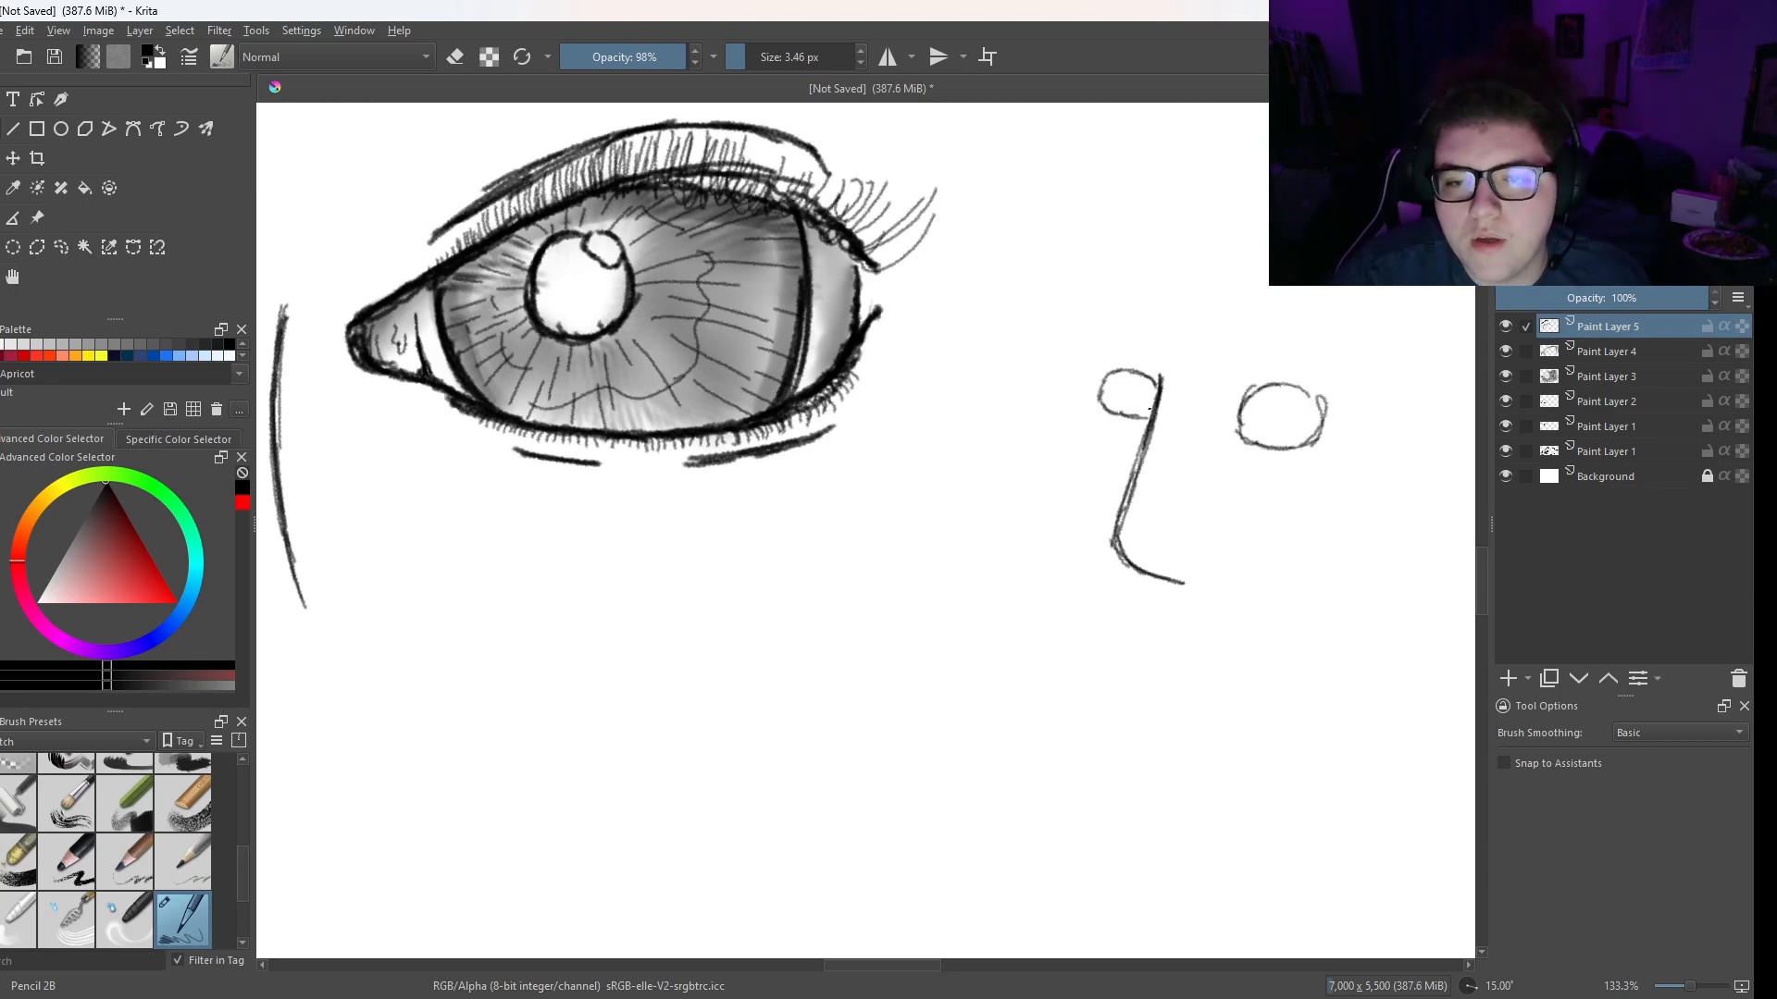
{"action": "left_click_drag", "start_coordinate": [1131, 380], "coordinate": [1145, 389]}
- Hatch diagonal lines across the large eye's pupil and darken the lower lid line near the inner corner
{"action": "left_click_drag", "start_coordinate": [787, 416], "coordinate": [765, 445]}
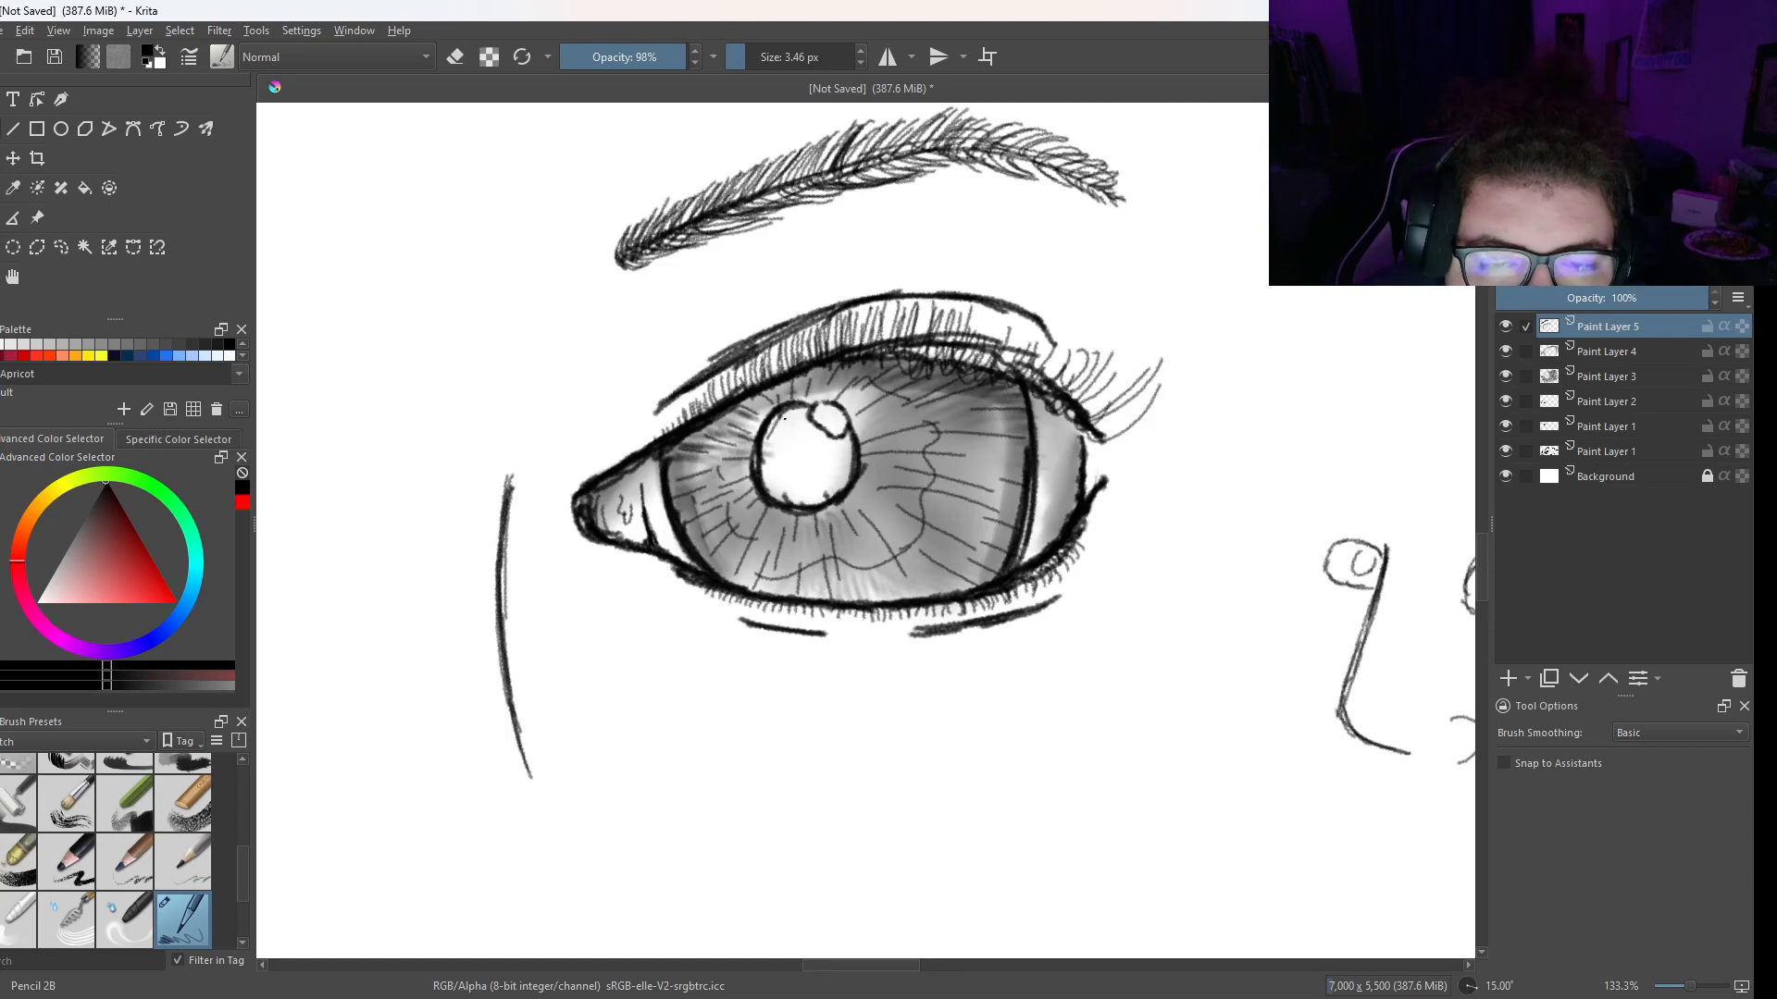
{"action": "left_click_drag", "start_coordinate": [797, 413], "coordinate": [764, 469]}
{"action": "left_click_drag", "start_coordinate": [803, 427], "coordinate": [778, 484]}
{"action": "left_click_drag", "start_coordinate": [822, 435], "coordinate": [791, 498]}
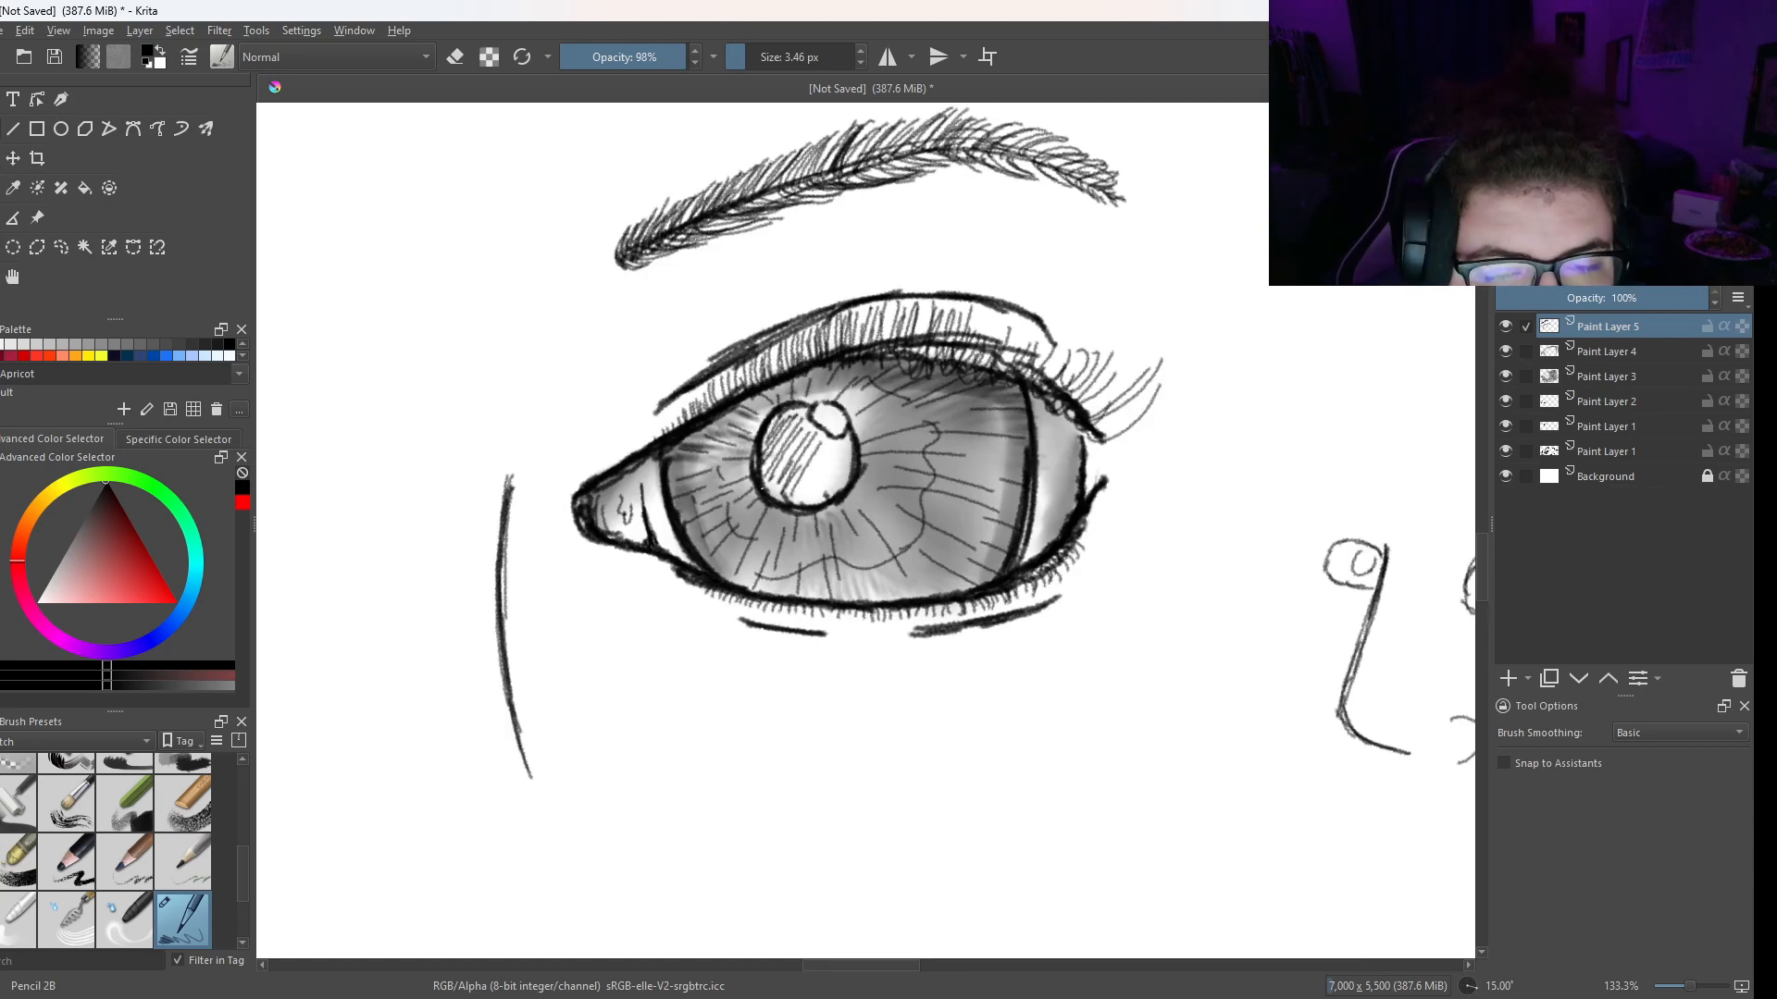
{"action": "left_click_drag", "start_coordinate": [638, 531], "coordinate": [697, 564]}
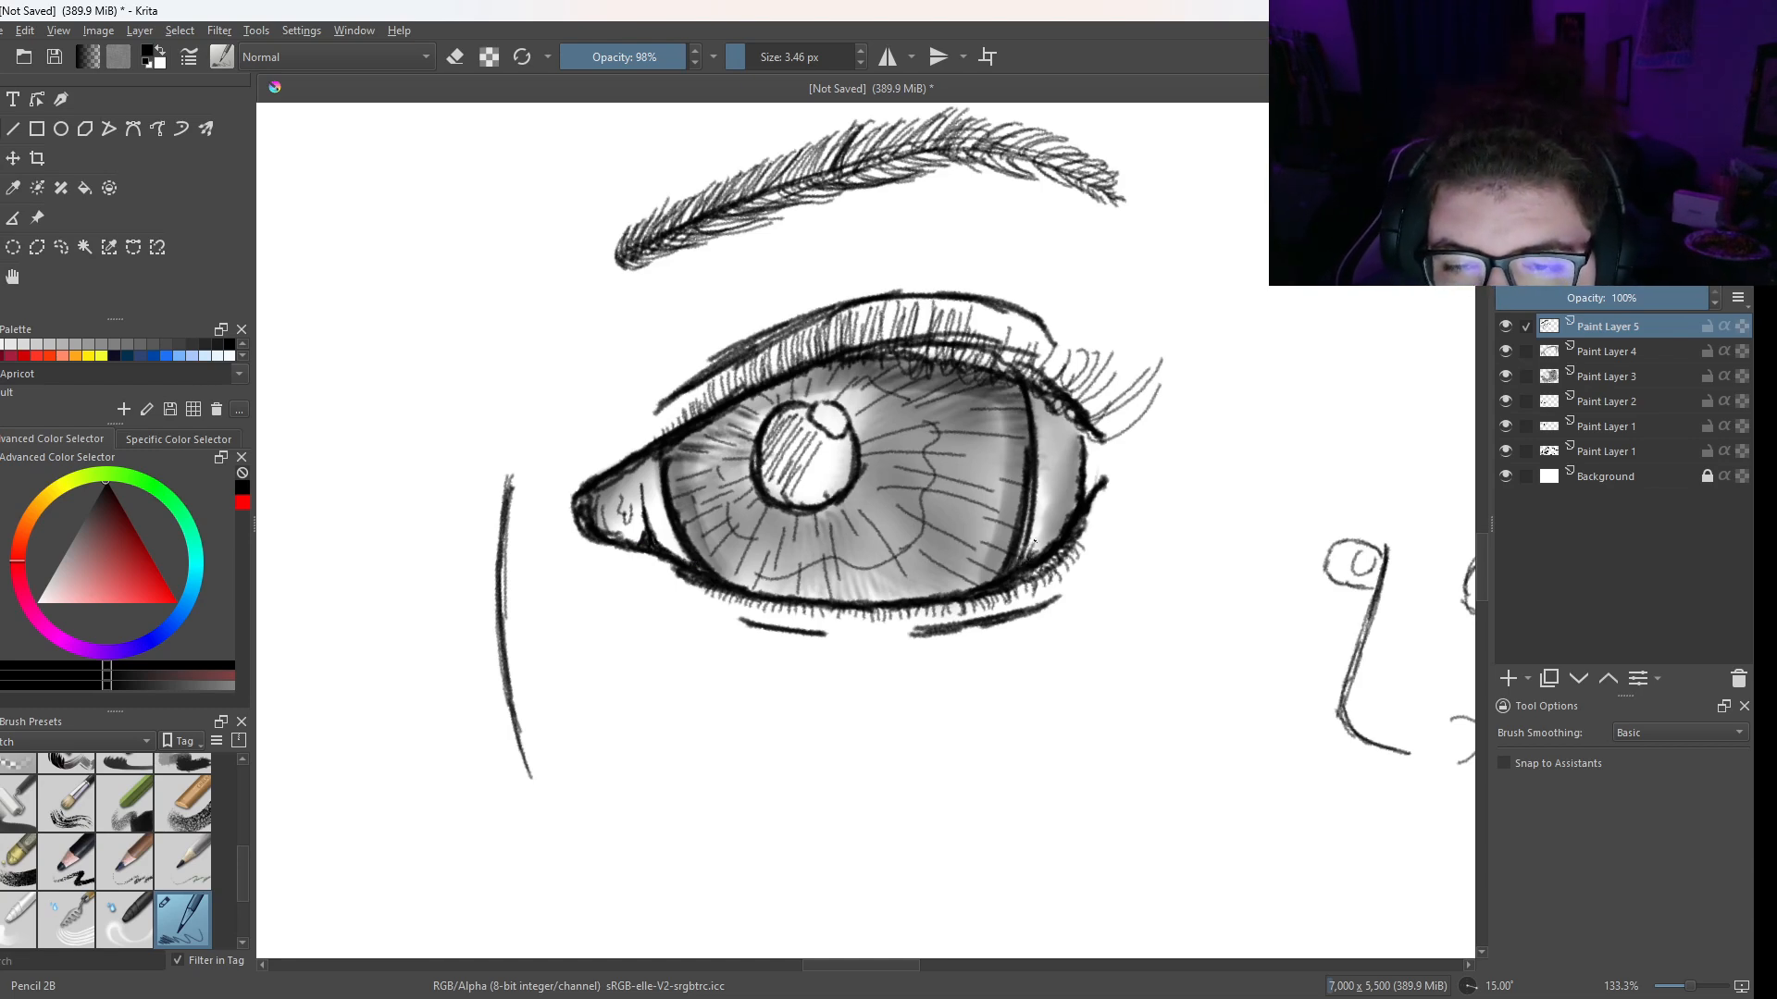
{"action": "left_click_drag", "start_coordinate": [865, 406], "coordinate": [832, 478]}
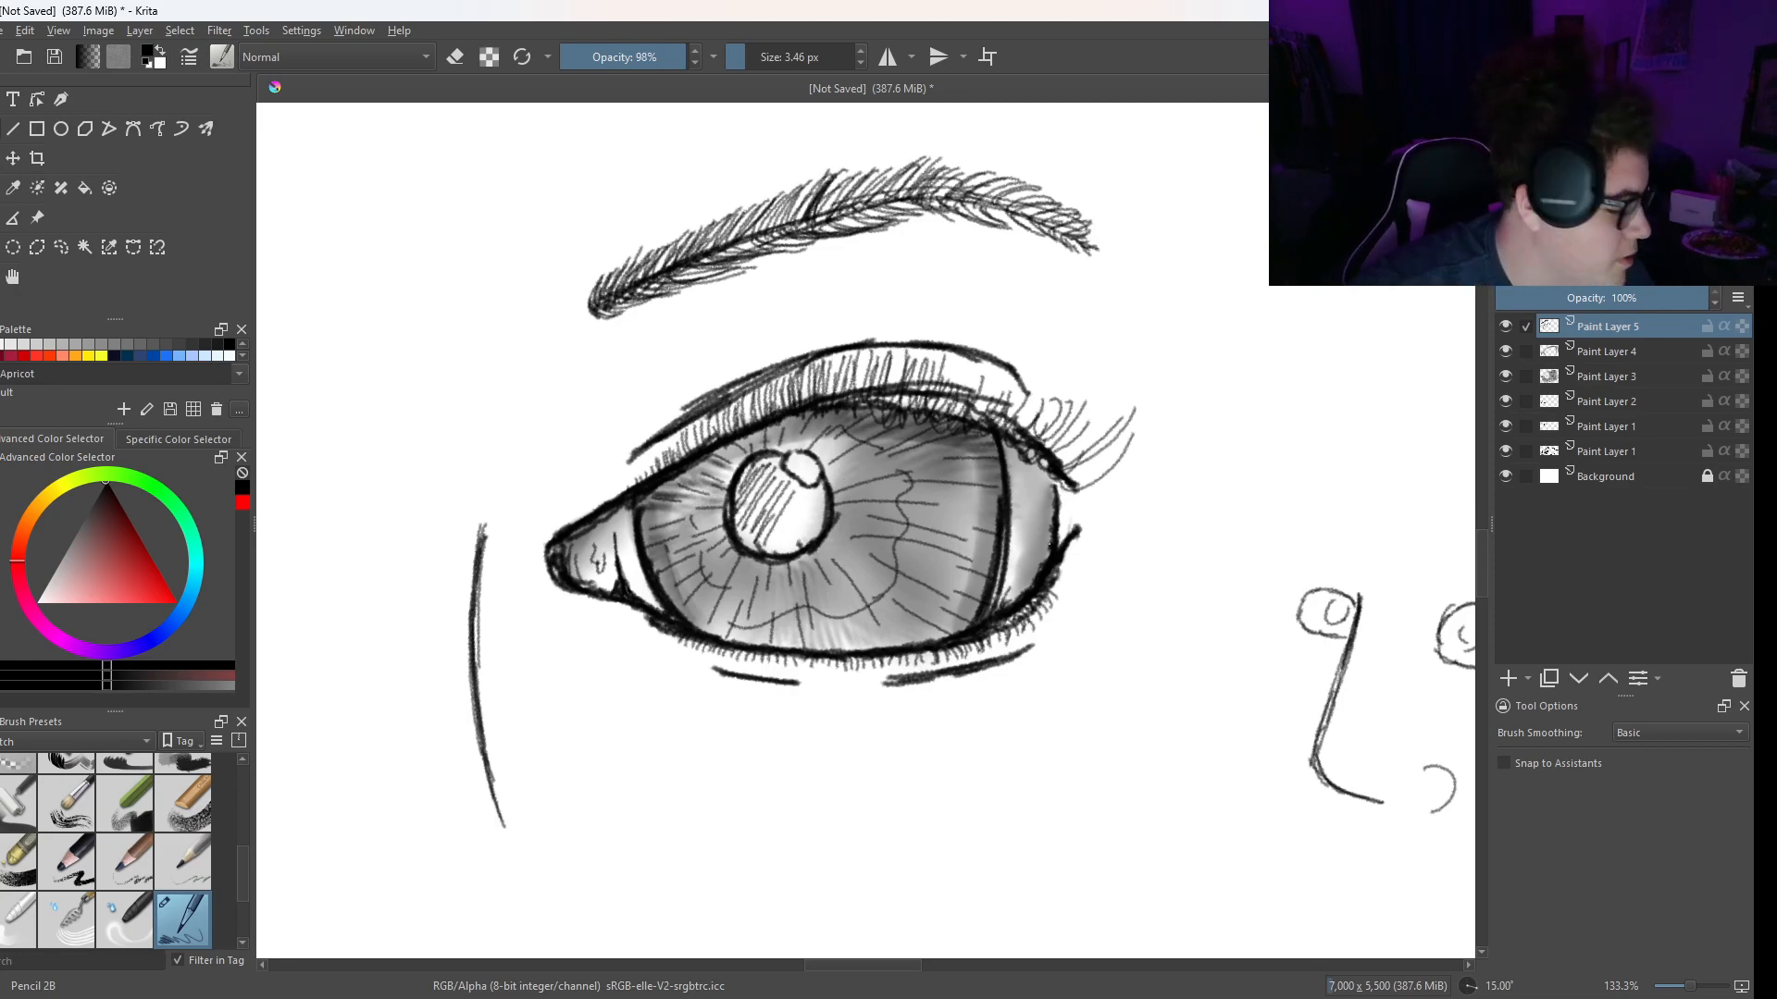
{"action": "key", "text": "super"}
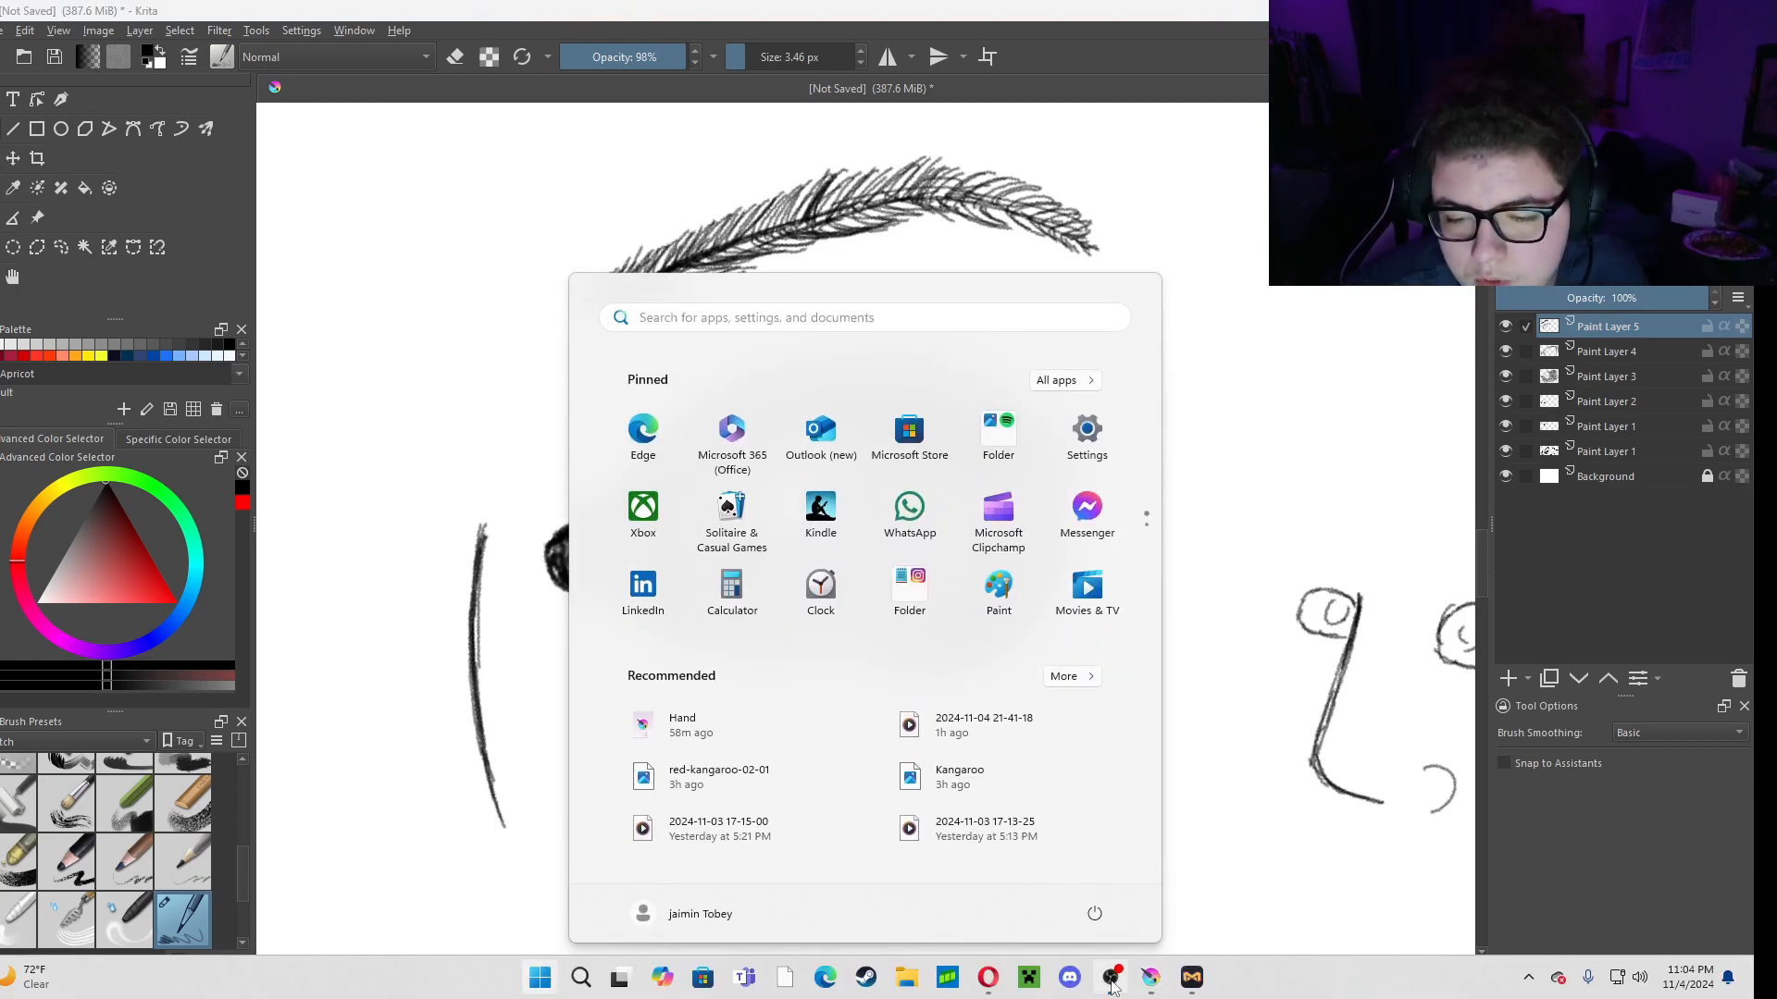